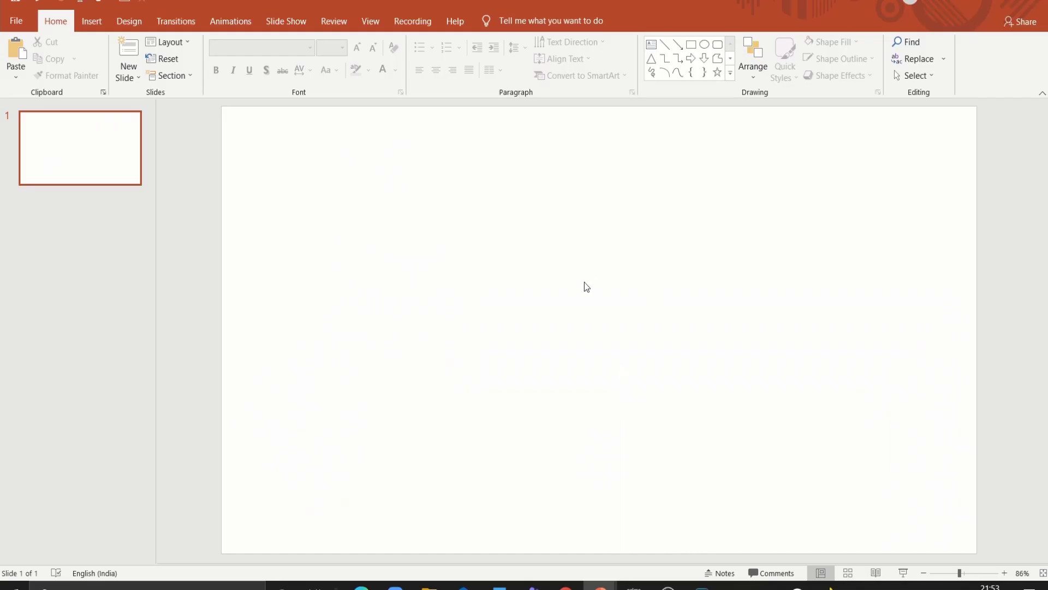
Draw a 10.78 cm blue rounded square with no outline
click(718, 44)
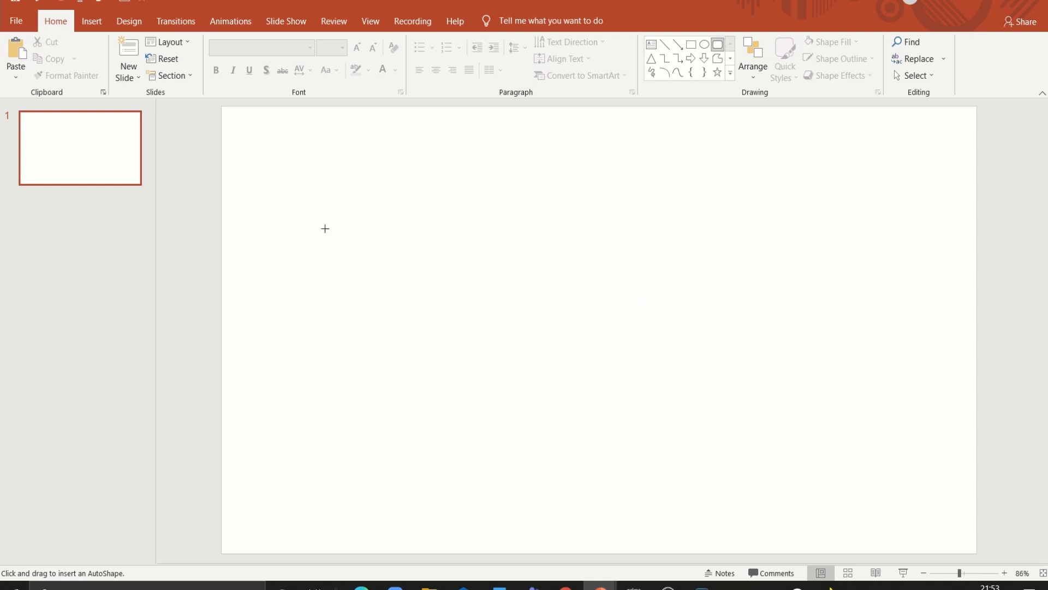
drag(323, 228, 554, 468)
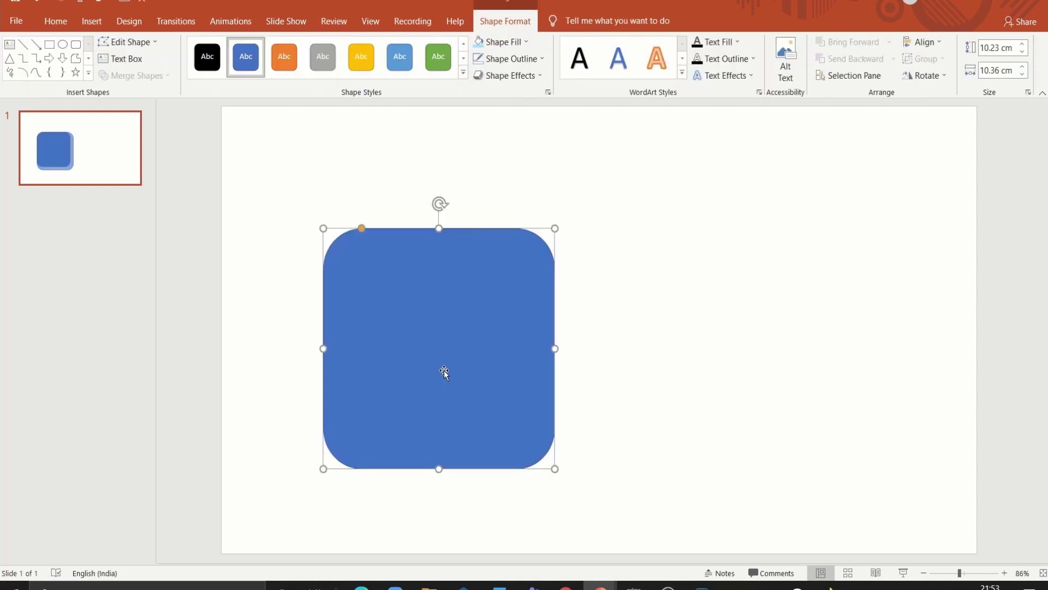
drag(359, 228, 348, 230)
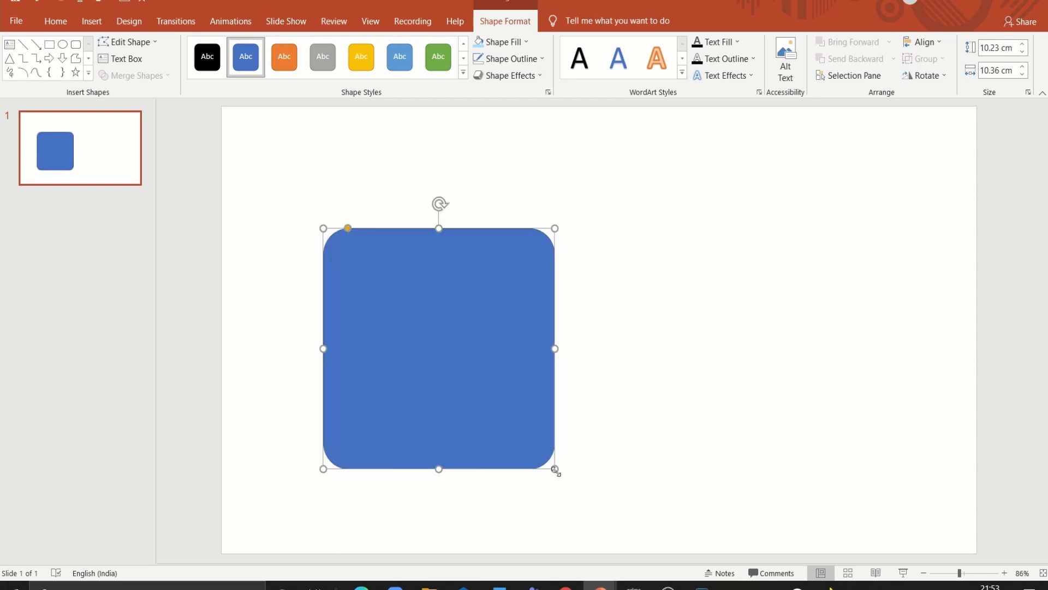
drag(556, 471, 564, 481)
click(509, 59)
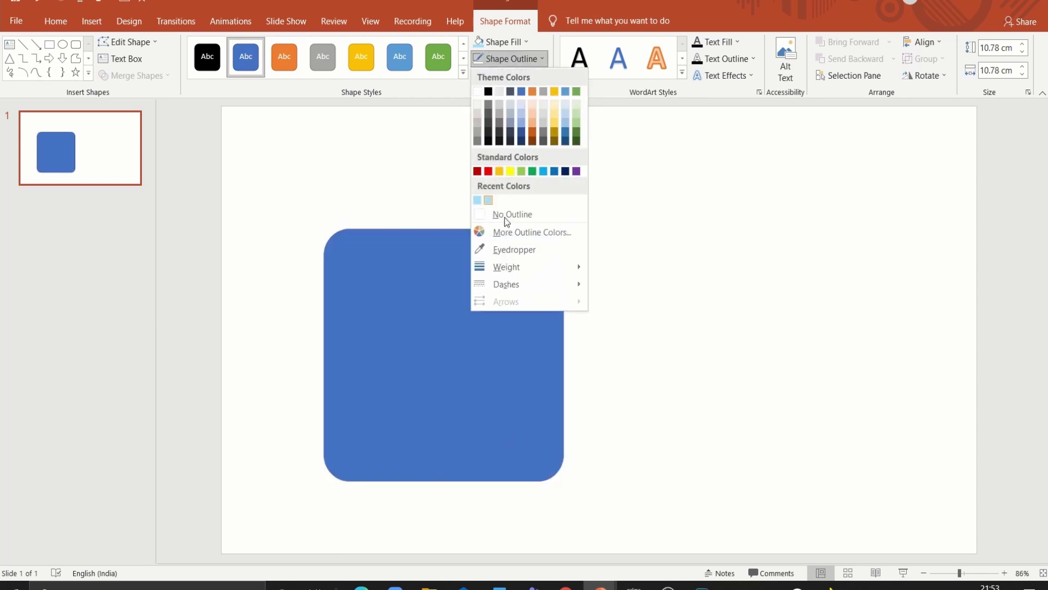
click(511, 213)
Tilt the rounded square, then add an overlapping copy tilted at a different angle
mouse_move(445, 204)
mouse_down()
mouse_move(374, 206)
mouse_move(302, 229)
mouse_up()
mouse_move(425, 333)
mouse_down()
mouse_move(384, 297)
mouse_move(388, 306)
mouse_up()
mouse_move(302, 260)
mouse_down()
mouse_move(286, 264)
mouse_move(288, 286)
mouse_up()
drag(360, 307, 358, 306)
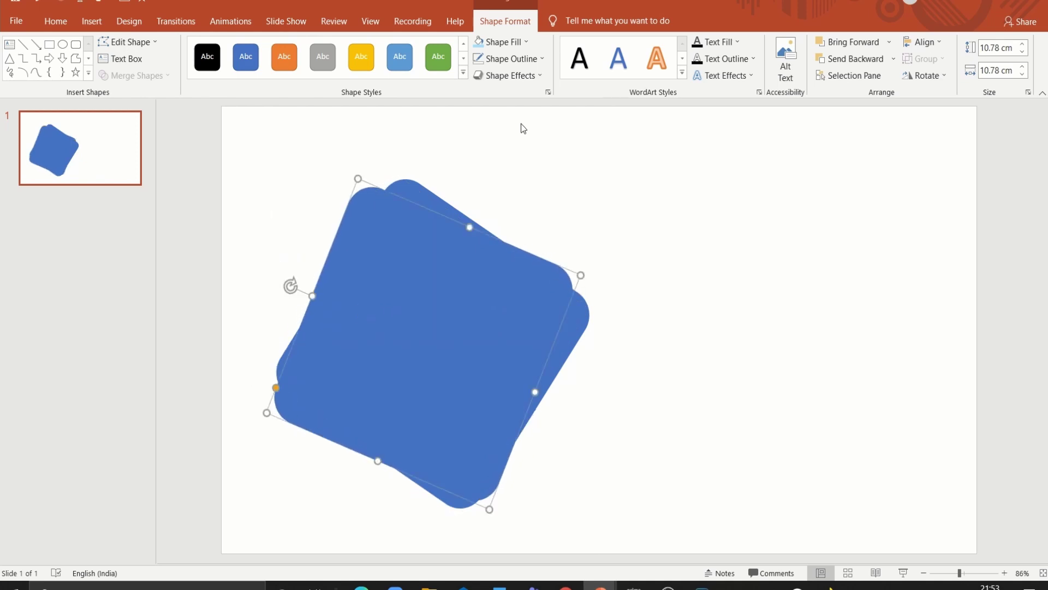
Fill both the back and front rounded squares with light blue
click(548, 93)
click(528, 42)
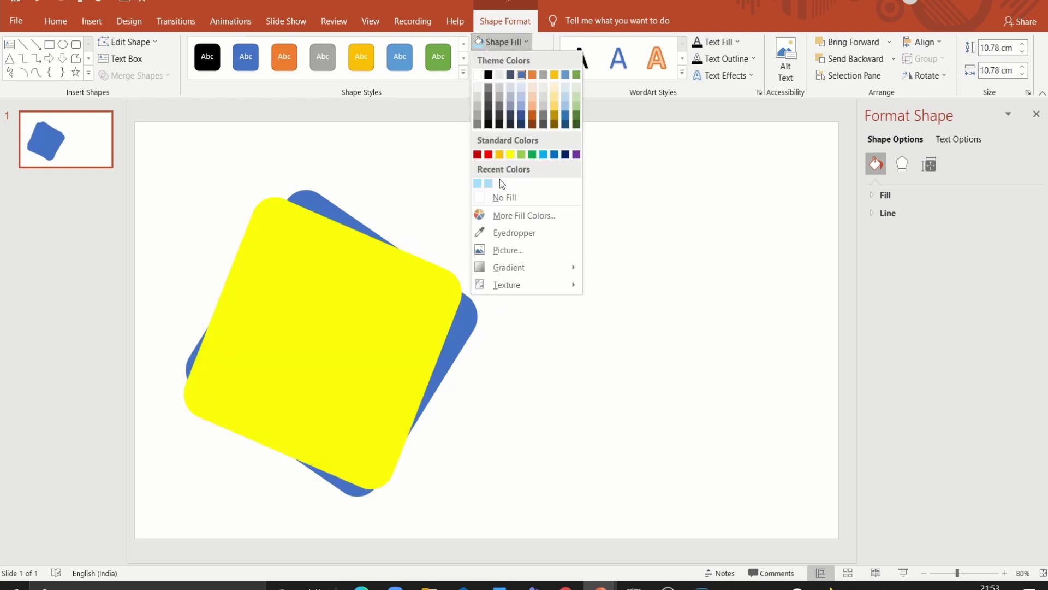
click(323, 205)
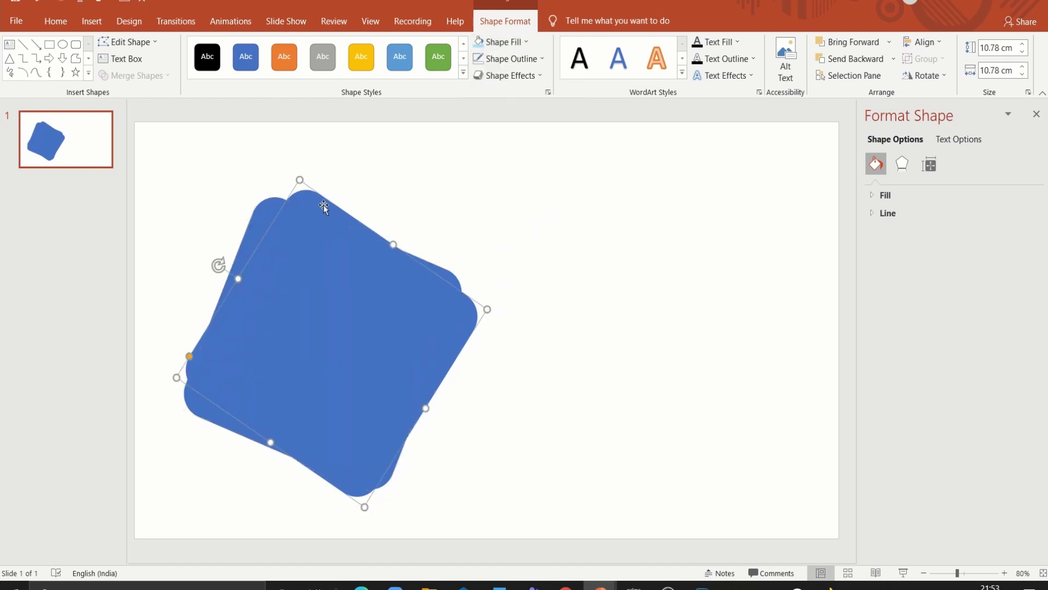
click(323, 205)
click(519, 44)
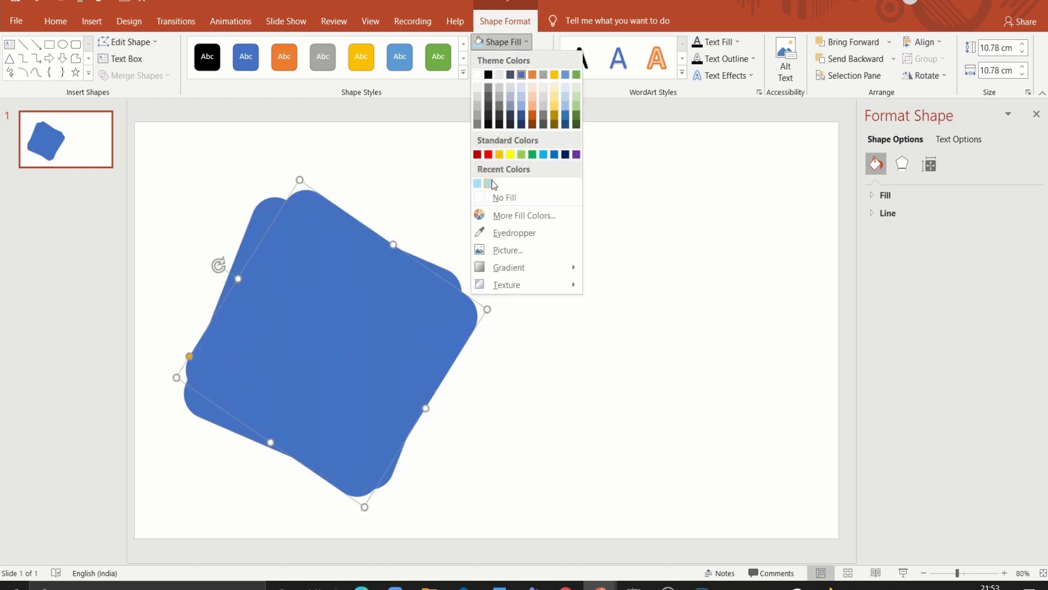
click(492, 182)
click(253, 225)
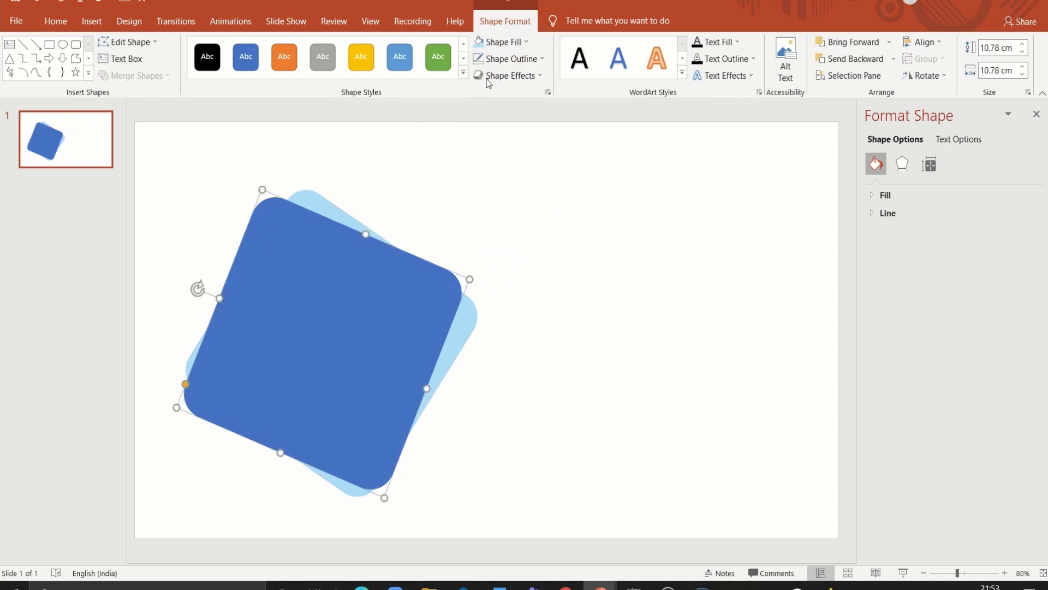
click(501, 47)
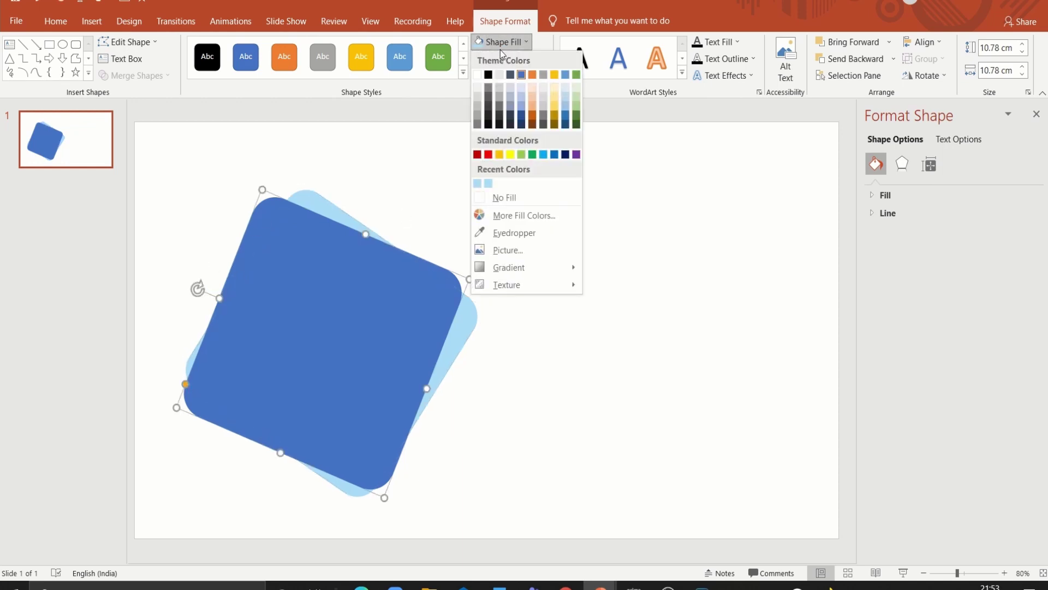
click(488, 184)
Set the front square to about 44% transparency and the other to about 34%
click(886, 196)
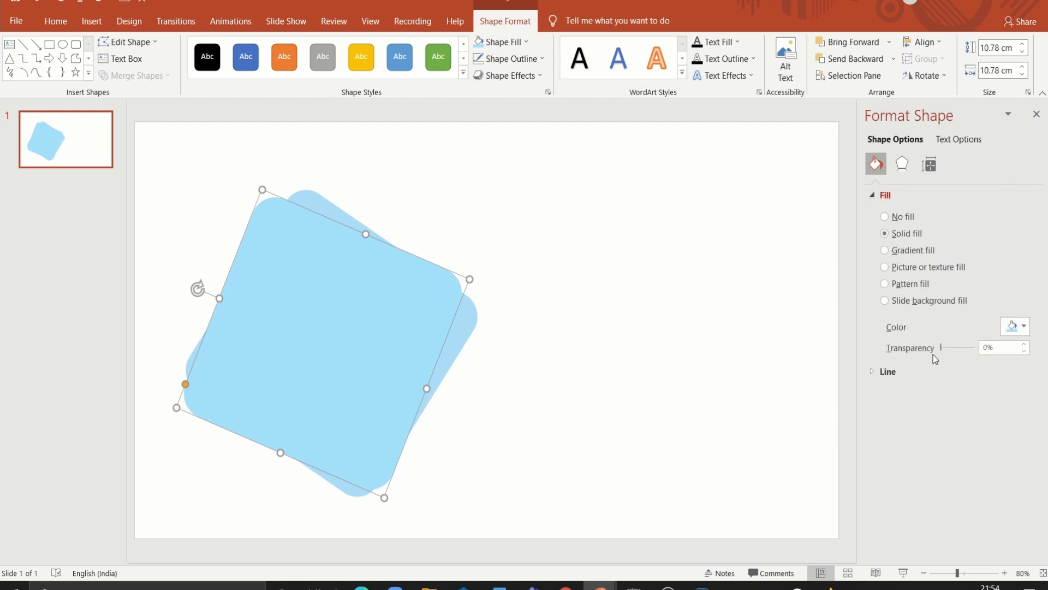
drag(942, 349, 958, 347)
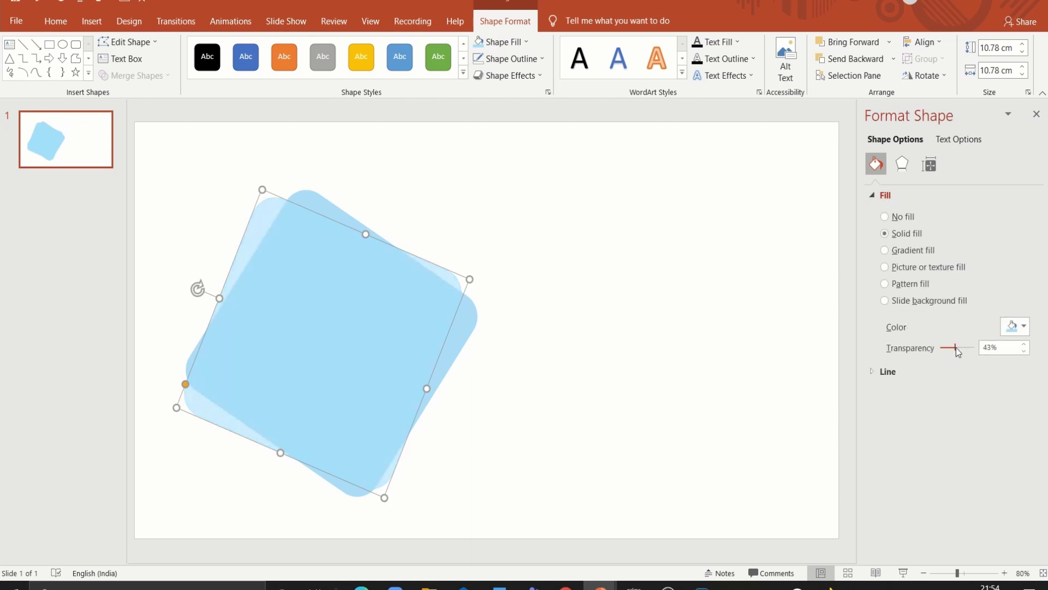
key(alt+Right)
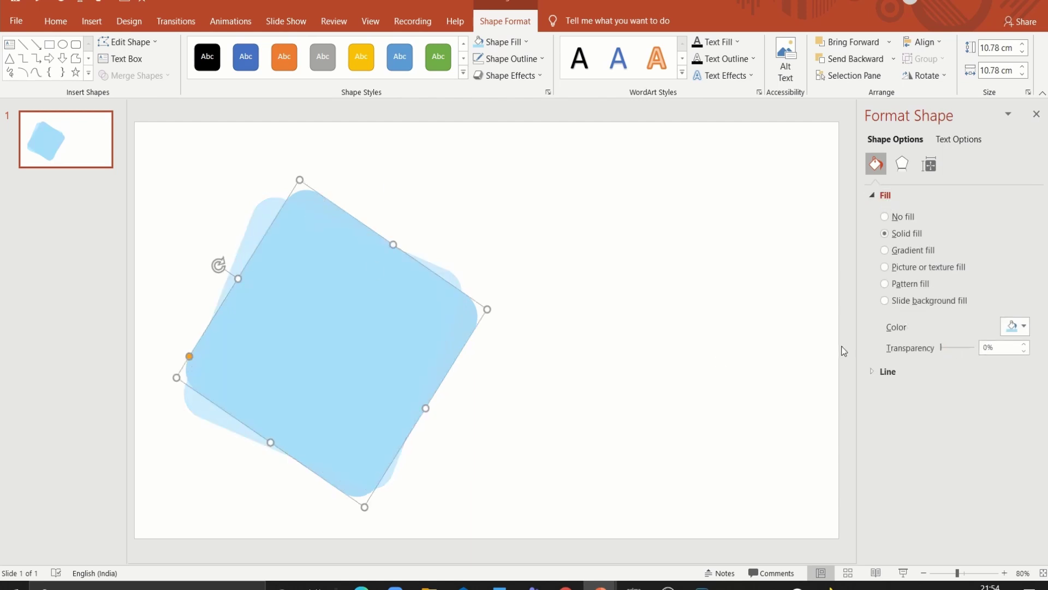
drag(941, 349, 952, 345)
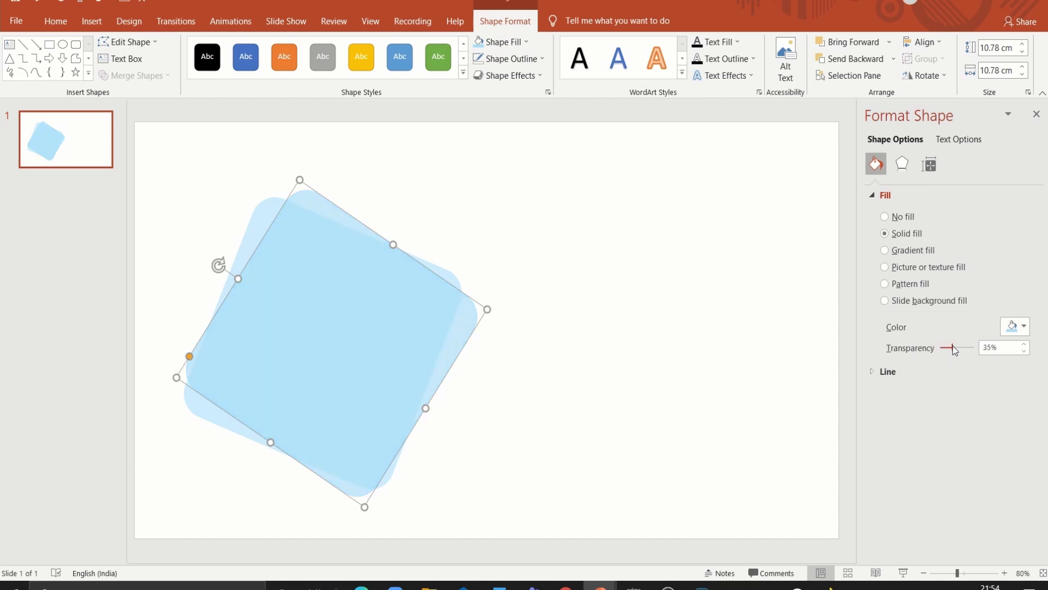
click(525, 319)
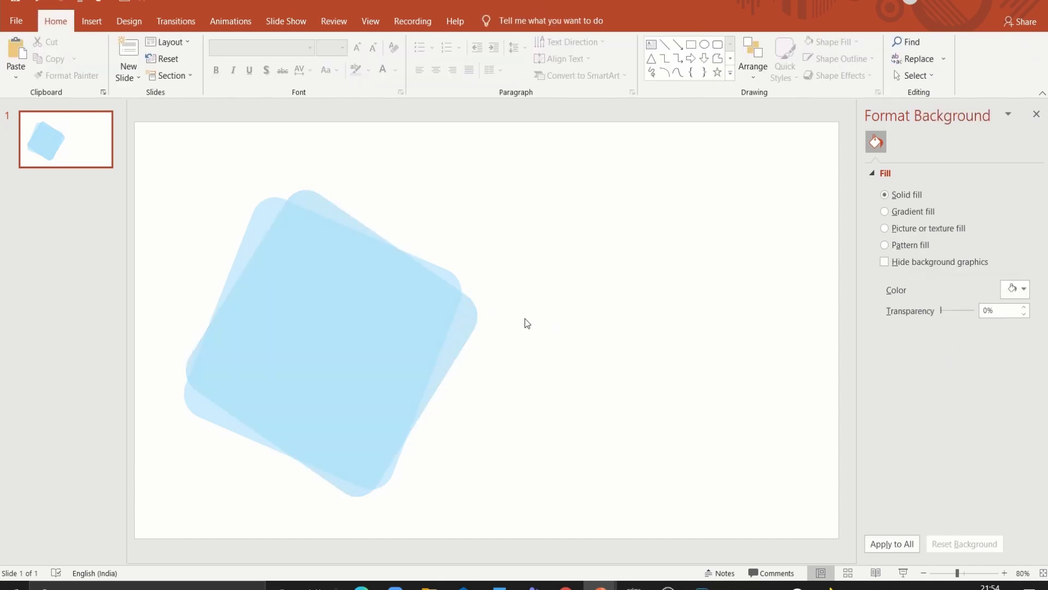
Adjust the pair and add a 9.26 × 9.32 cm copy on the right, rotated diamond-wise
click(397, 323)
drag(397, 320, 395, 318)
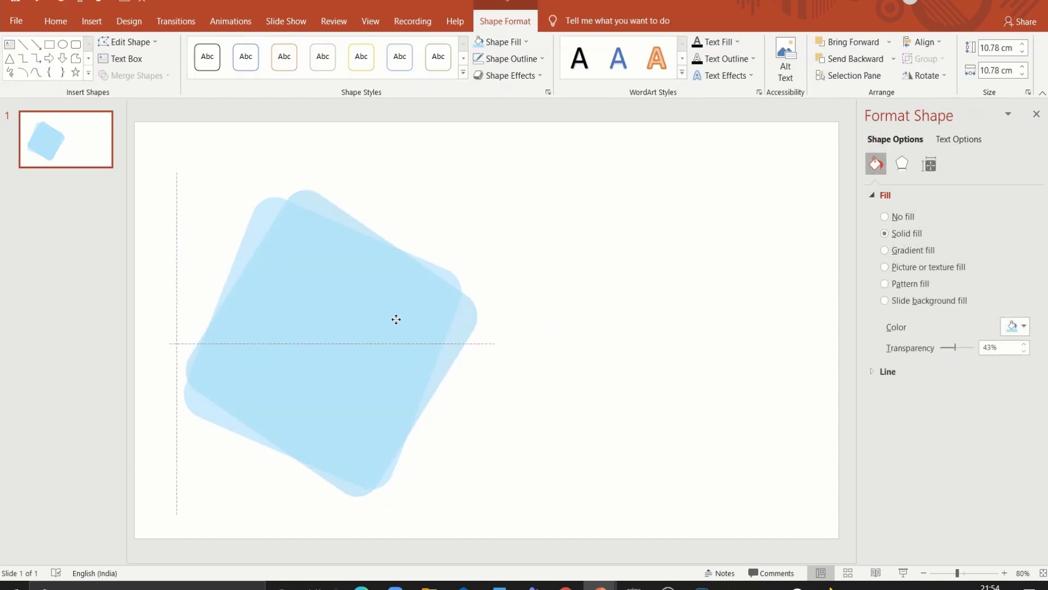
drag(329, 206, 324, 204)
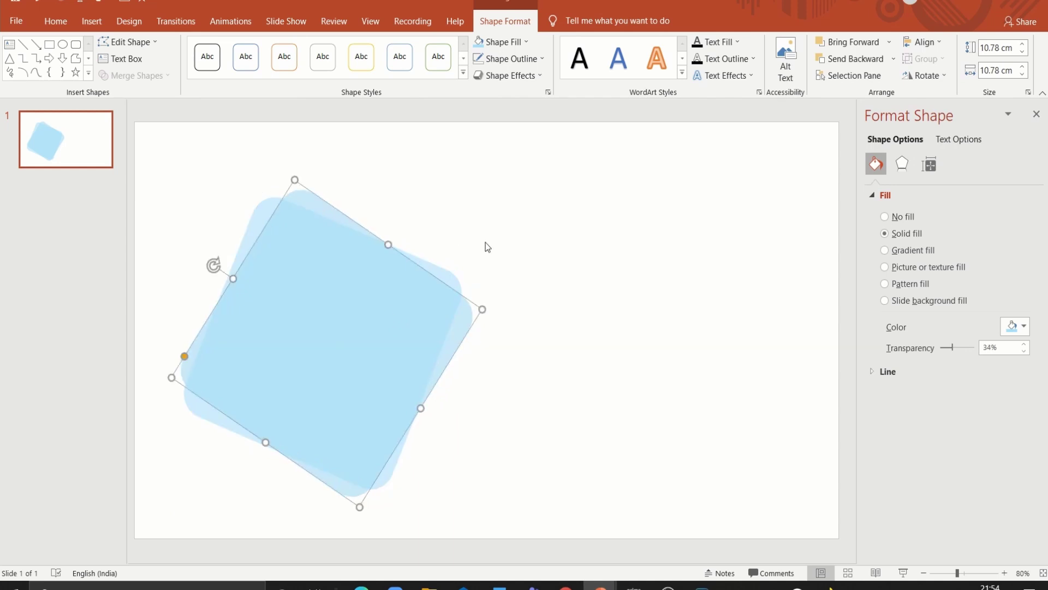
drag(466, 328, 636, 344)
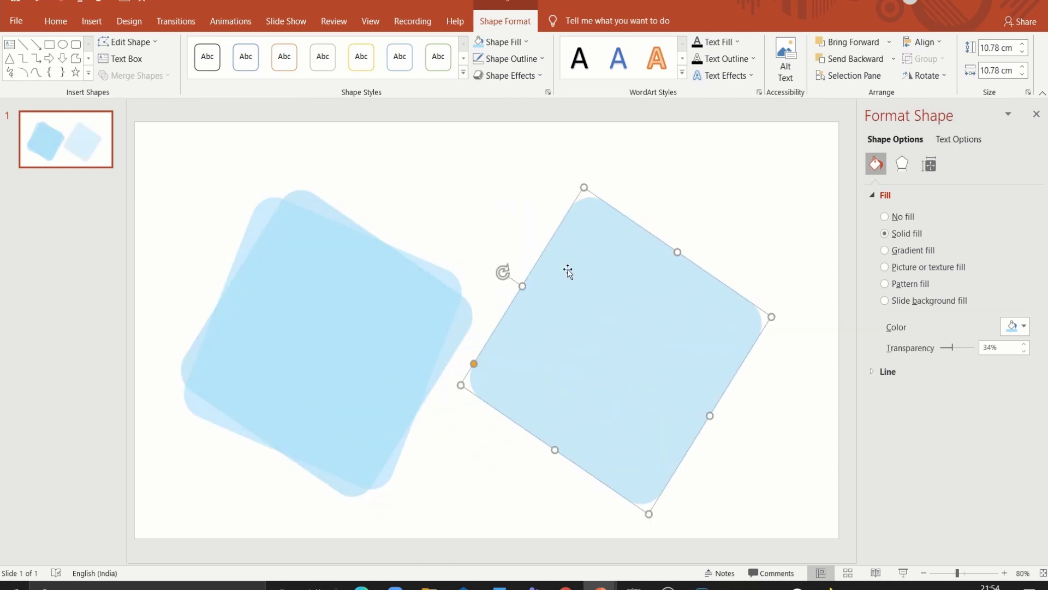
drag(585, 188, 594, 233)
drag(521, 304, 553, 295)
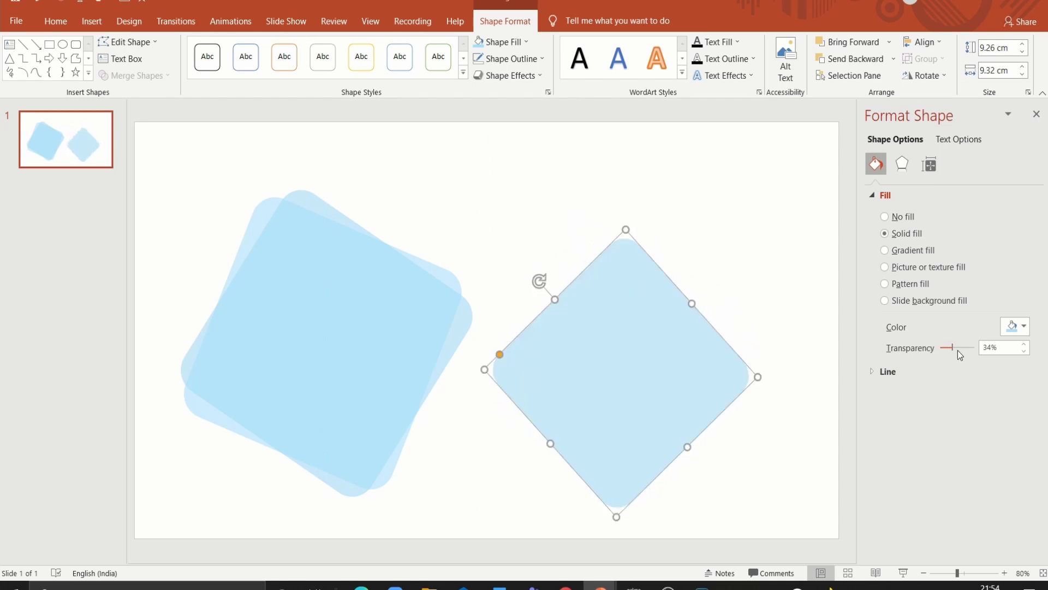
Insert the building photo from this device and shrink it to 18.76 × 14.07 cm
click(91, 20)
click(96, 58)
click(115, 113)
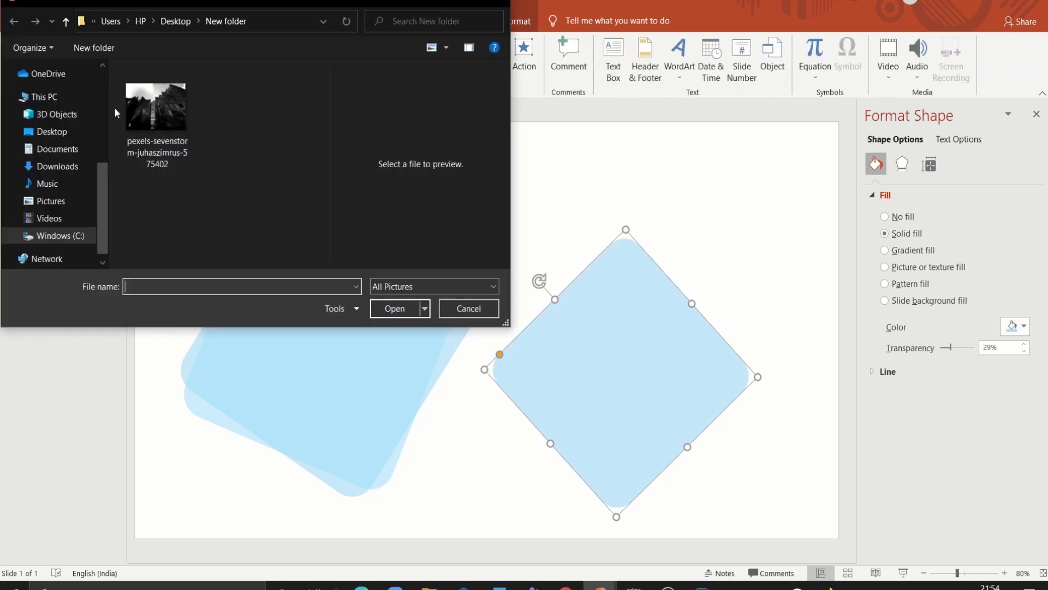
click(157, 109)
click(388, 310)
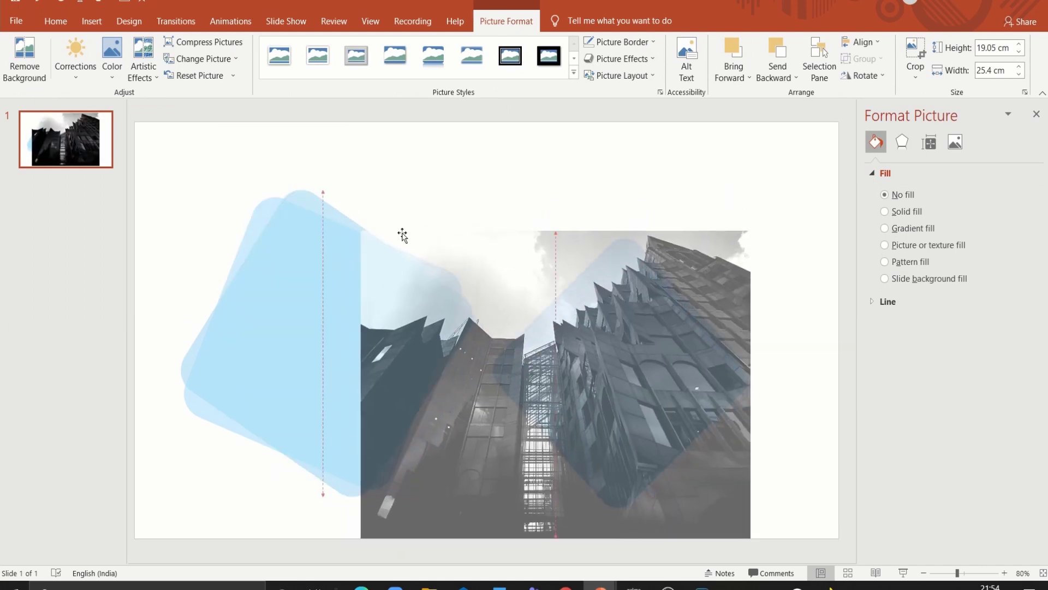
drag(221, 130, 402, 234)
Send the photo to back, resize it and position it under the light-blue diamond
right_click(590, 350)
click(604, 228)
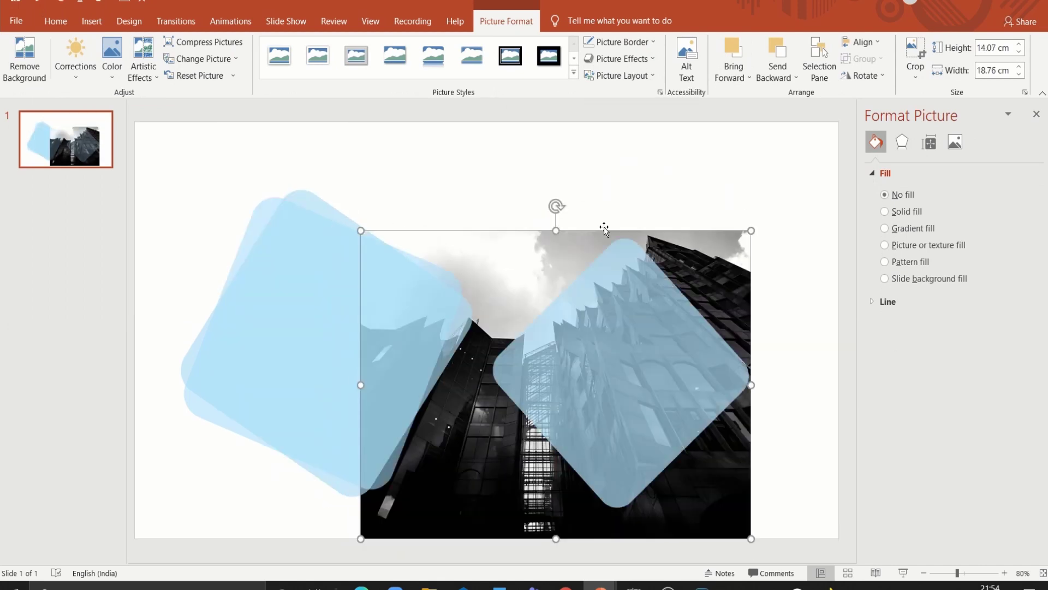
drag(539, 248, 615, 228)
click(659, 444)
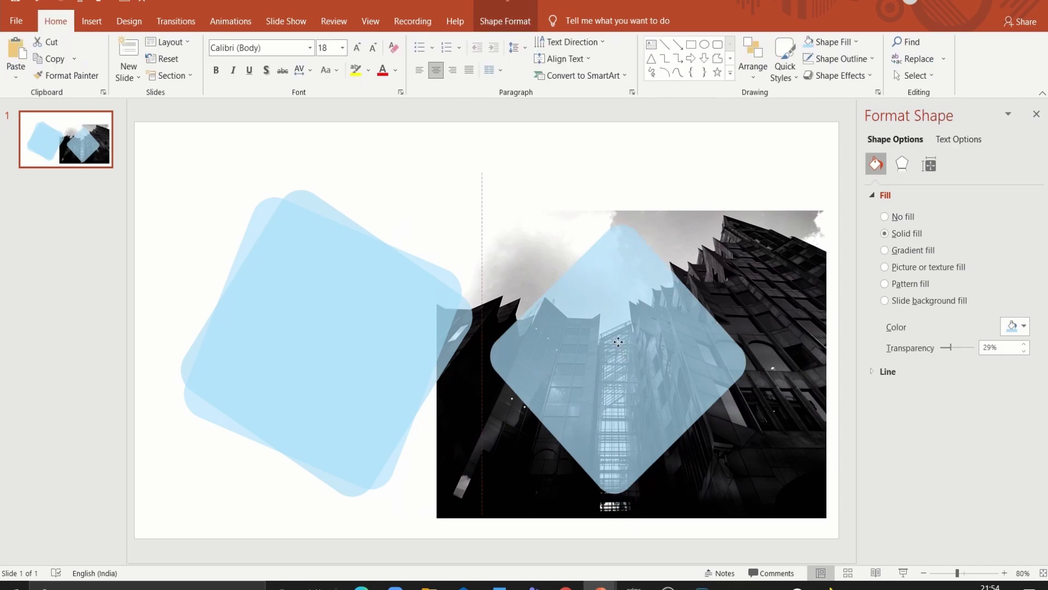
click(728, 476)
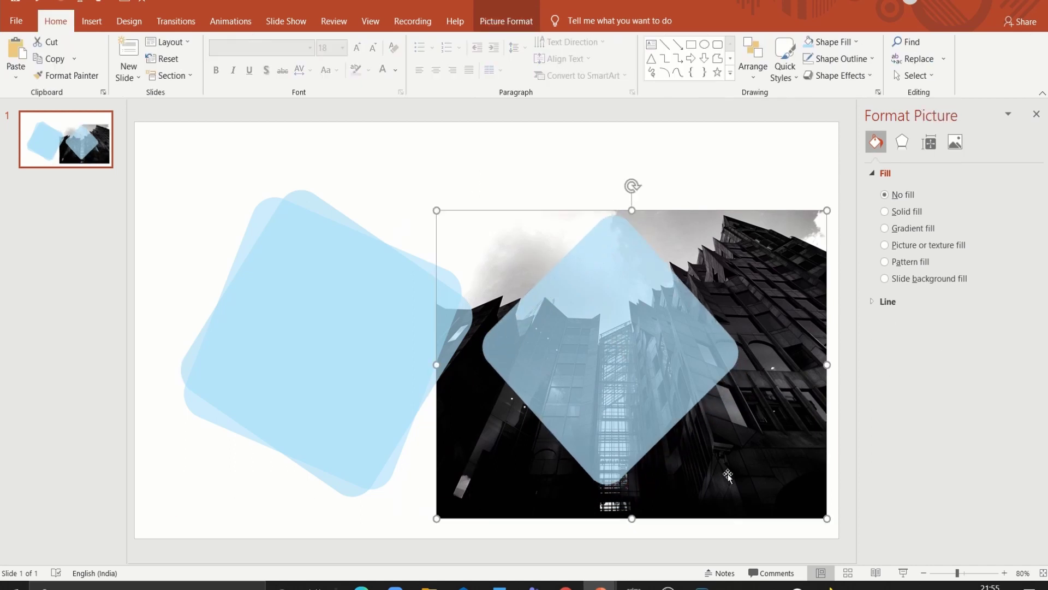
drag(826, 212, 796, 234)
drag(634, 303, 634, 322)
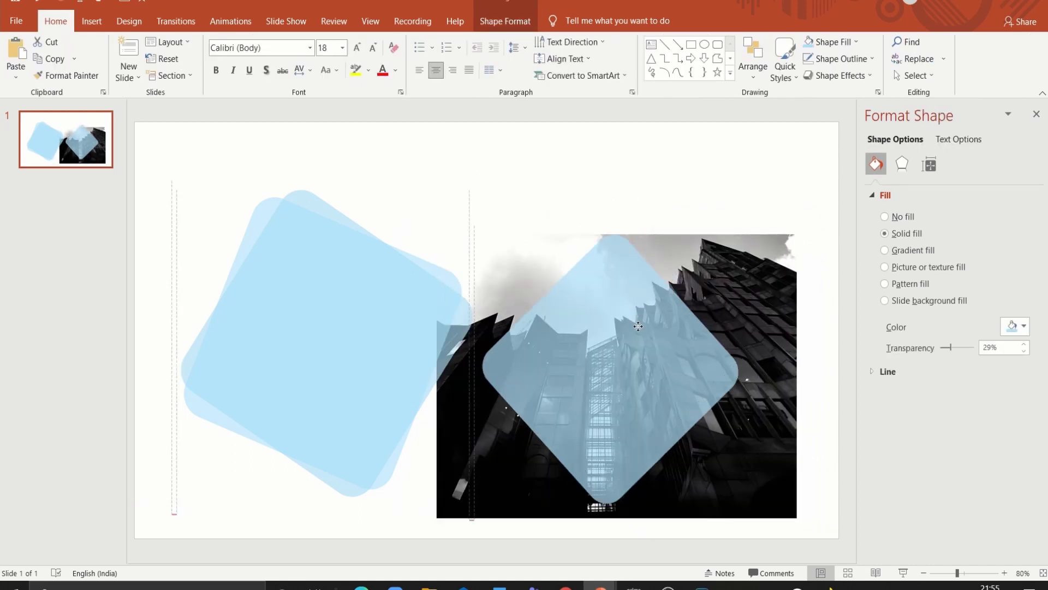
shift+click(582, 322)
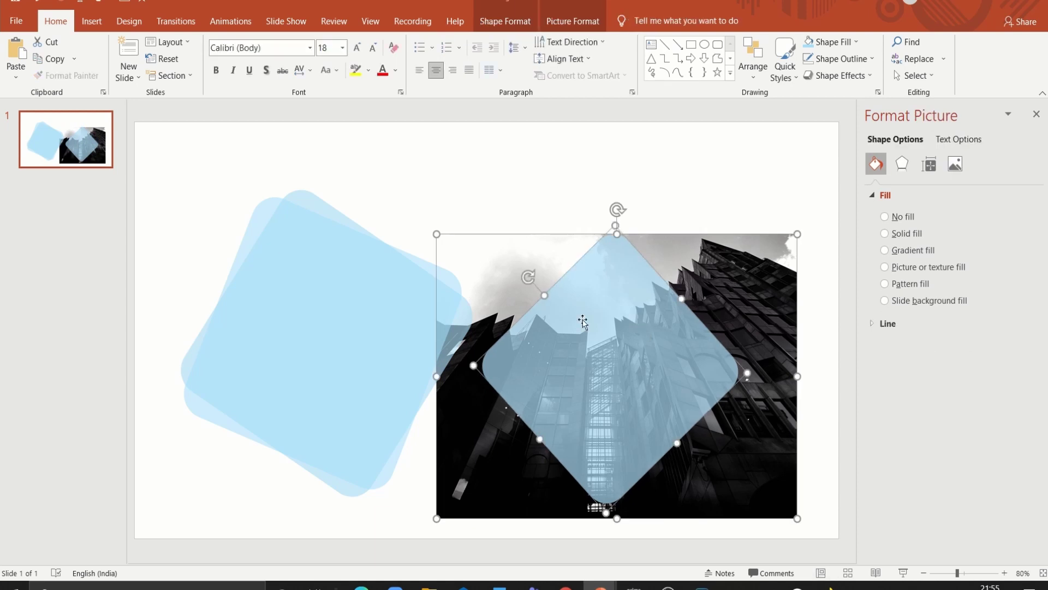
Intersect the photo with the diamond and move the diamond photo over the tilted squares
click(500, 22)
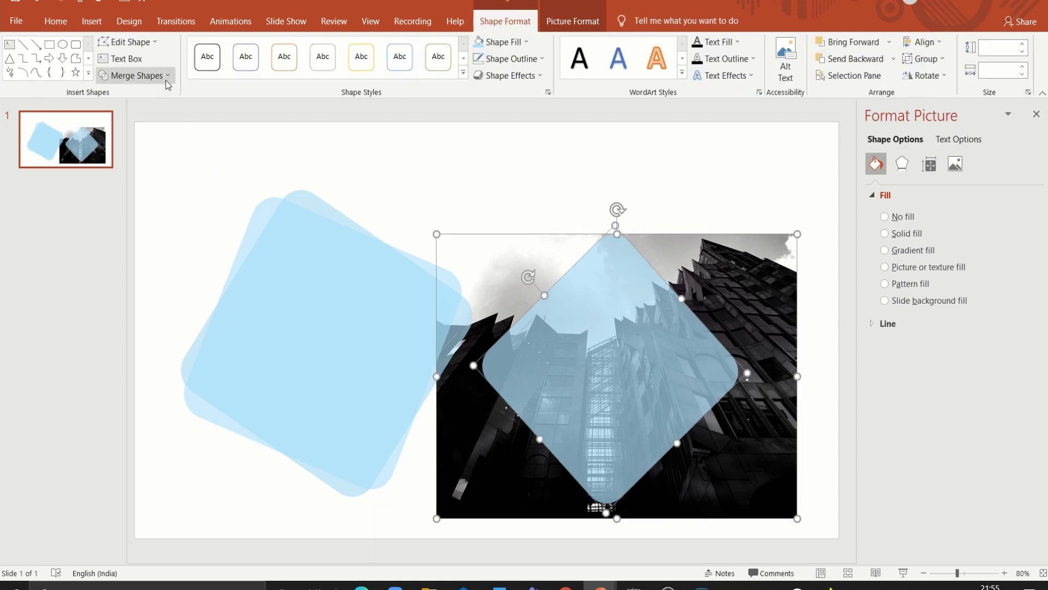
click(136, 76)
click(149, 140)
mouse_move(623, 362)
mouse_down()
mouse_move(584, 333)
mouse_move(347, 352)
mouse_up()
right_click(584, 334)
key(Escape)
Give the diamond photo a solid white 15 pt border
click(499, 22)
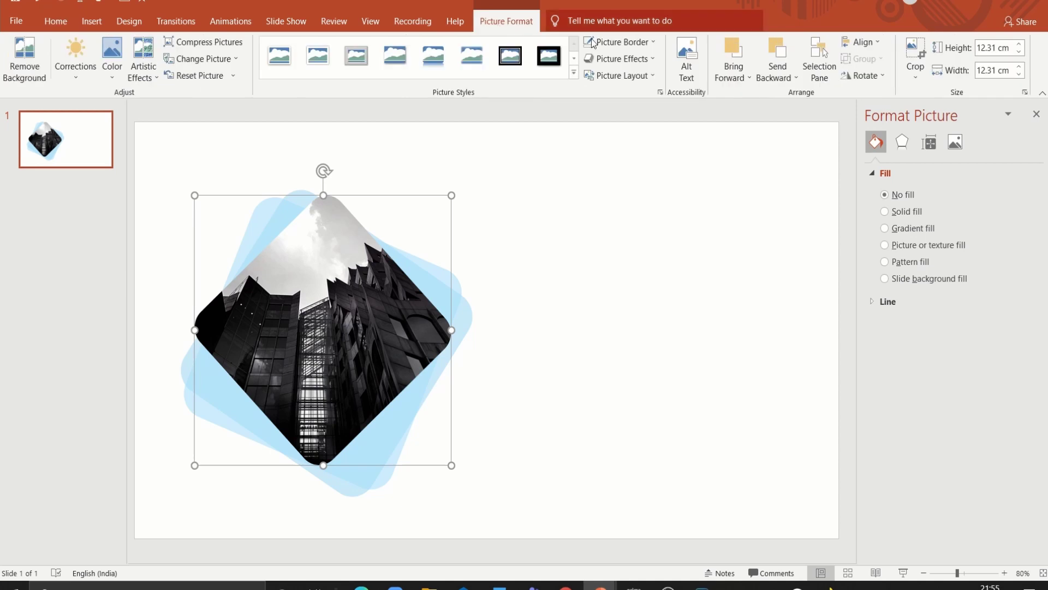
click(620, 41)
mouse_move(630, 250)
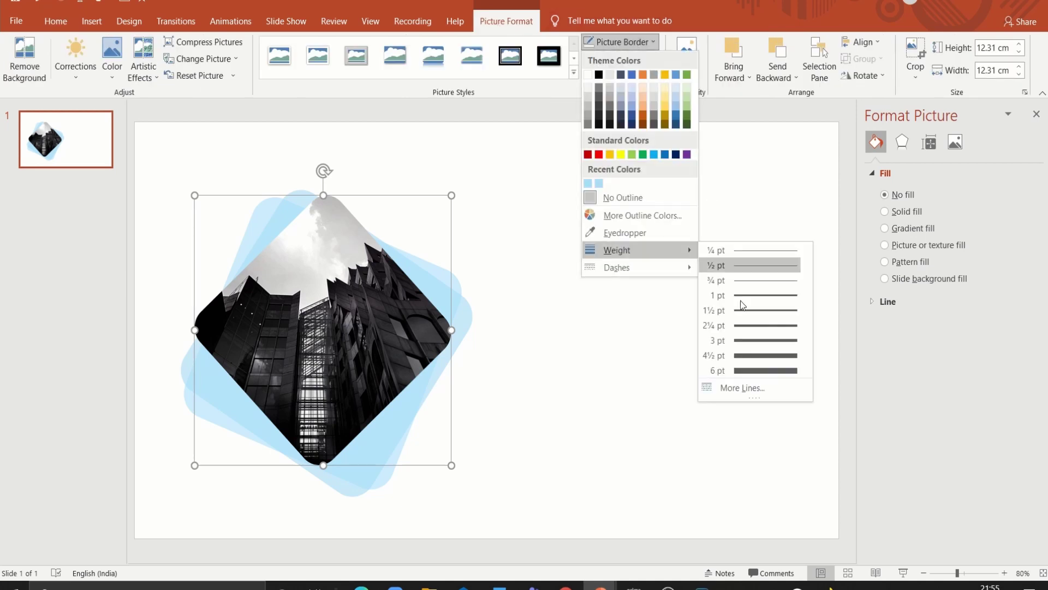
click(759, 390)
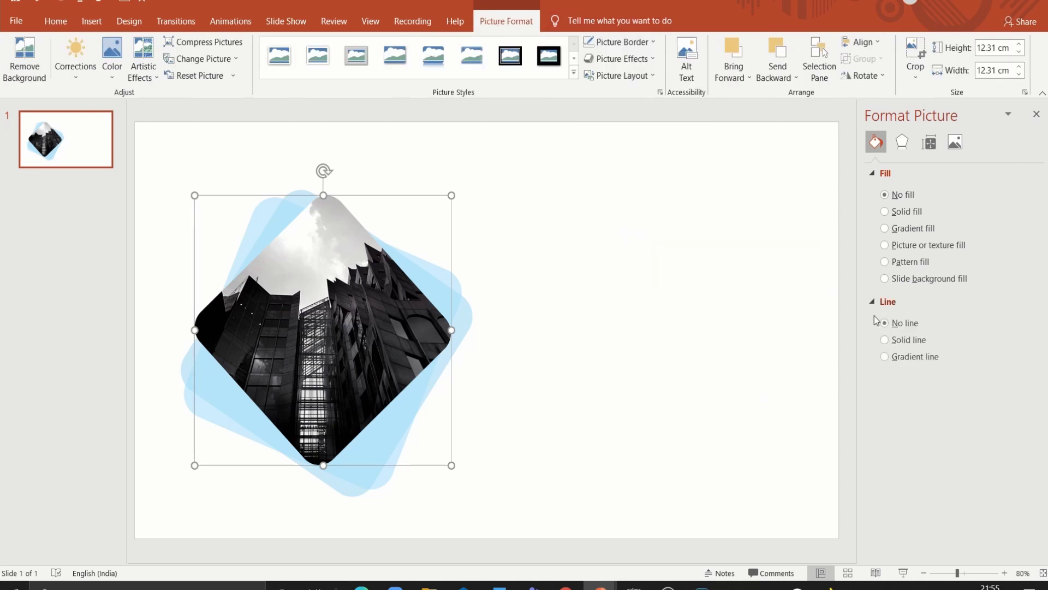
click(888, 339)
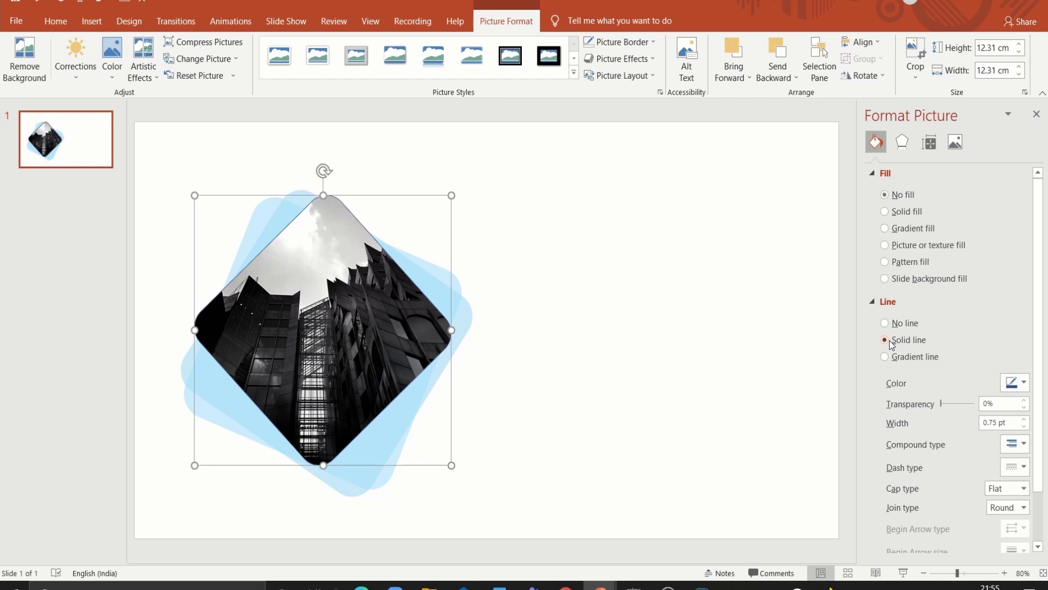
triple_click(1014, 423)
text(10)
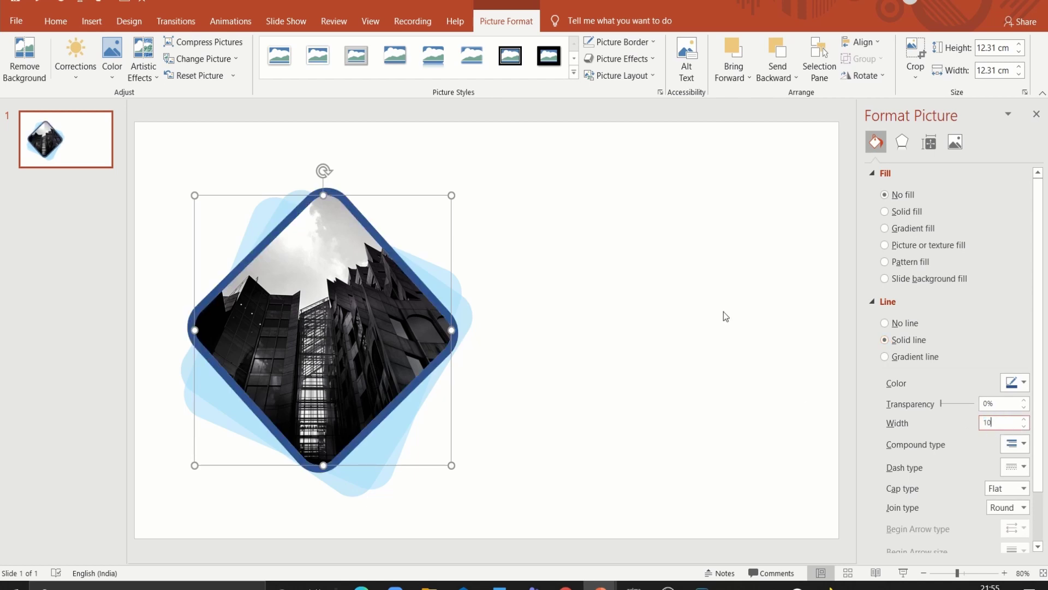
click(618, 42)
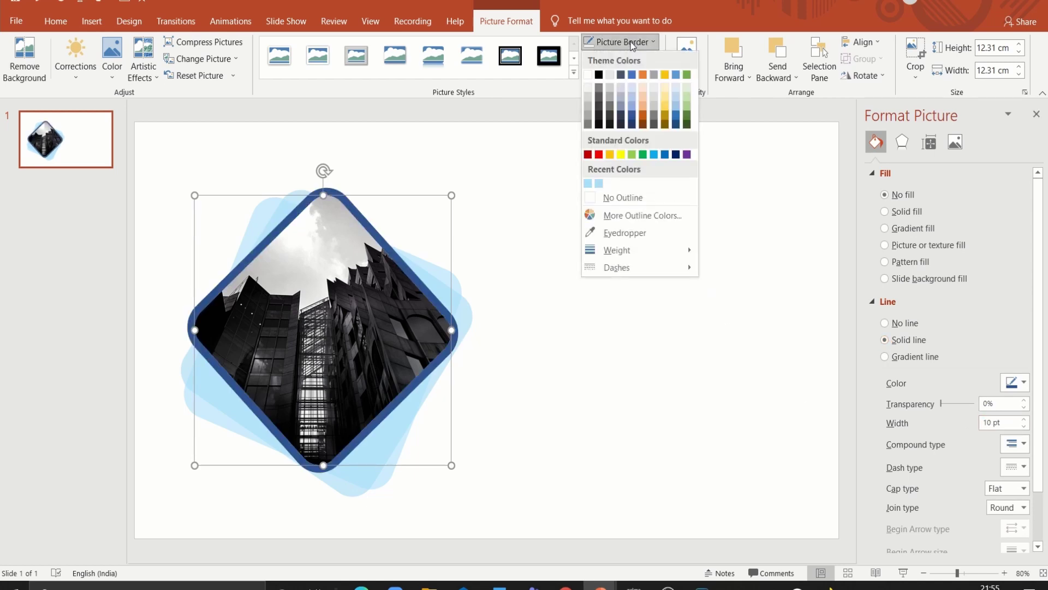
click(588, 75)
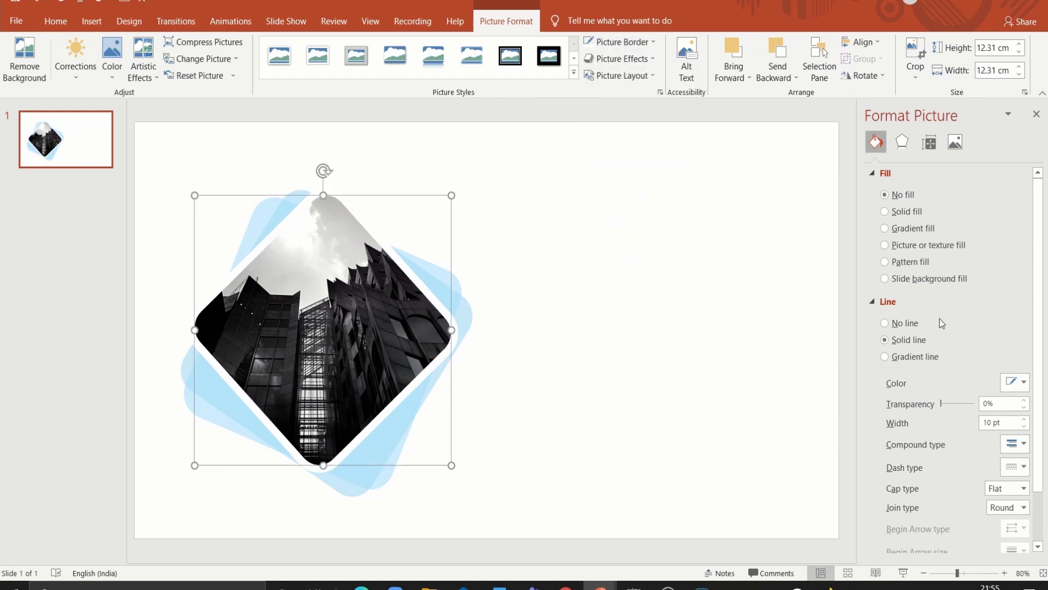
click(1025, 419)
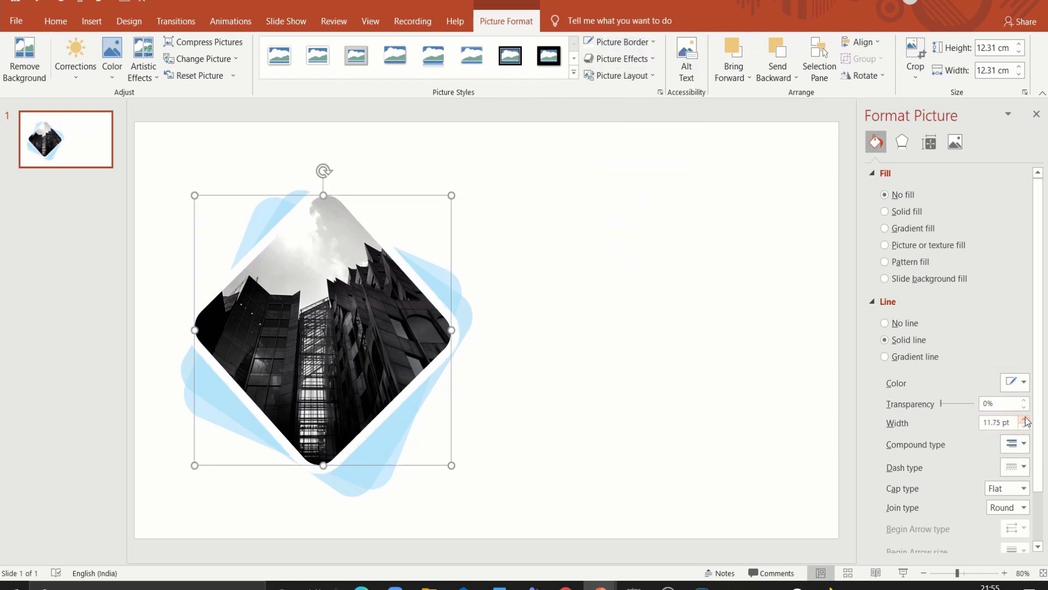
drag(1005, 422, 949, 425)
text(15)
key(Return)
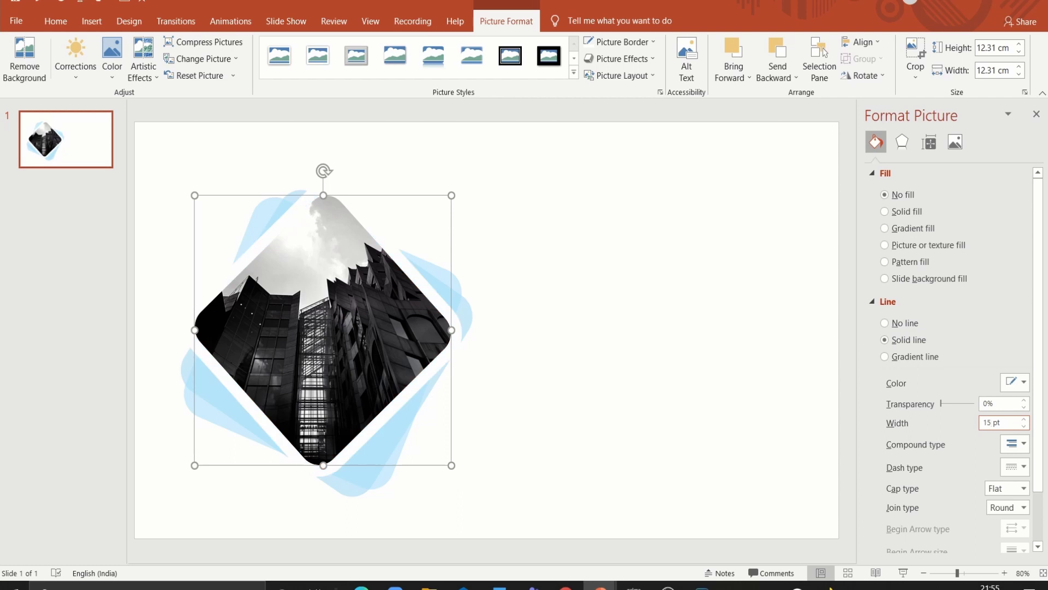
Add a centred outer shadow to the photo at 83% transparency
click(902, 144)
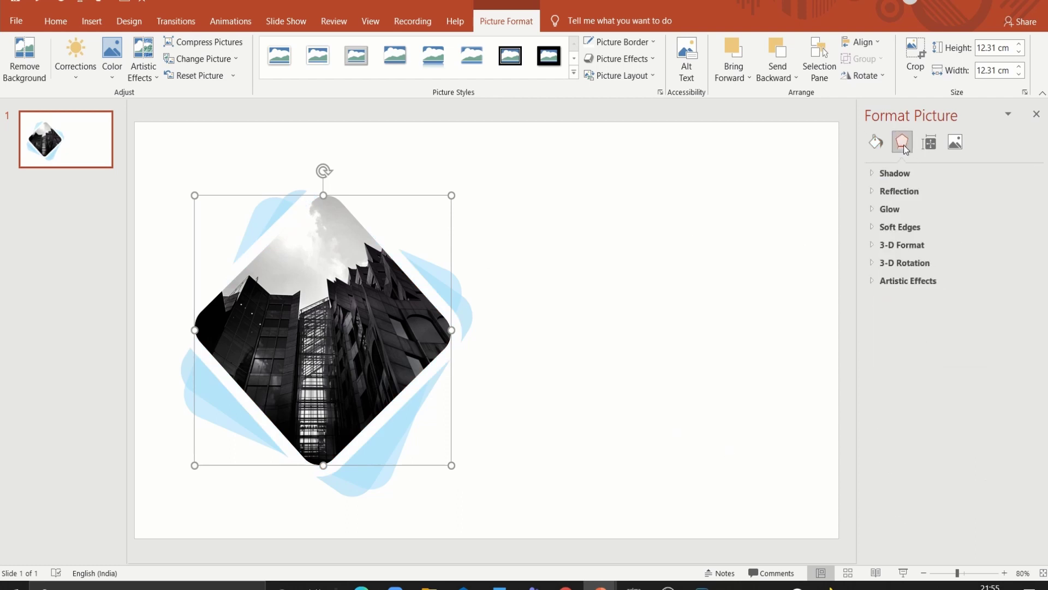
click(902, 172)
click(1009, 195)
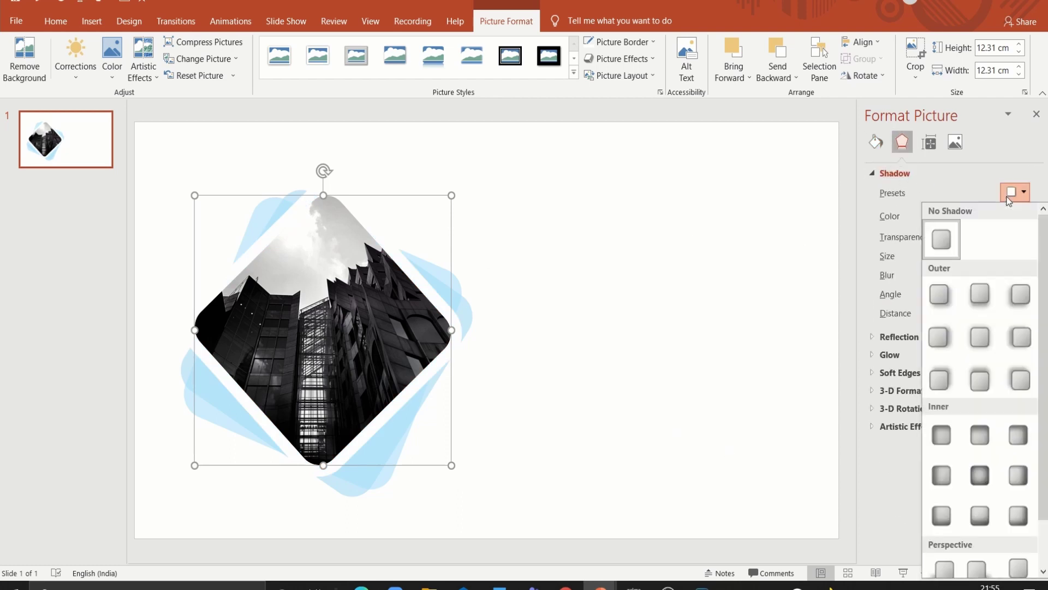
click(977, 334)
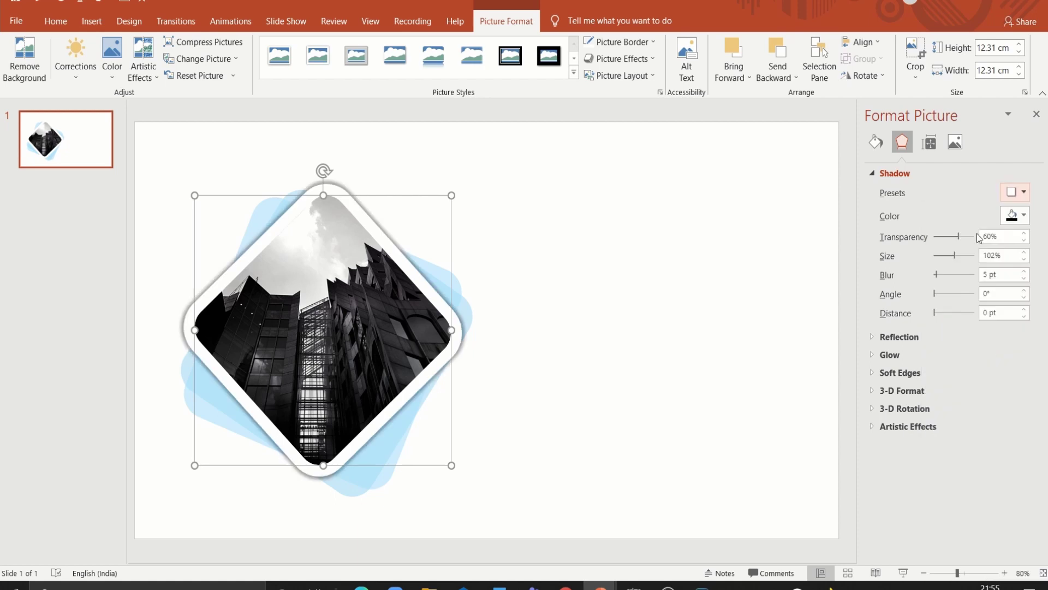
drag(958, 237, 969, 238)
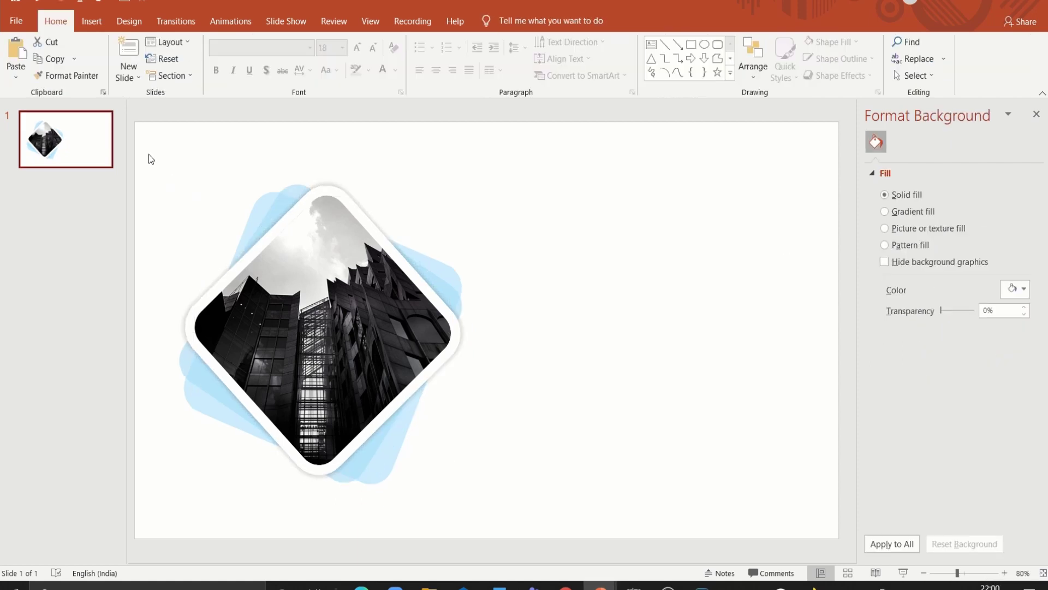
Nudge the photo group up-left and draw a borderless rectangle over the slide's left part
drag(148, 158, 585, 544)
drag(335, 350, 302, 332)
click(503, 346)
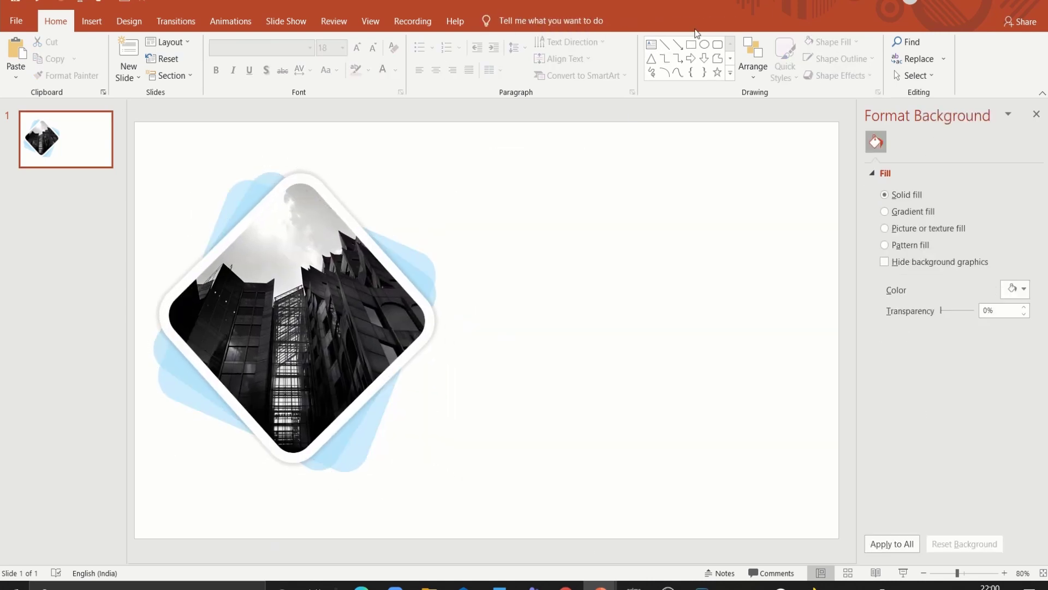
click(691, 44)
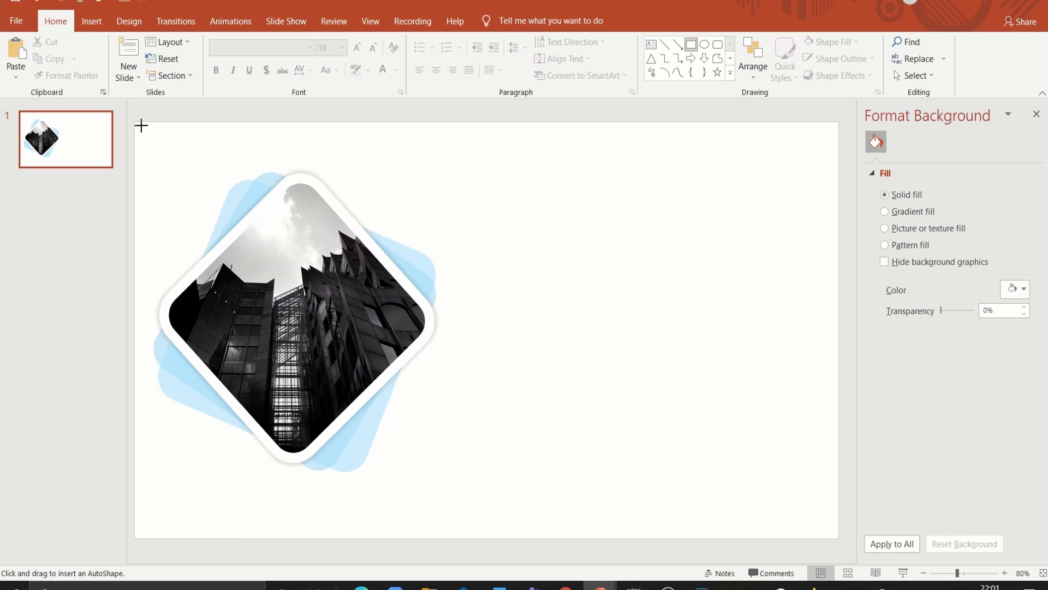
drag(141, 125, 460, 539)
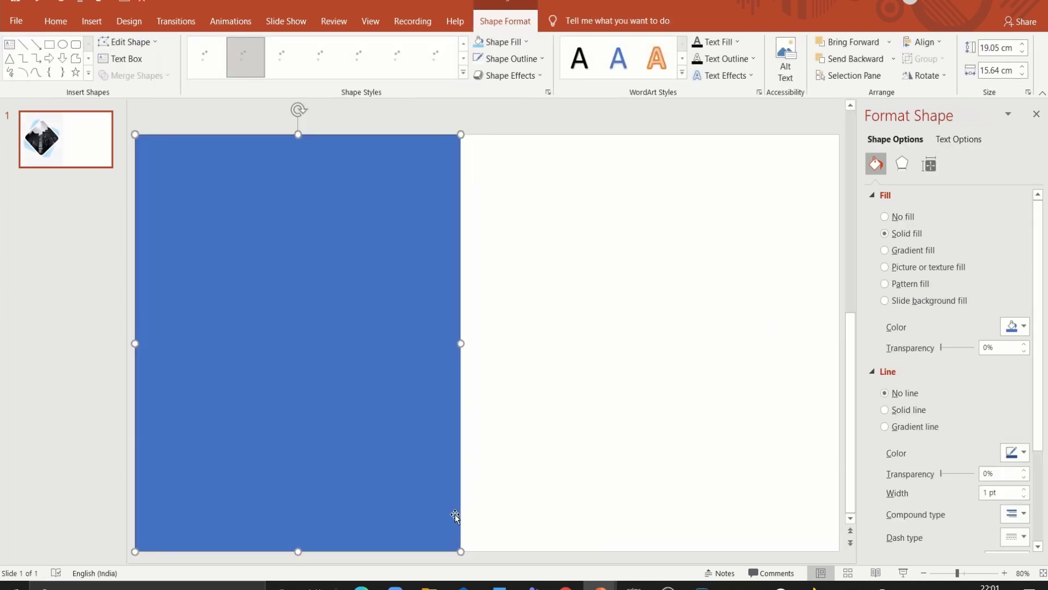
click(497, 61)
click(517, 213)
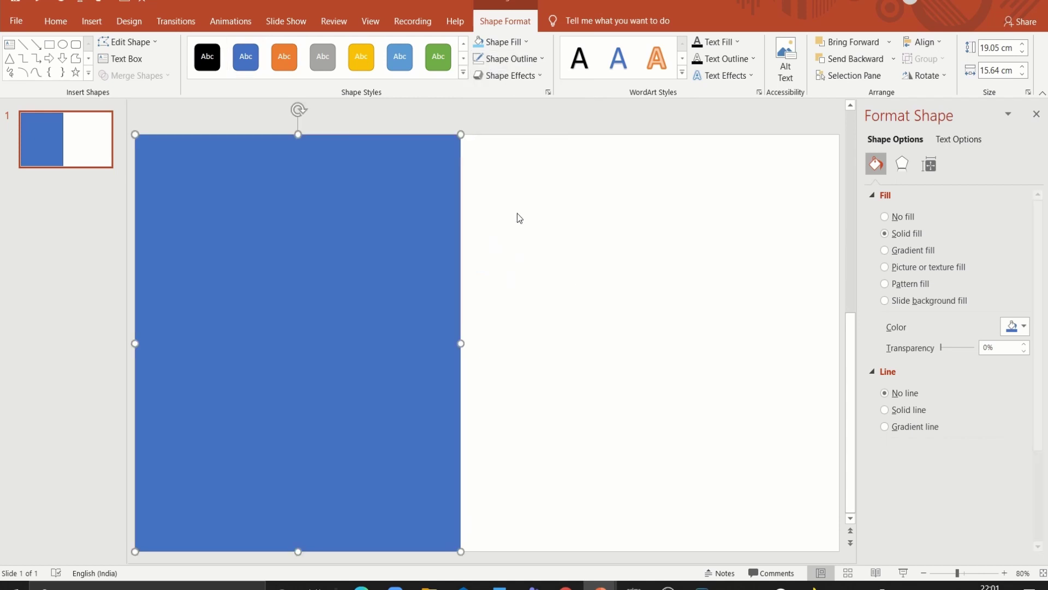
Send the rectangle behind the photo, fill it light grey, and make the background light blue
right_click(400, 257)
click(407, 402)
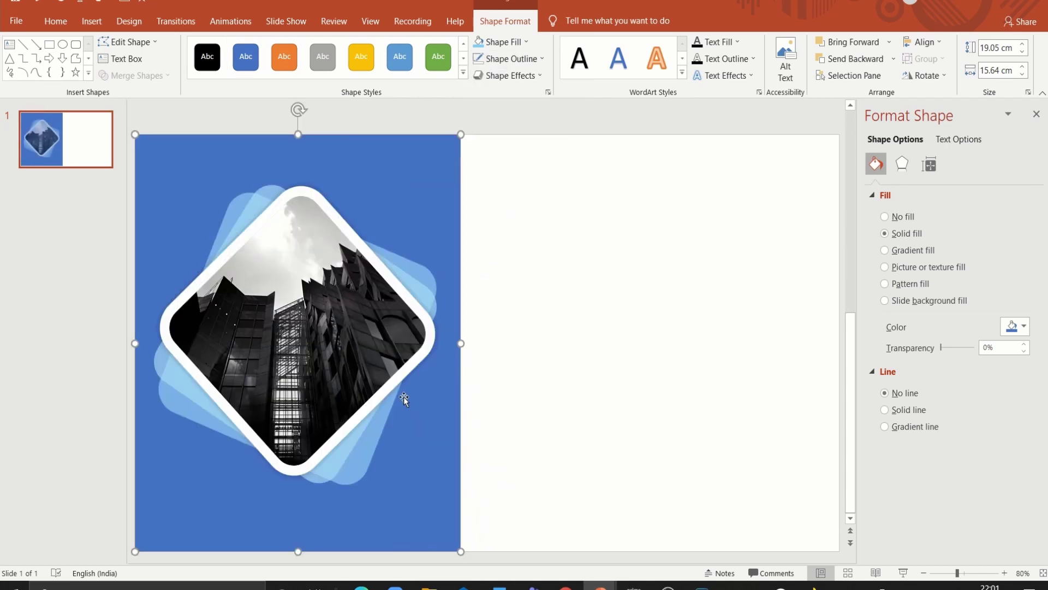
click(502, 44)
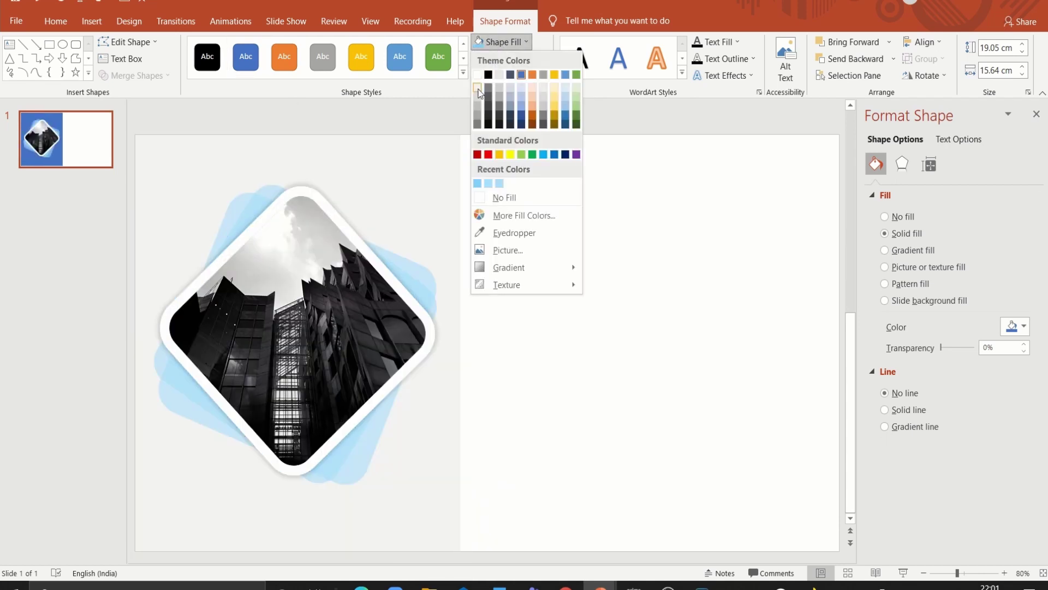
click(479, 94)
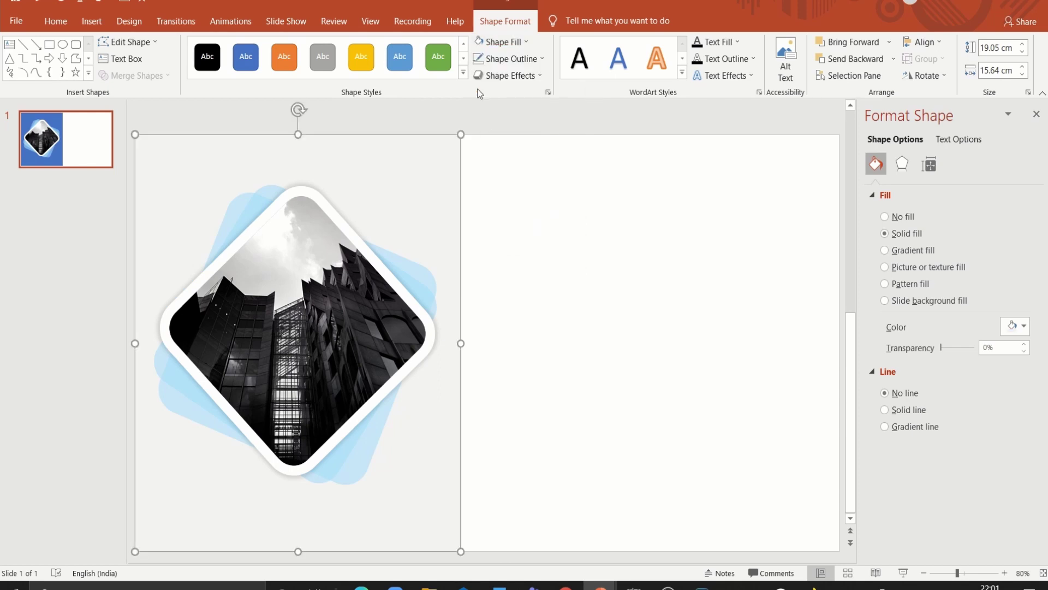
click(683, 244)
click(1016, 290)
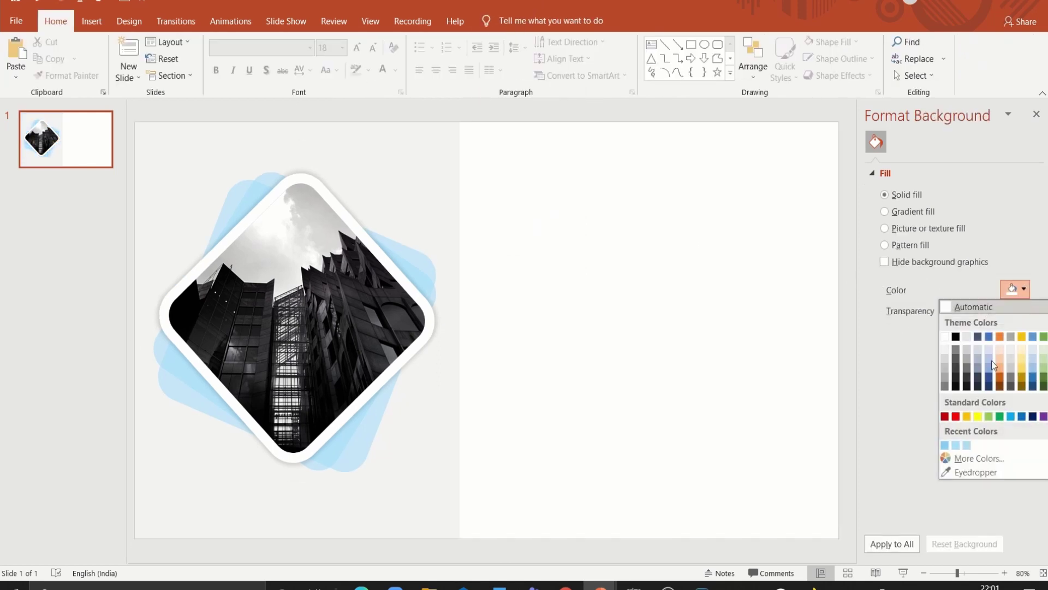
click(945, 446)
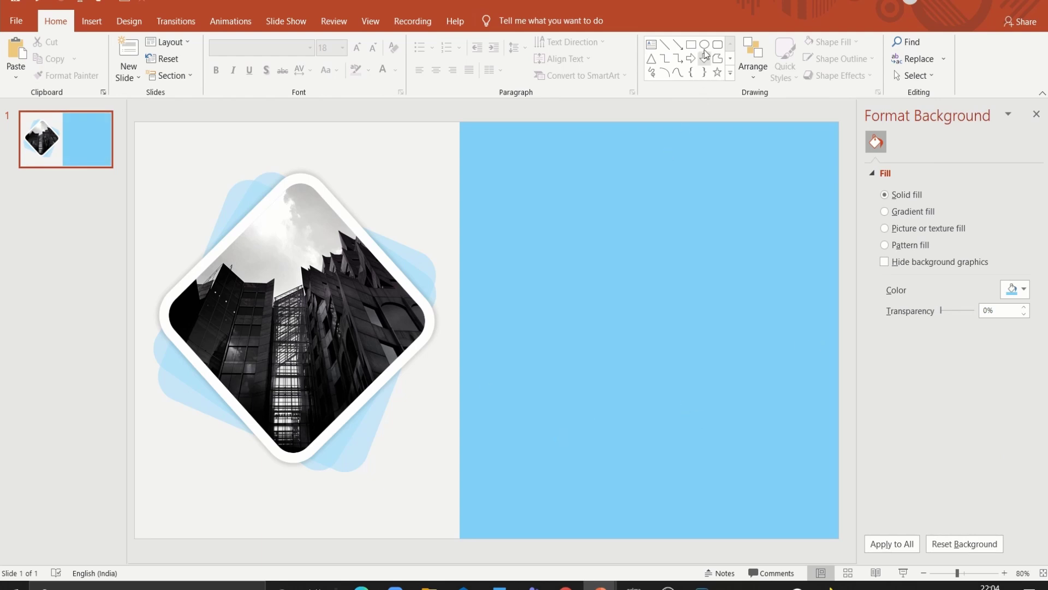
click(704, 44)
Draw a small light-blue circle with a 3 pt white outline on the grey panel's edge
drag(457, 300, 489, 330)
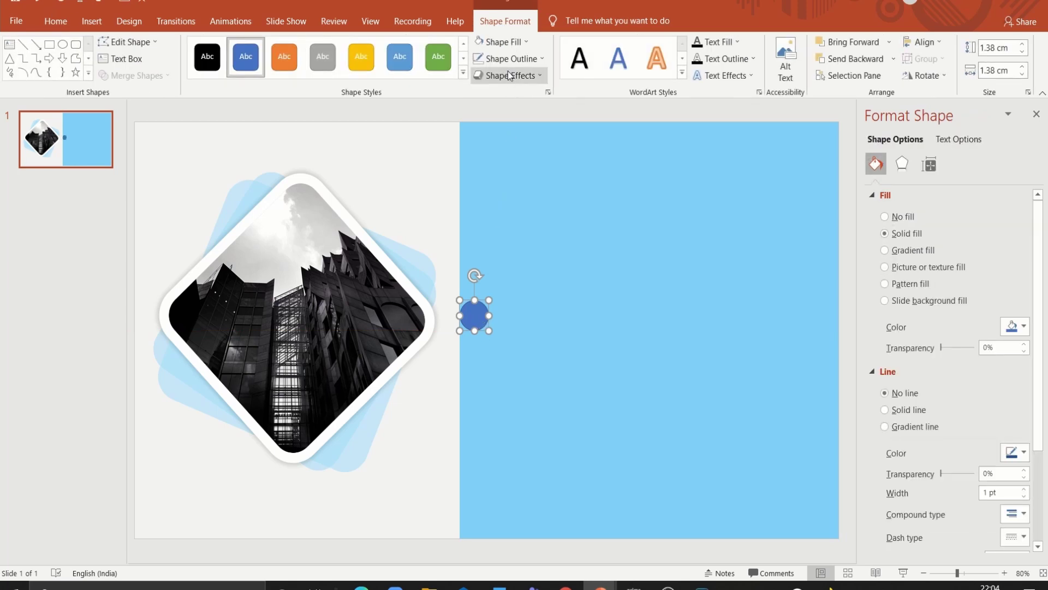
click(508, 59)
click(481, 103)
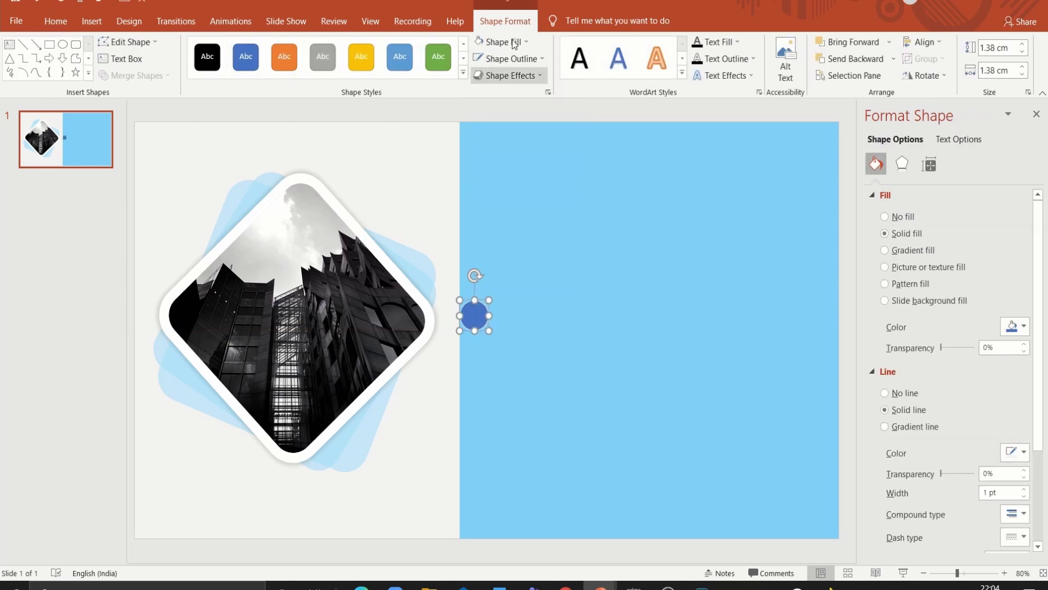
click(508, 59)
mouse_move(528, 267)
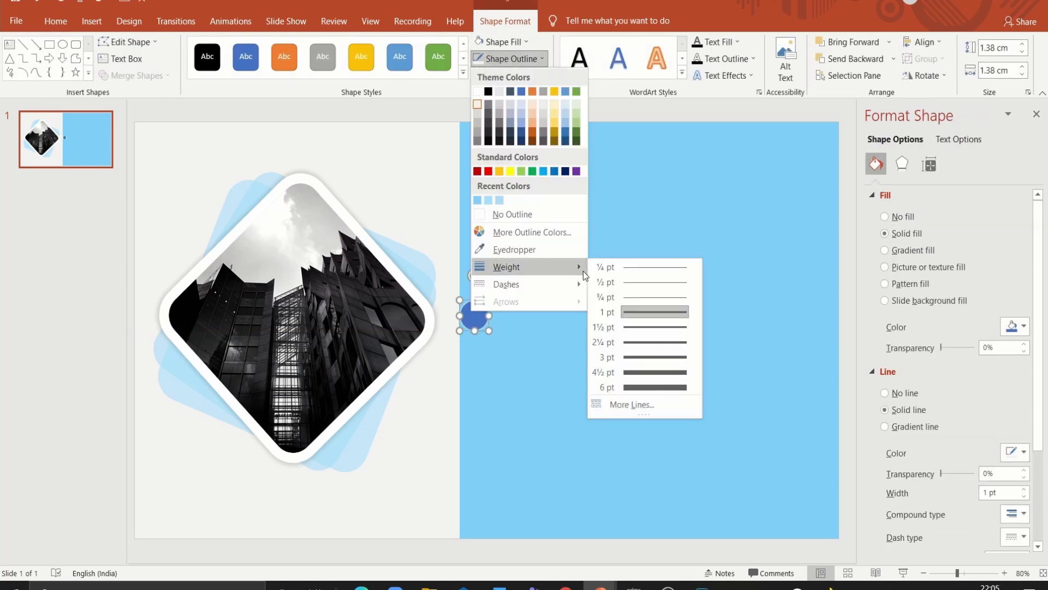
click(640, 357)
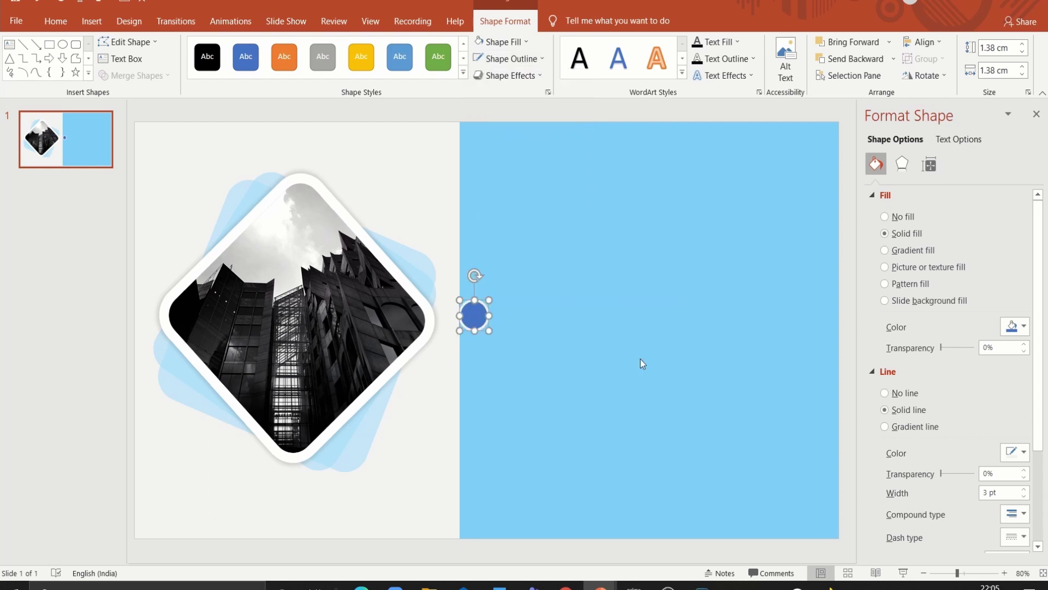
click(513, 44)
click(477, 184)
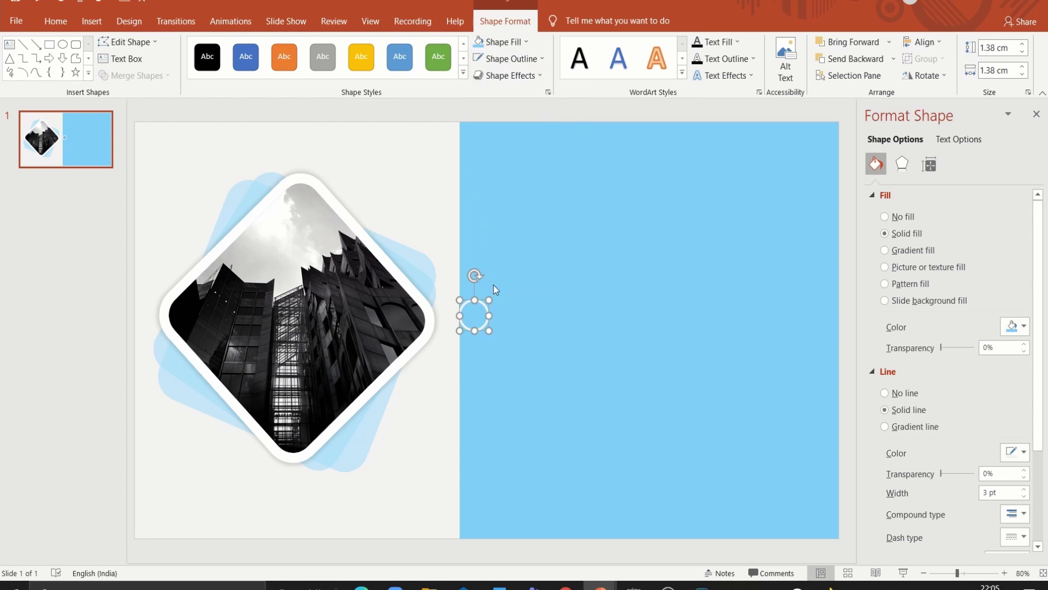
drag(479, 333, 467, 340)
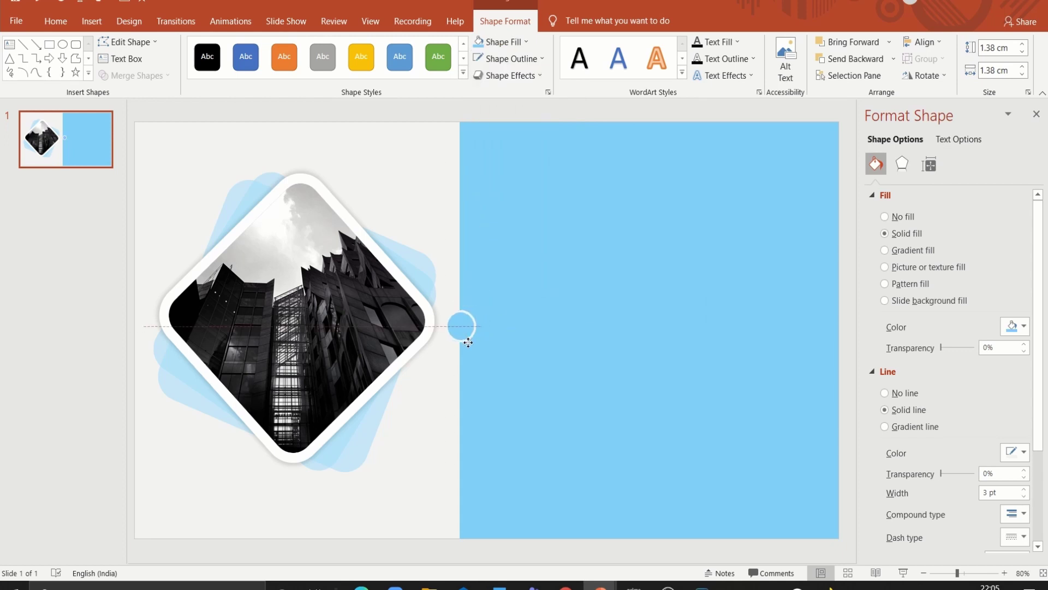
drag(468, 342, 548, 343)
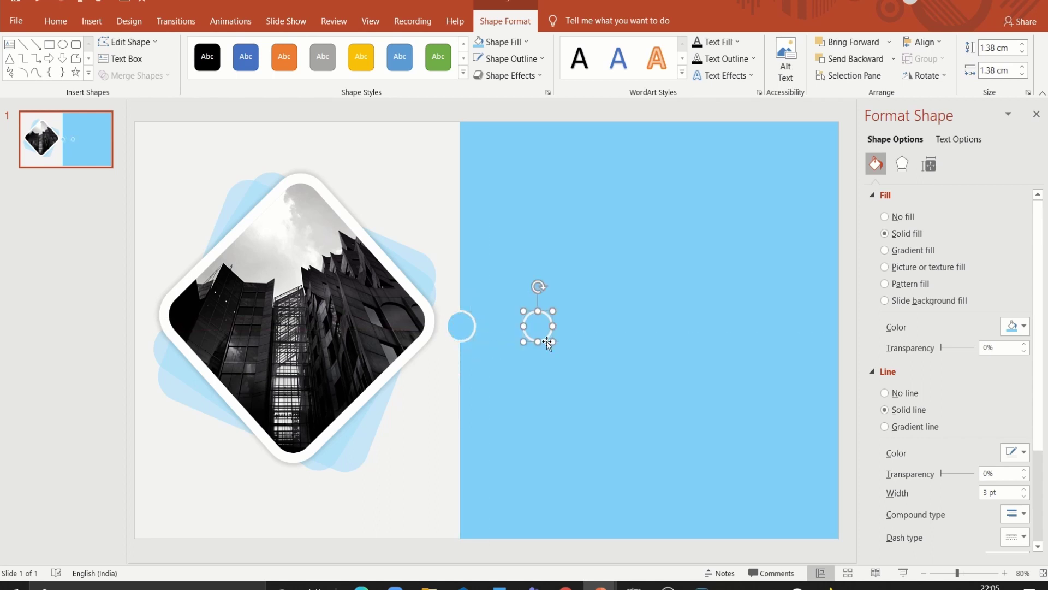
Resize the new circle to 3 × 3 cm and line it up with the small circle
triple_click(995, 49)
text(3)
triple_click(1000, 71)
text(3)
key(Return)
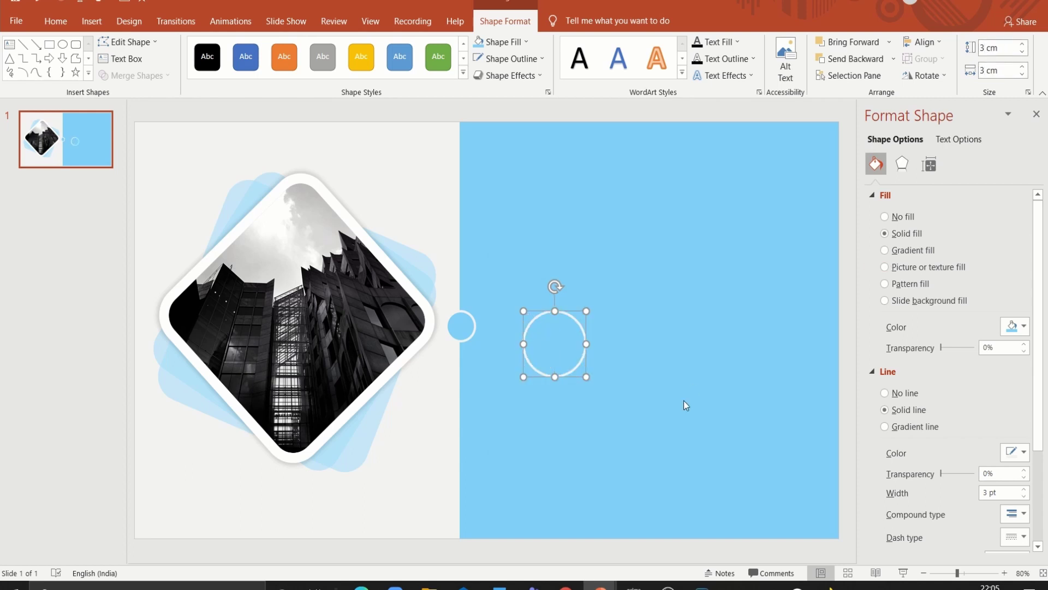
drag(578, 377, 577, 362)
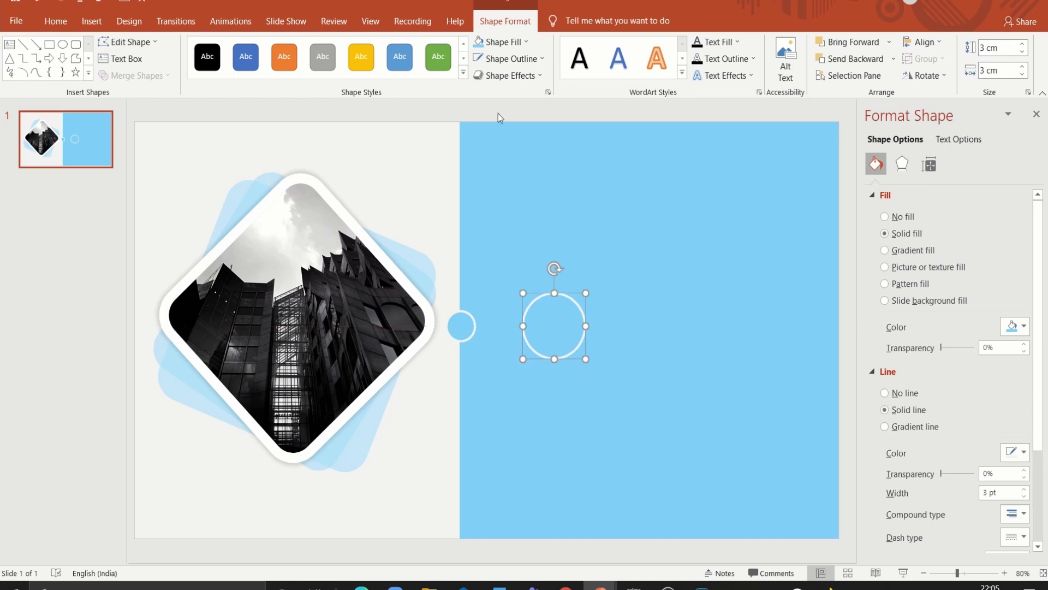
Fill the 3 cm circle light blue and duplicate it twice at even spacing
click(503, 45)
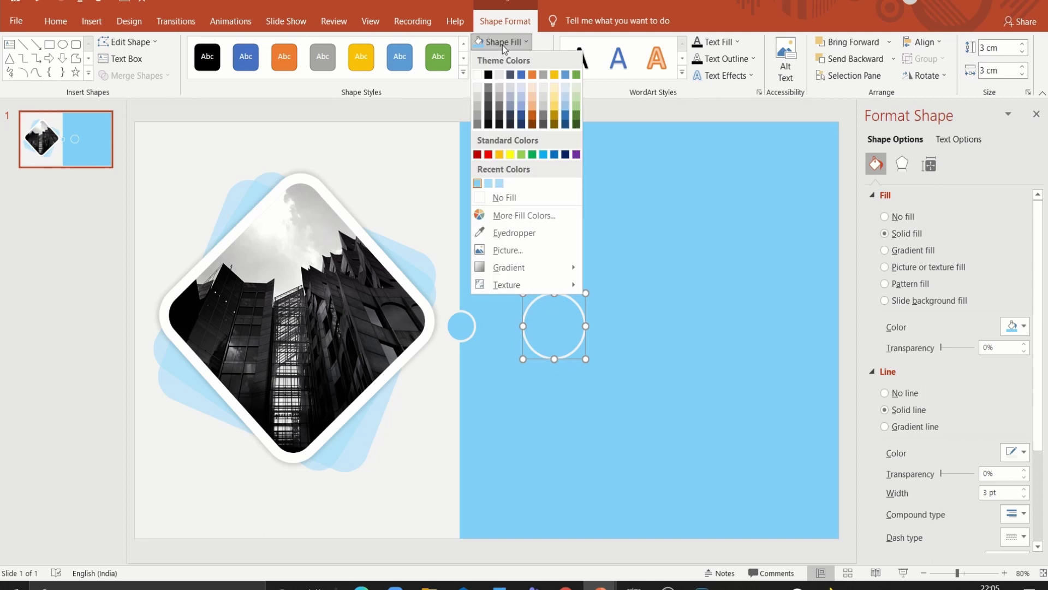
click(490, 183)
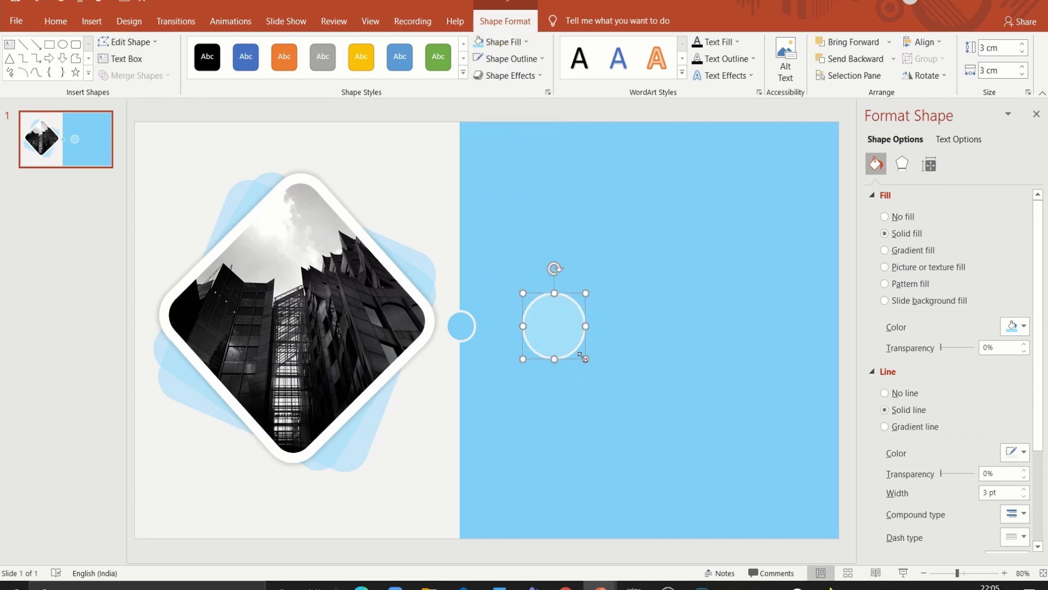
key(ctrl+d)
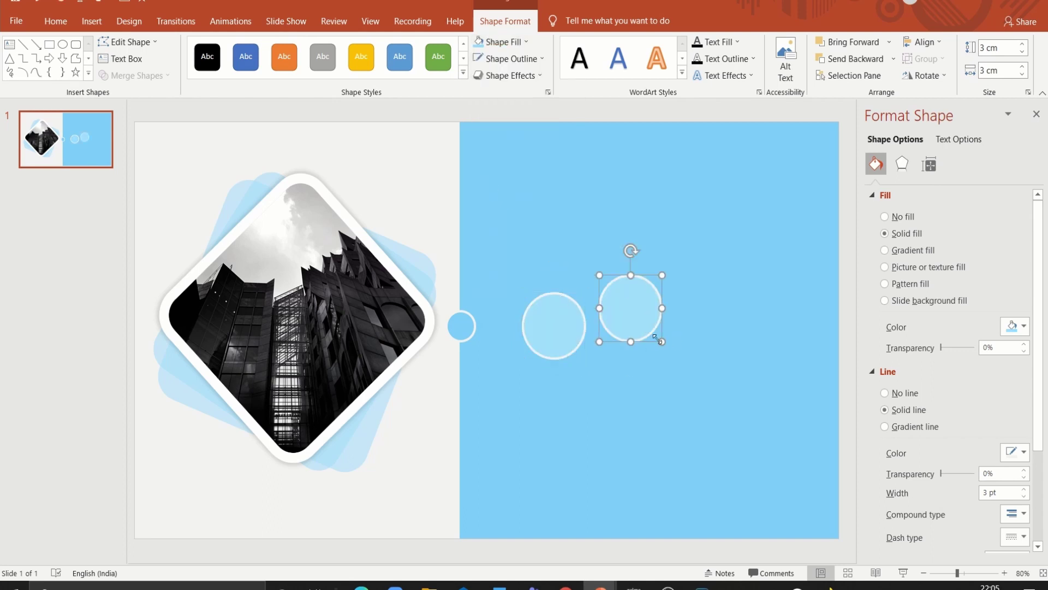
drag(653, 342, 680, 359)
key(ctrl+d)
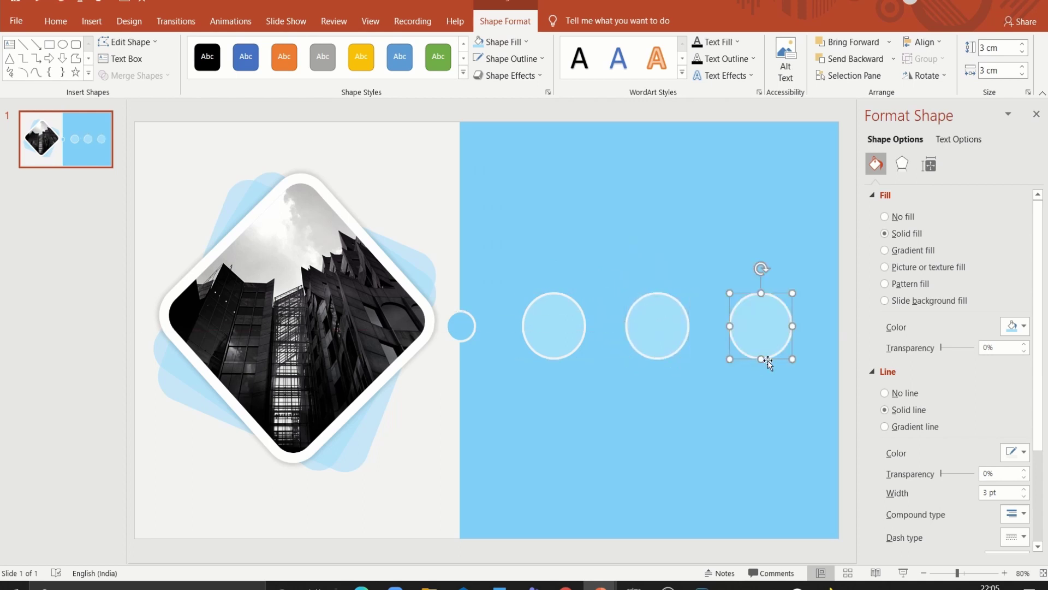
drag(767, 360, 767, 361)
Copy the small circle from the panel's left edge to the slide's right edge
click(466, 327)
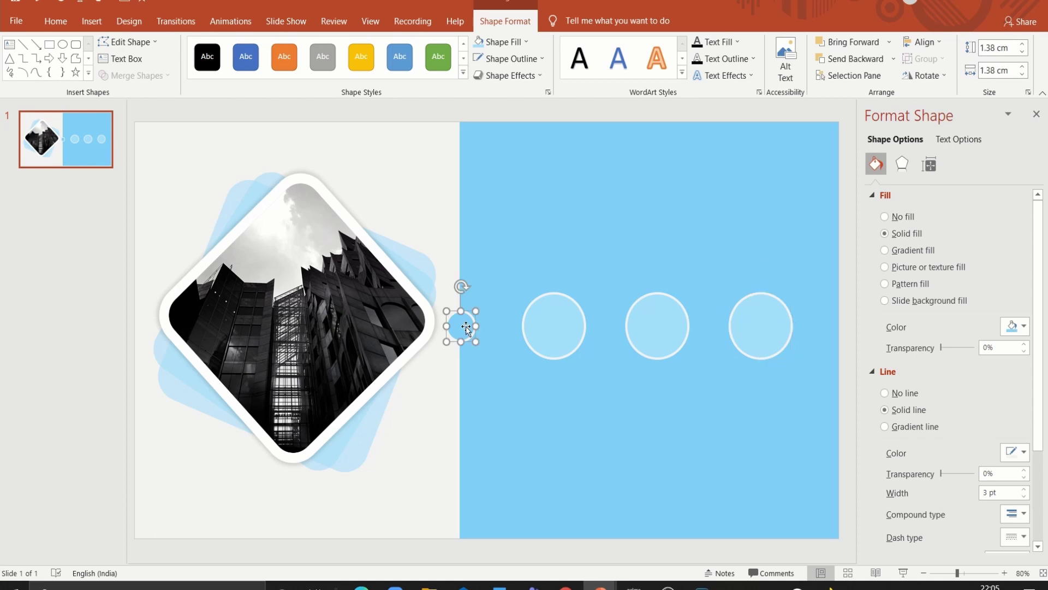
mouse_move(467, 328)
mouse_down()
mouse_move(472, 337)
mouse_move(838, 343)
mouse_up()
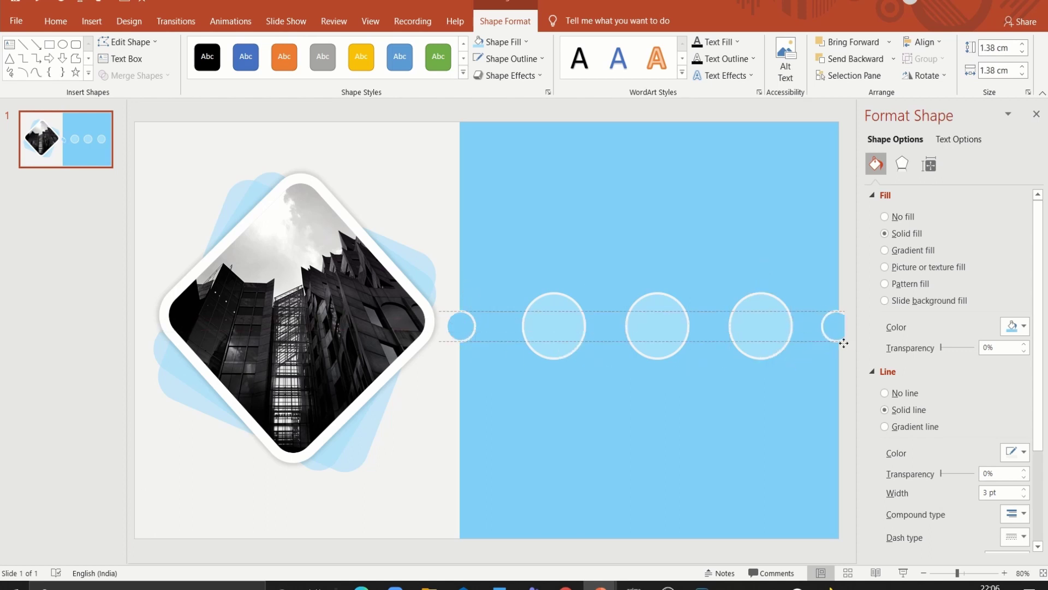
drag(839, 343, 838, 335)
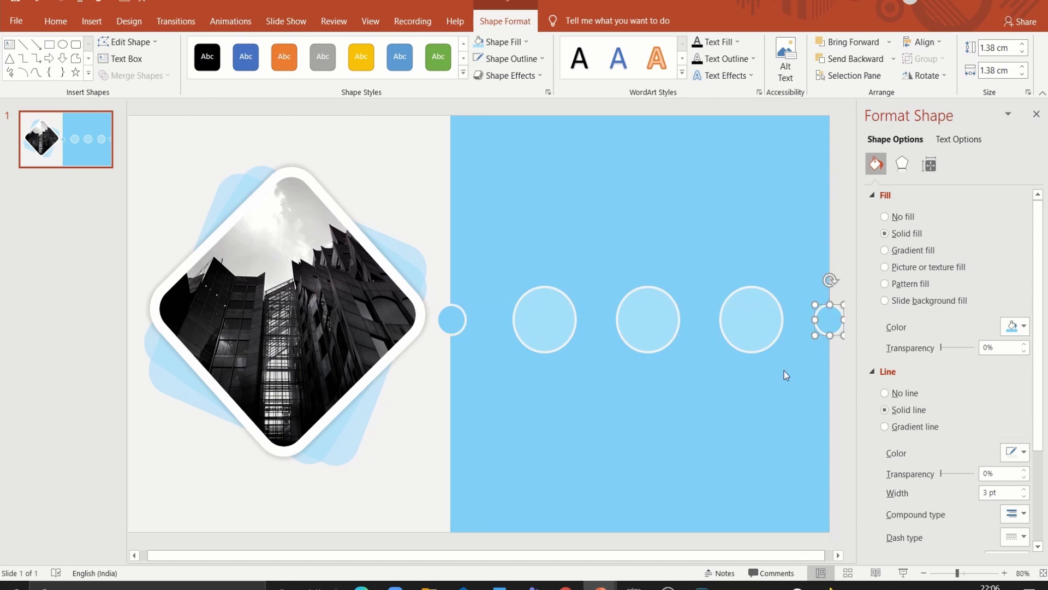
click(850, 362)
Draw a 2.3 cm circle inside the first ring
click(705, 45)
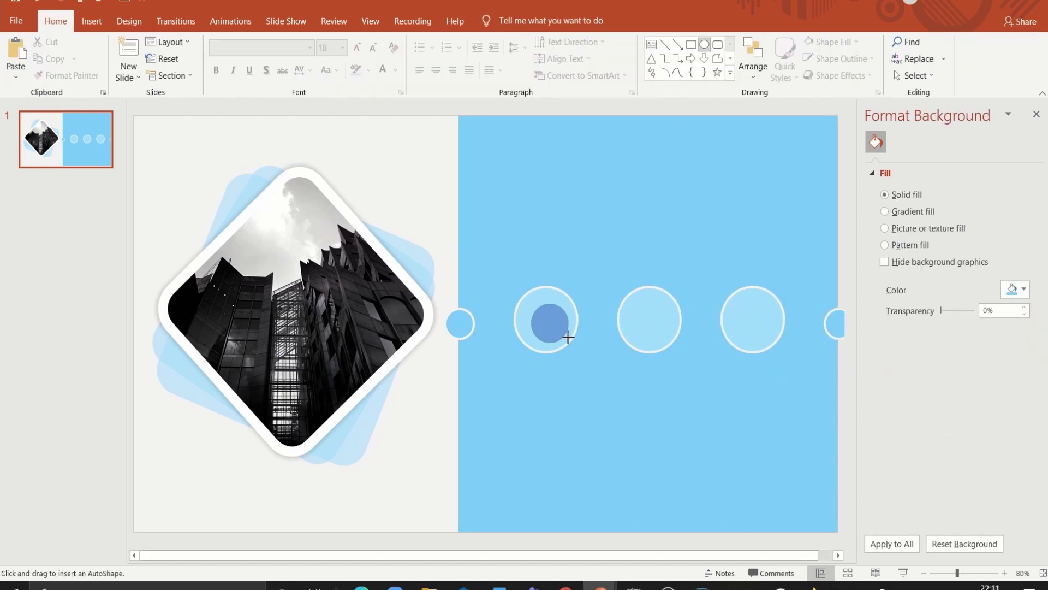
drag(531, 303, 569, 342)
triple_click(989, 48)
text(2.3)
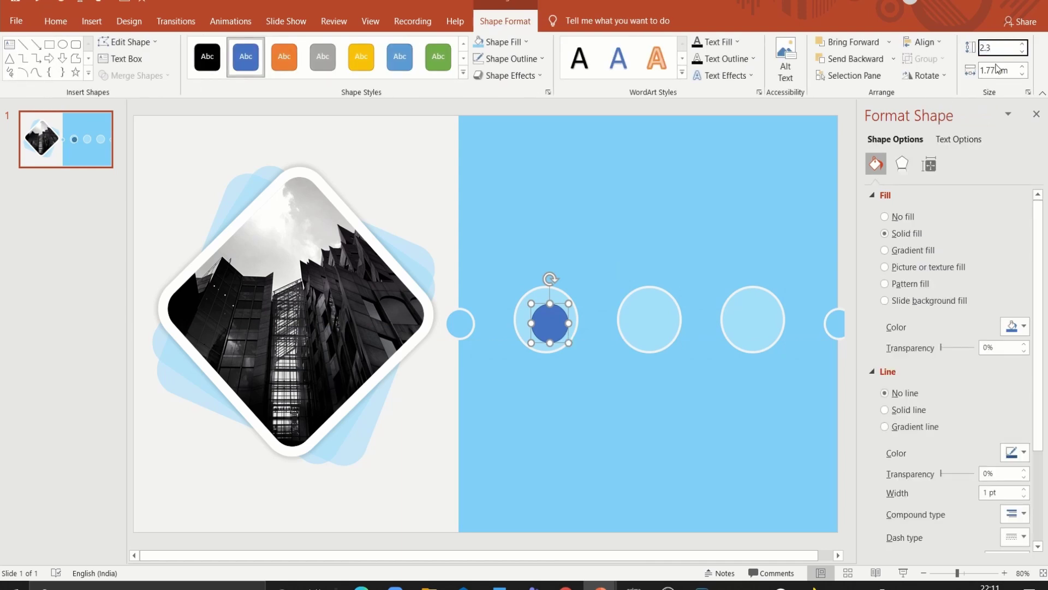
triple_click(997, 70)
text(2.3)
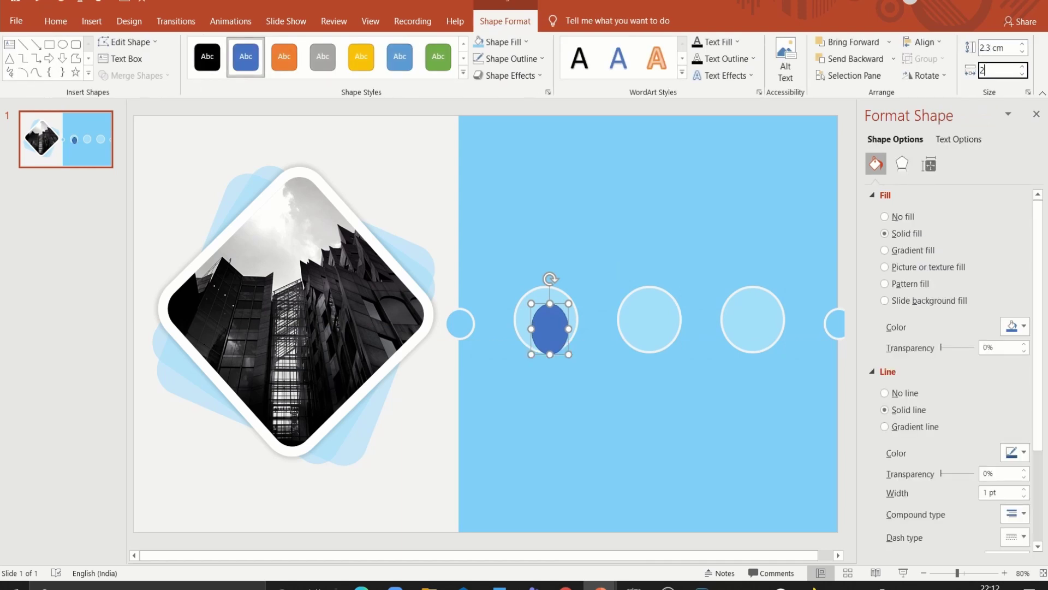
key(Return)
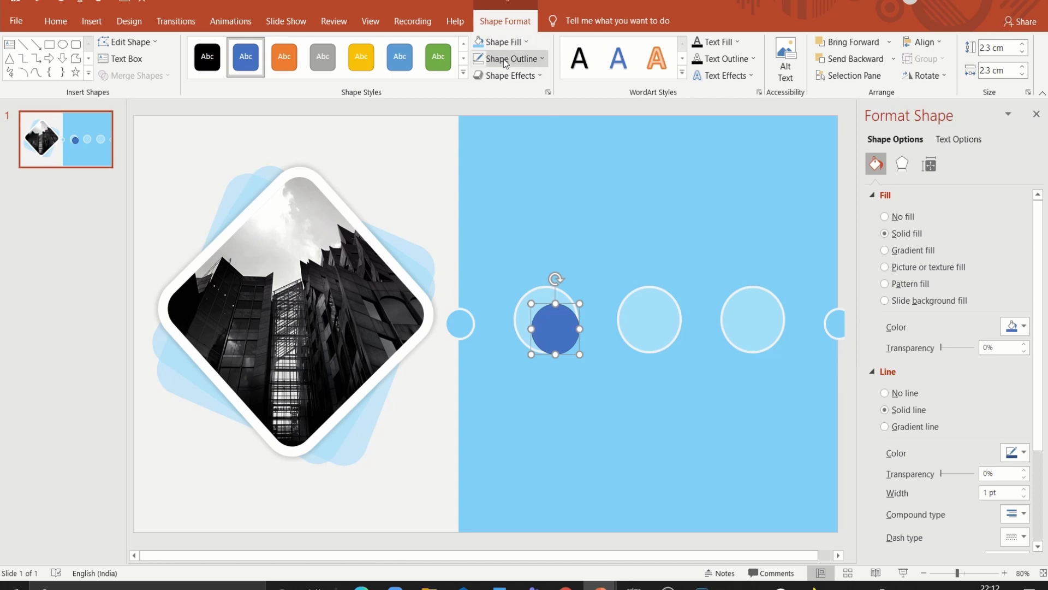
Remove its outline, centre it, fill it light blue, and copy it into the other two rings
click(503, 59)
click(497, 221)
drag(562, 329, 553, 319)
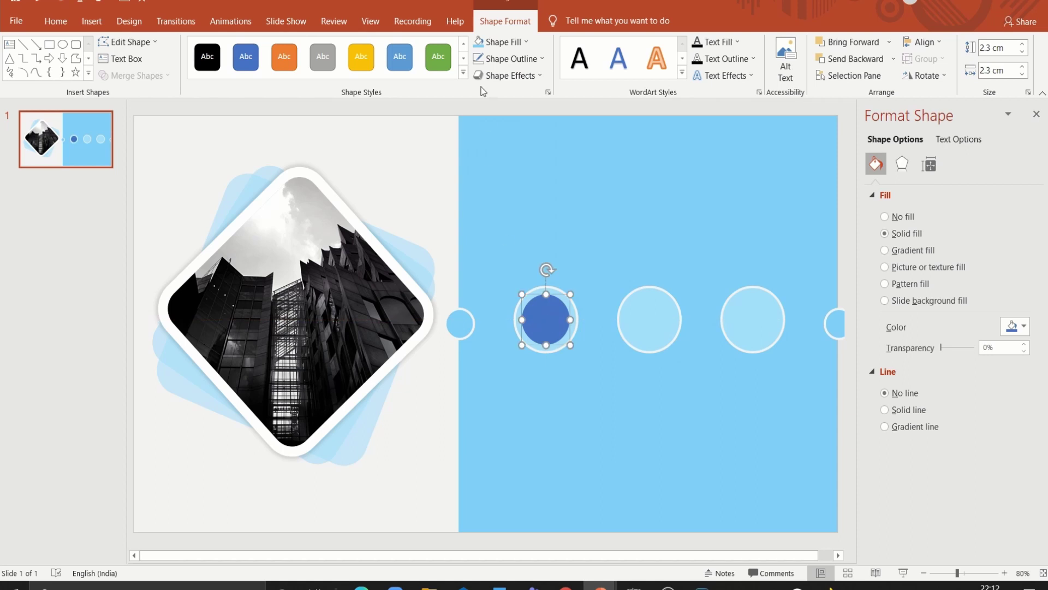
click(481, 43)
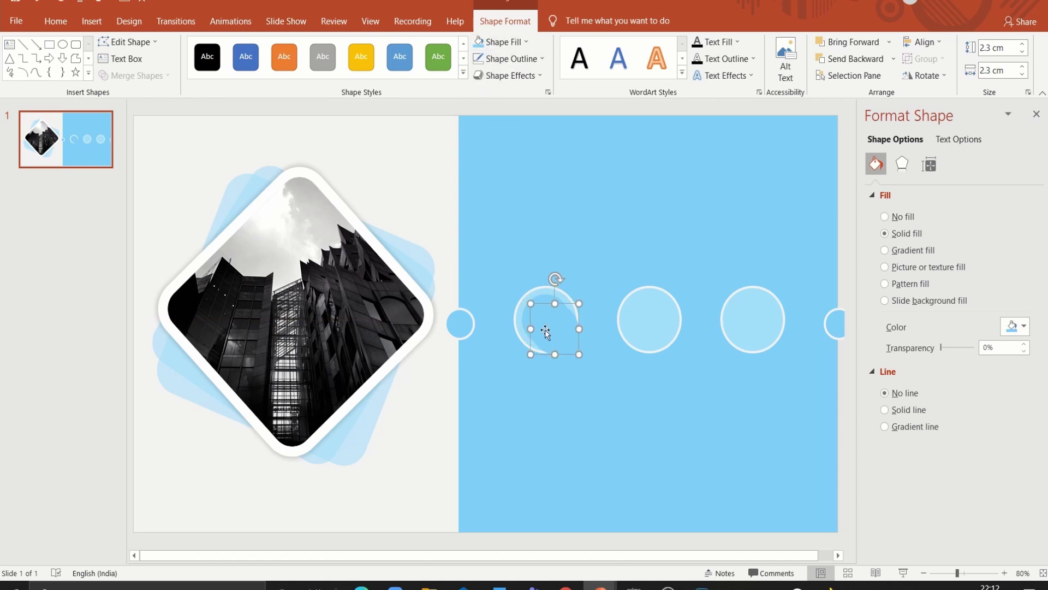
drag(536, 320, 640, 320)
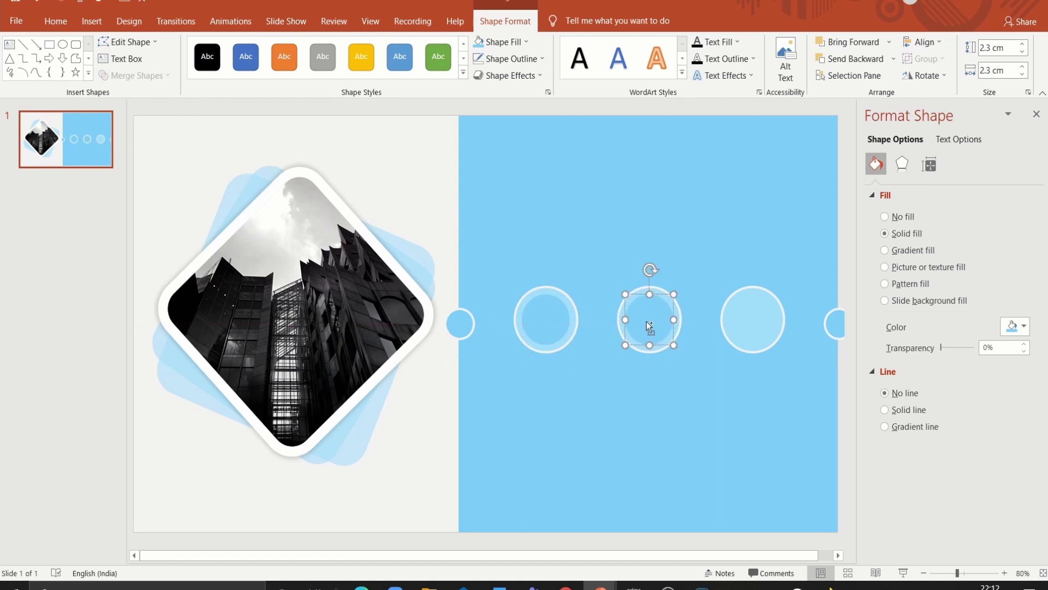
key(ctrl+d)
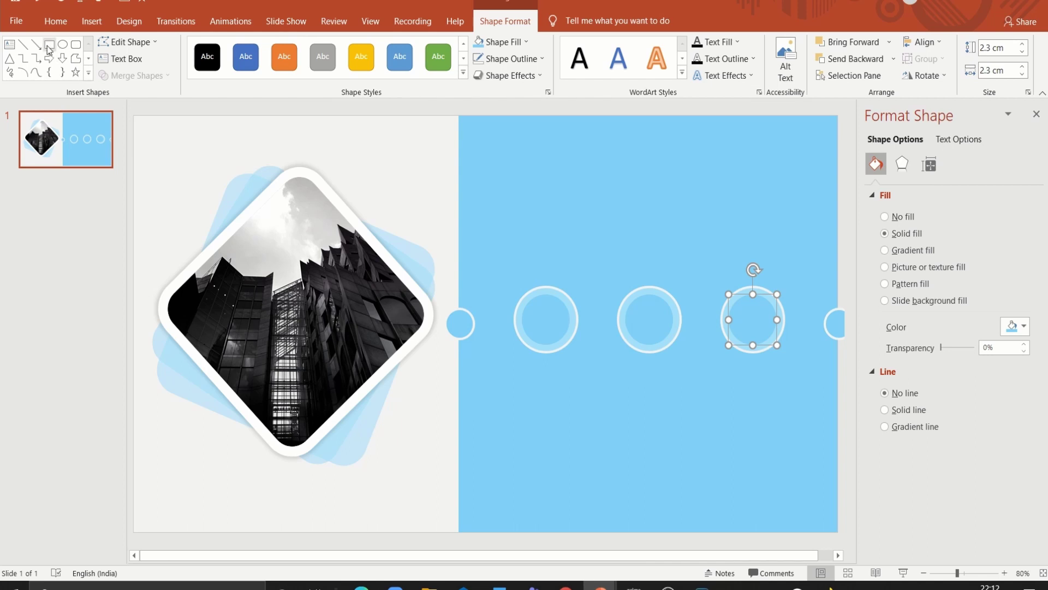
Draw a thin white-filled bar linking the left small circle to the first ring
click(49, 44)
drag(473, 321, 511, 323)
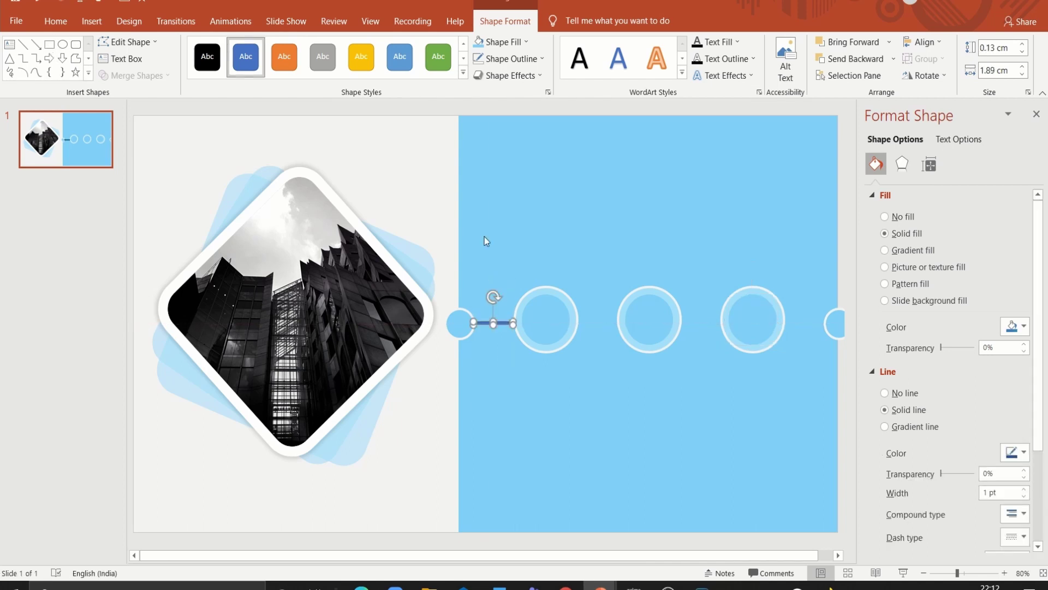
click(502, 47)
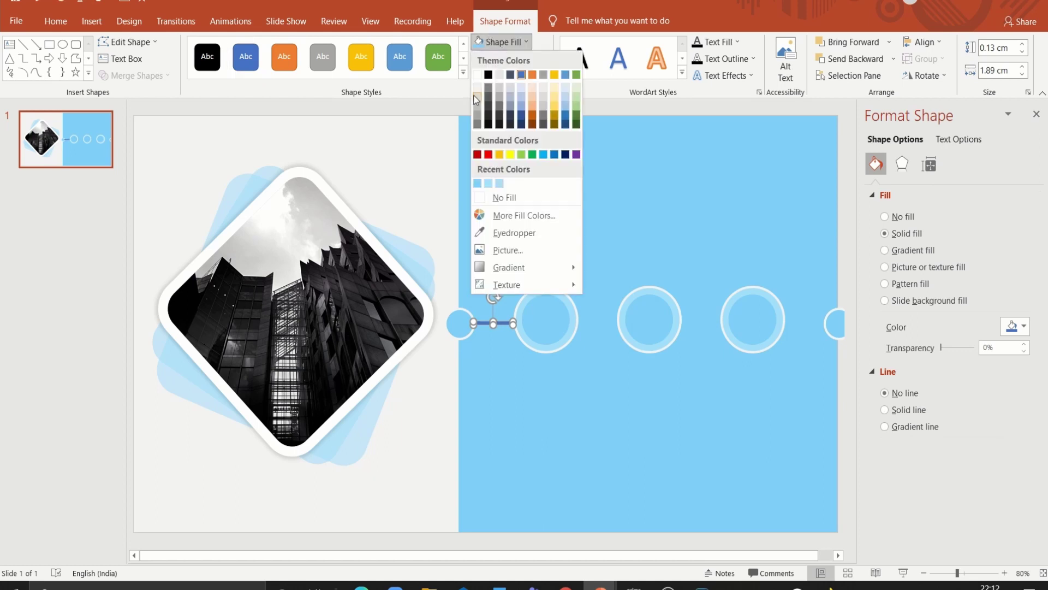
click(491, 197)
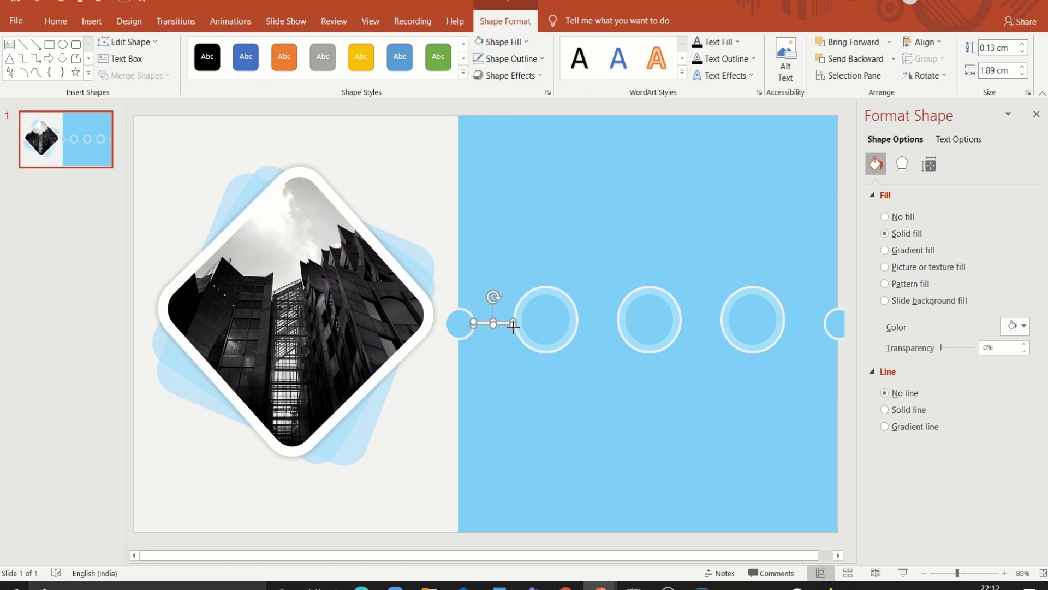
drag(514, 326, 513, 326)
click(503, 311)
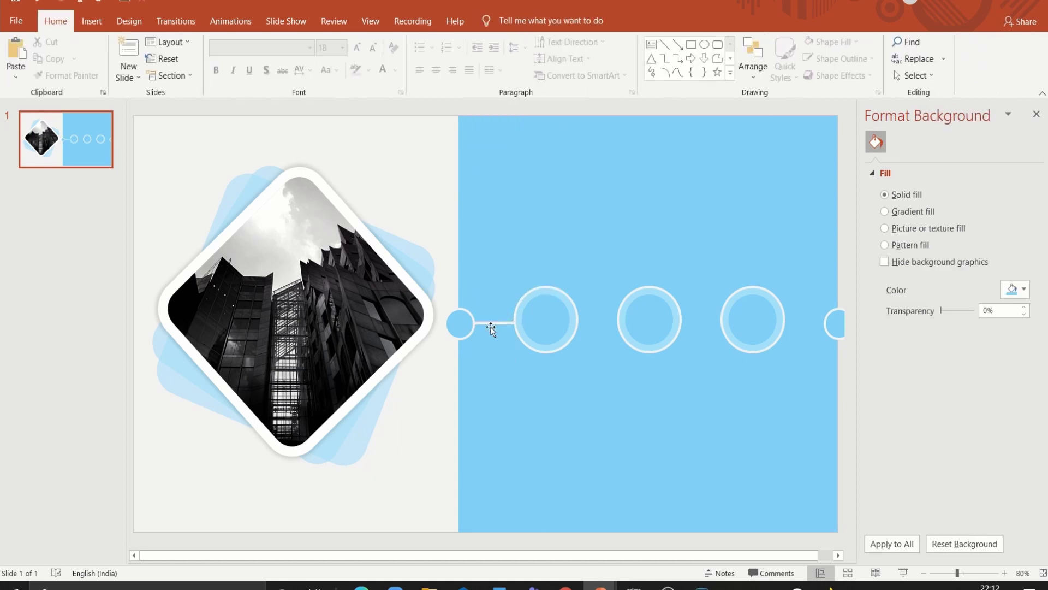
Copy the connector bar between each remaining pair of circles to complete the line
click(491, 326)
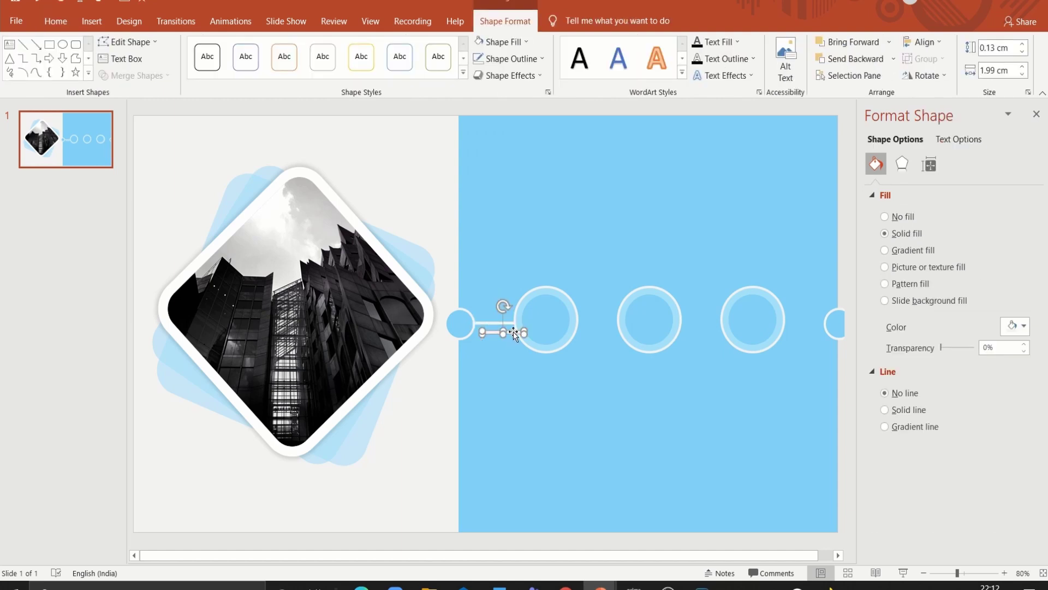
drag(513, 332, 612, 328)
click(697, 379)
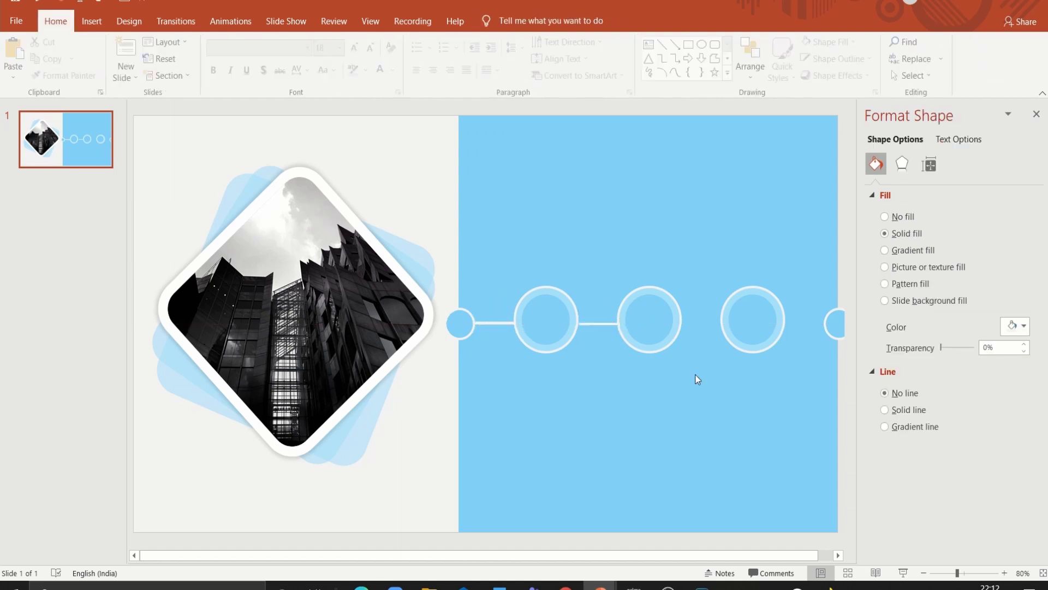
click(599, 325)
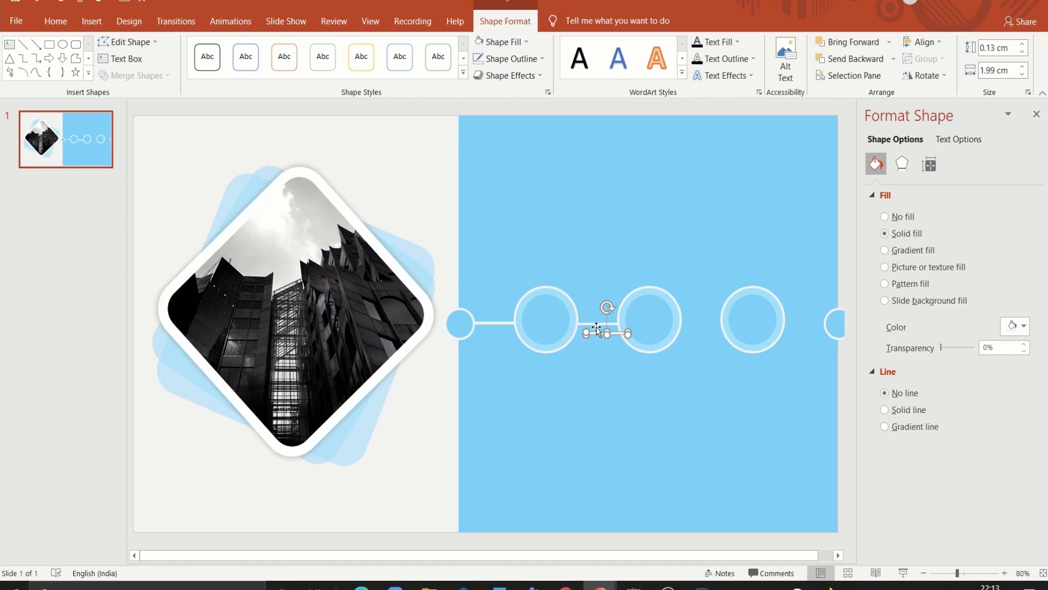
drag(599, 334, 695, 325)
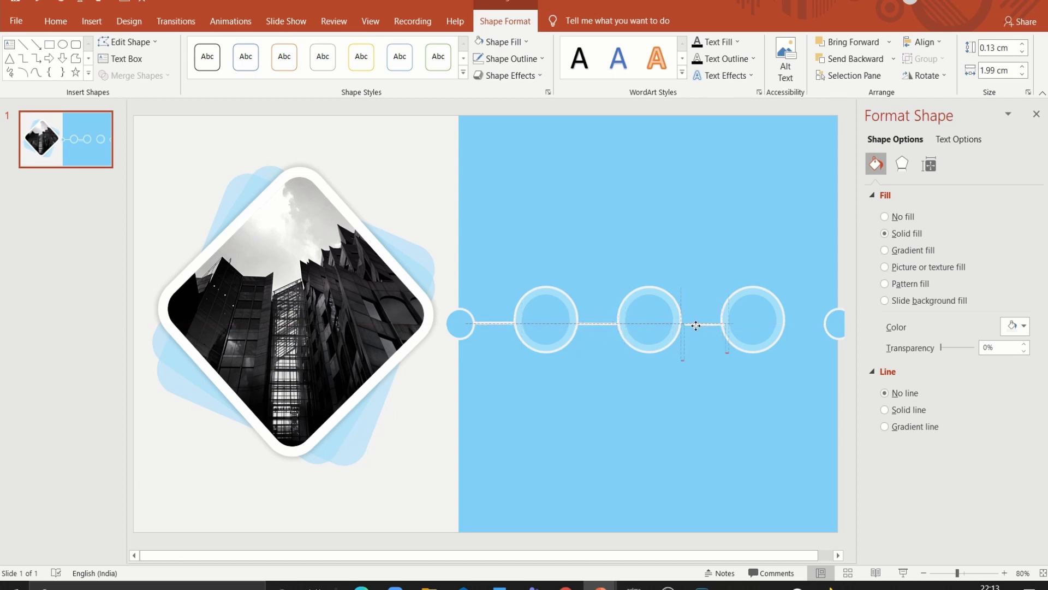
mouse_move(694, 326)
mouse_down()
mouse_move(800, 329)
mouse_move(792, 324)
mouse_up()
click(696, 331)
key(ctrl+d)
click(804, 391)
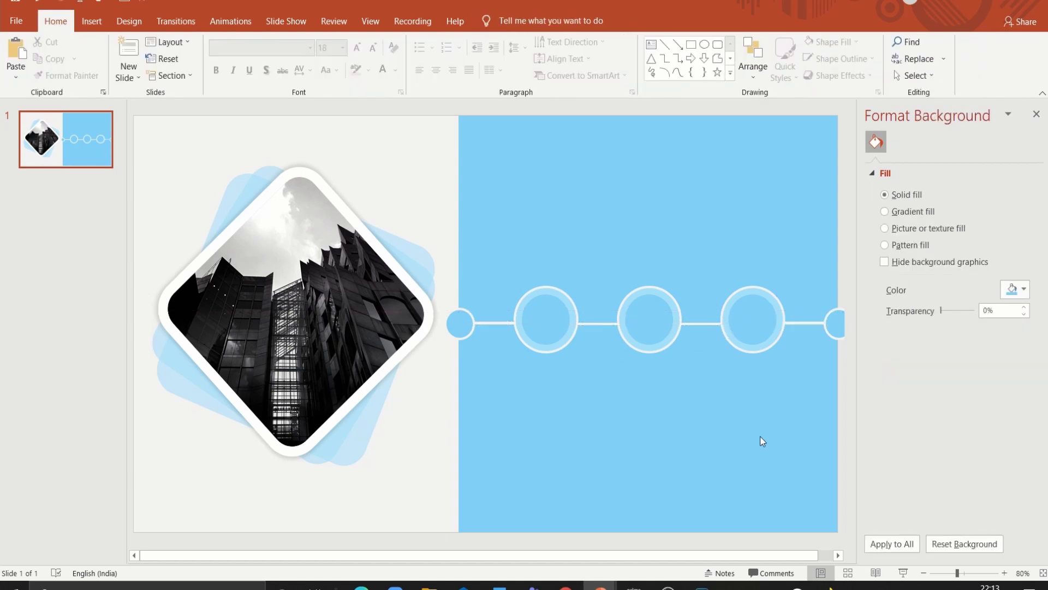
Add a 'TITLE HERE' text box above the first ring in Bebas 20 pt, narrowed to wrap
click(1036, 109)
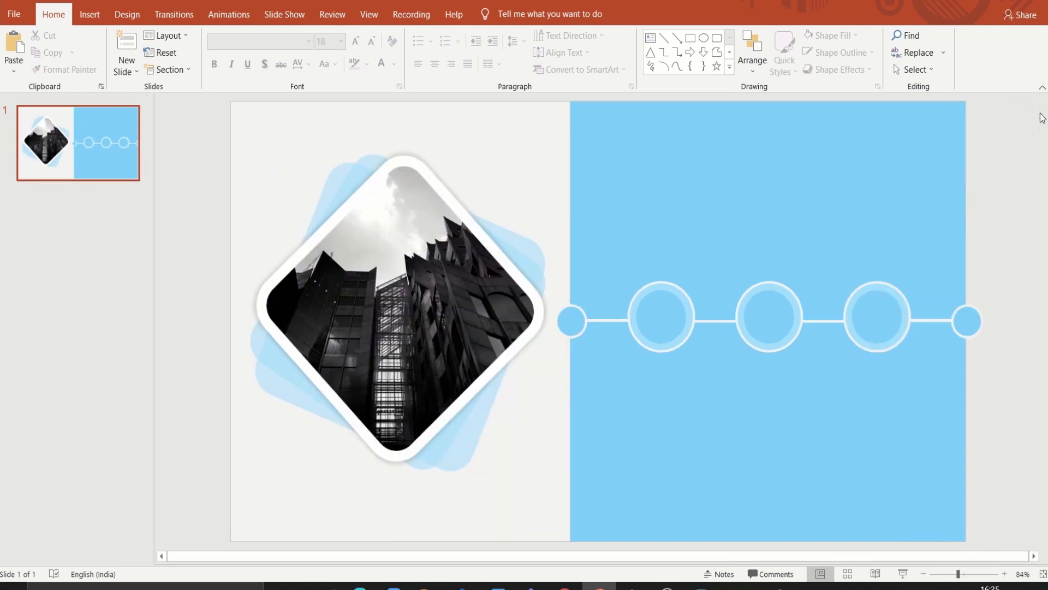
click(650, 37)
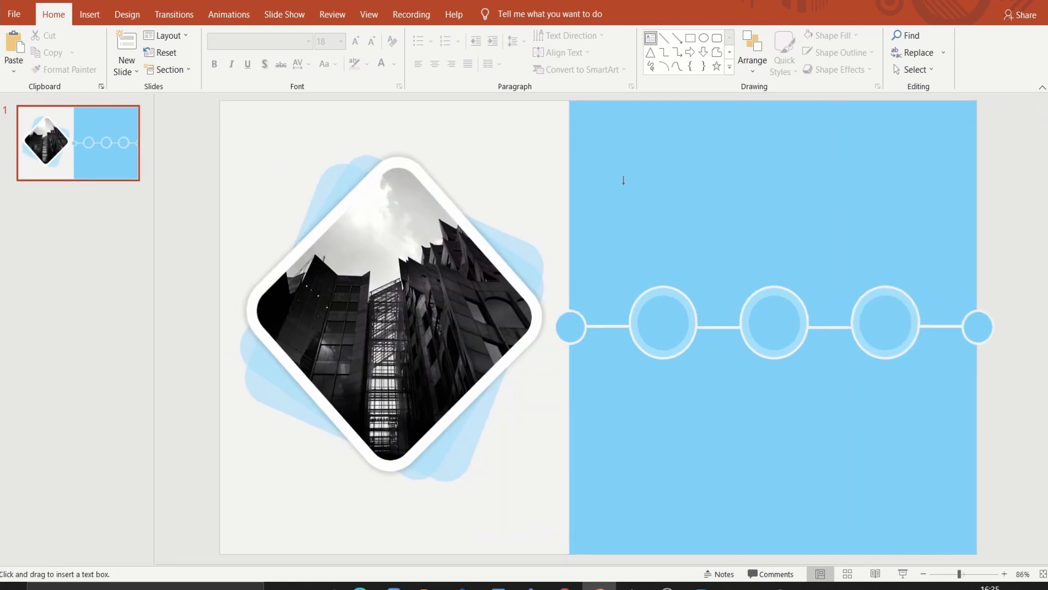
drag(624, 181, 716, 213)
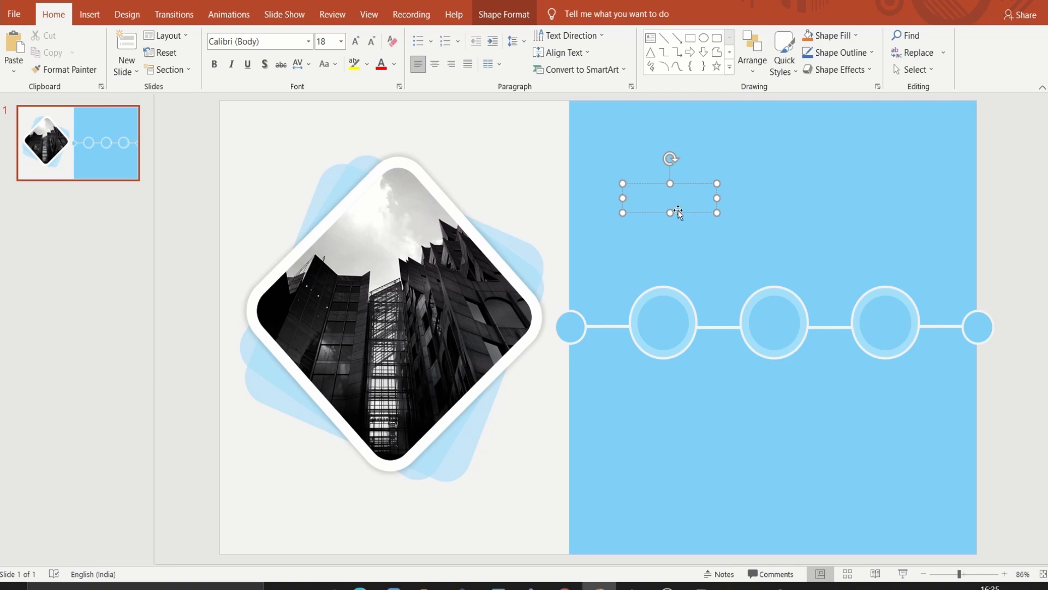
text(TITLE HERE)
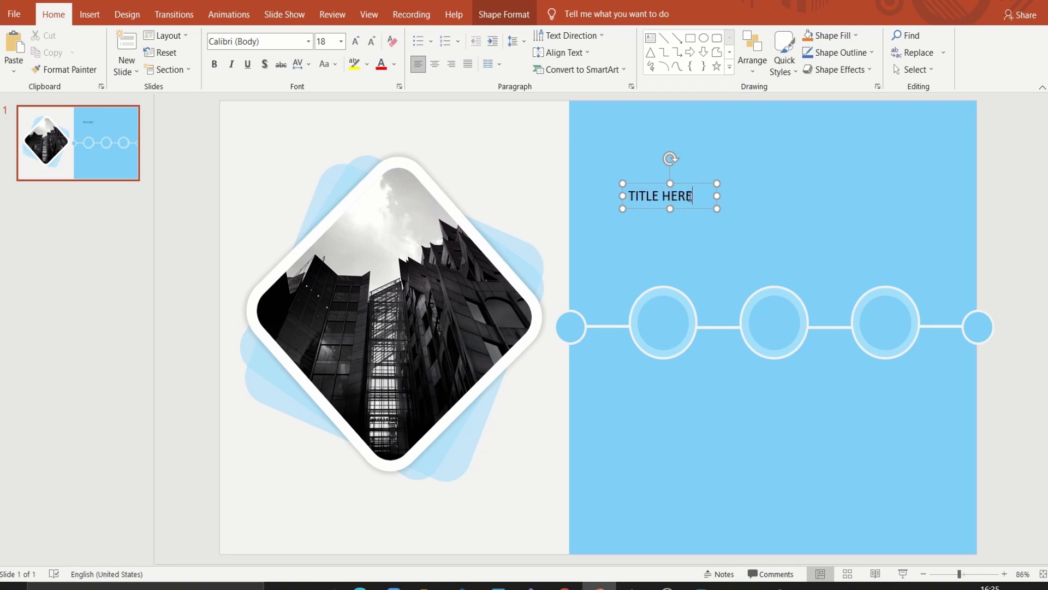
key(ctrl+a)
click(256, 41)
text(Beb)
key(Return)
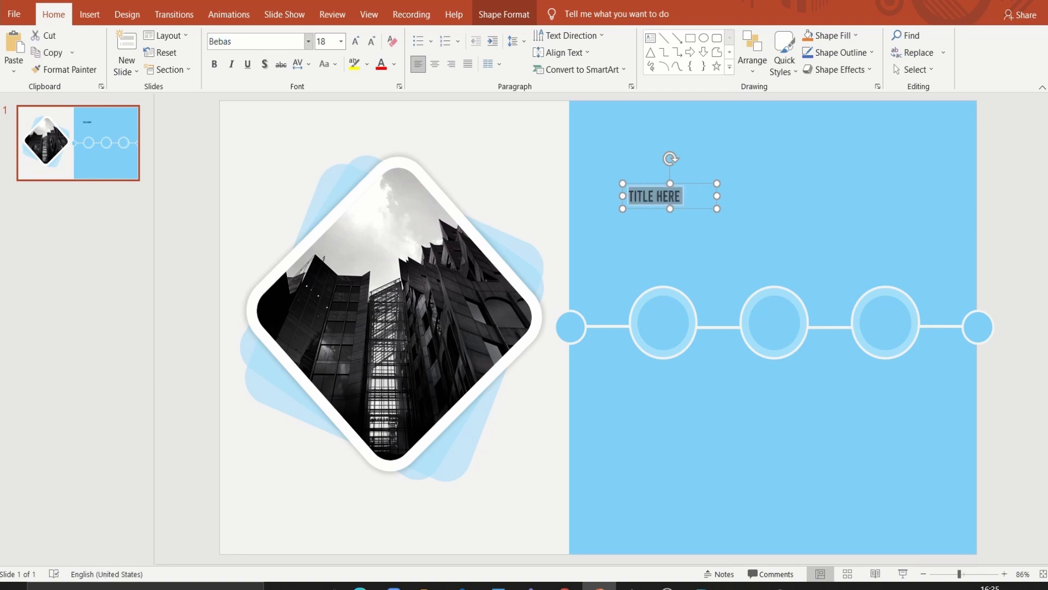
click(355, 41)
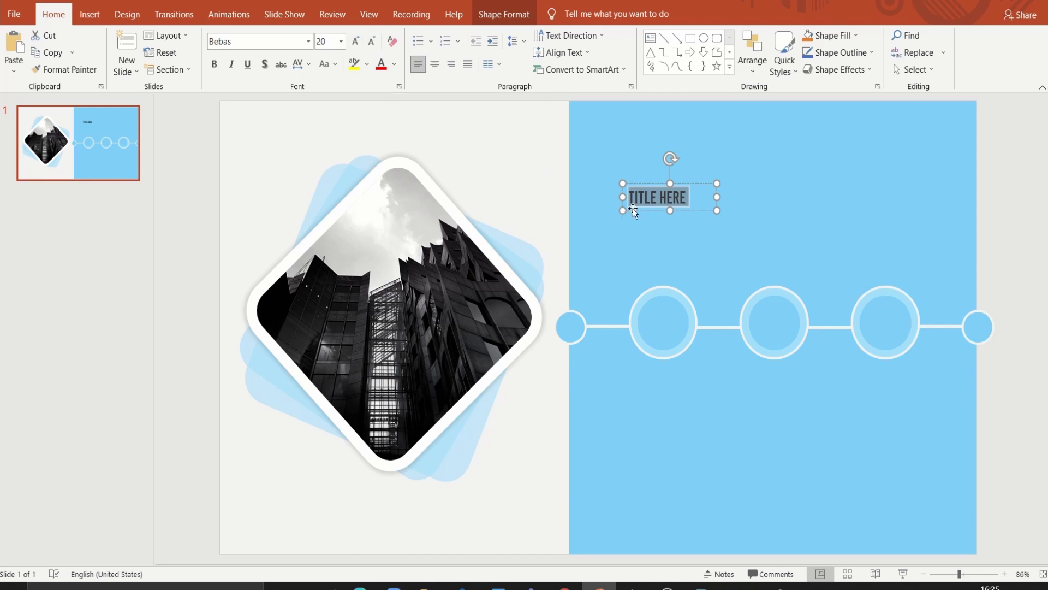
drag(717, 197, 704, 196)
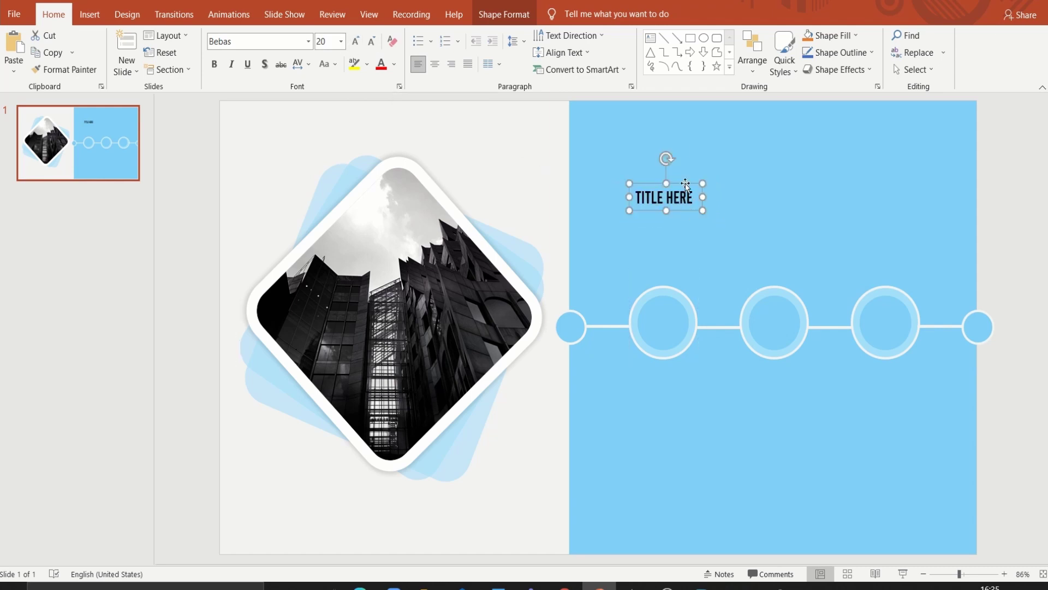
click(650, 39)
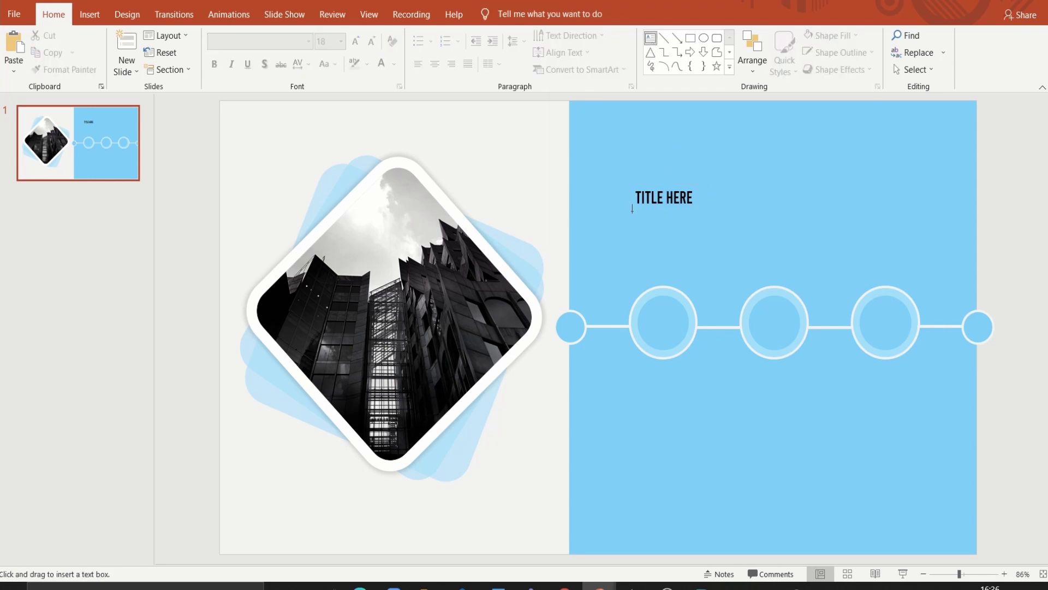
Insert one paragraph of Lorem ipsum text with =lorem() in a box below the title
drag(620, 209, 886, 282)
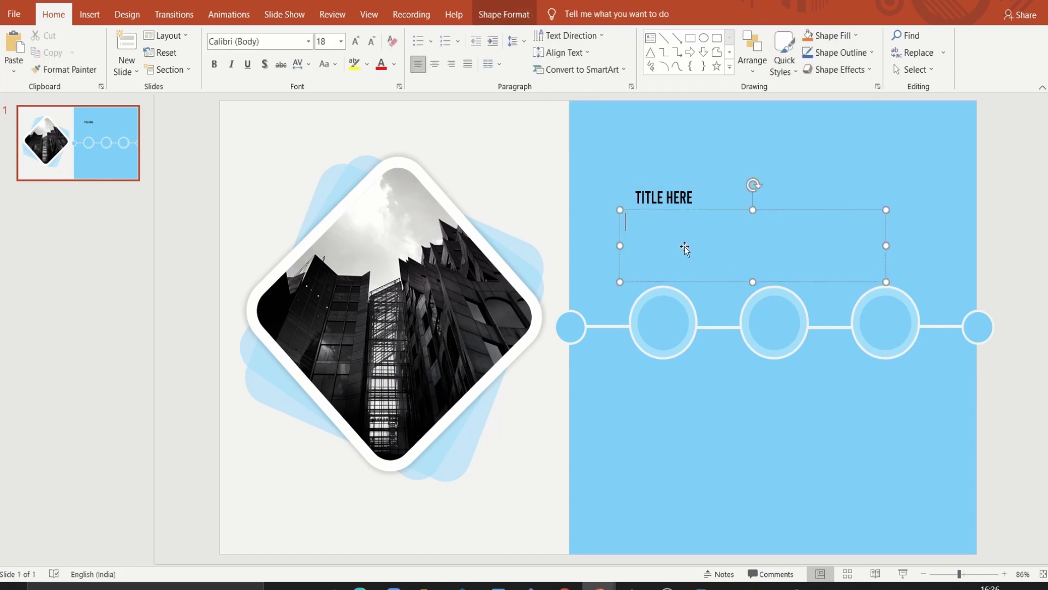
text(=lore)
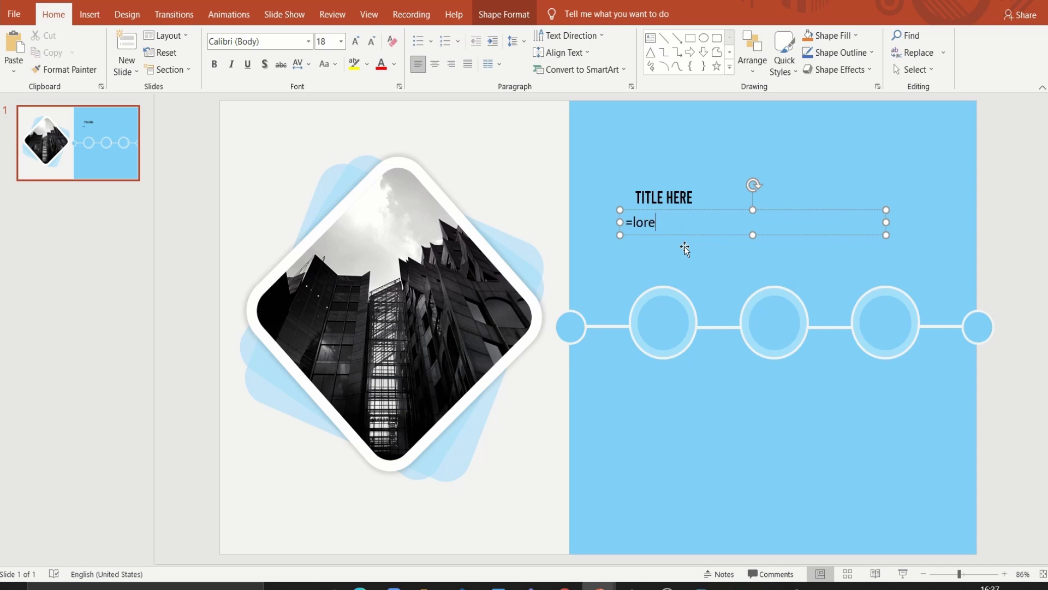
text(m())
key(Return)
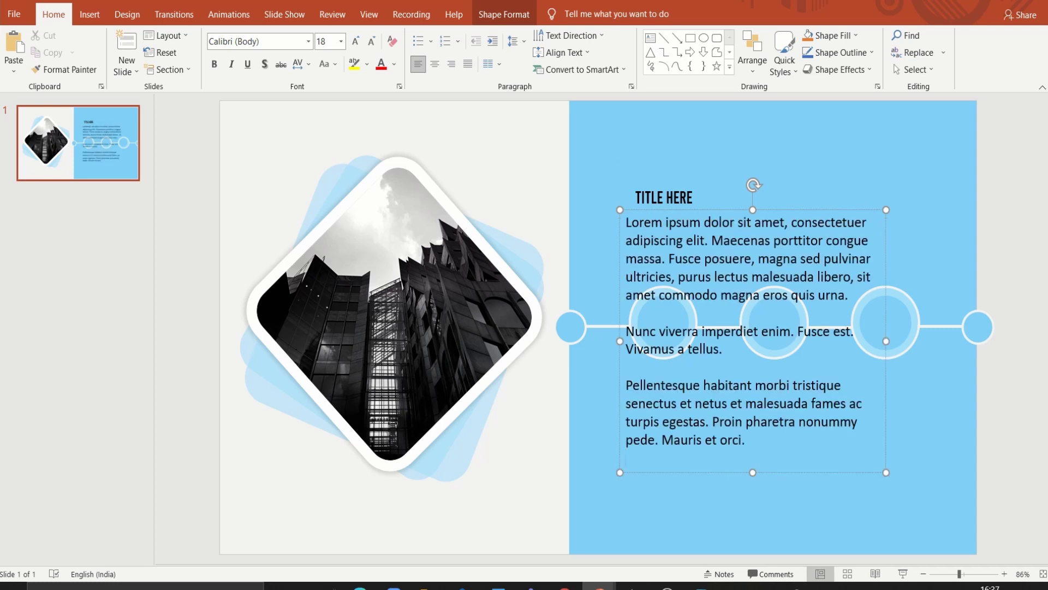
key(ctrl+shift+Up)
key(ctrl+shift+Up)
key(BackSpace)
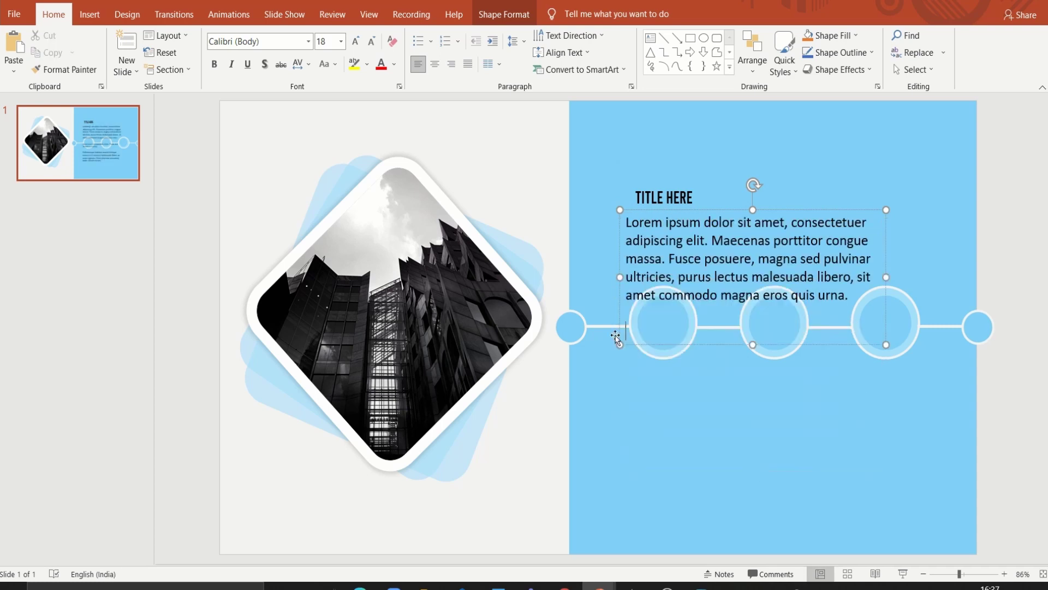
Format the Lorem ipsum text as bold, white, 14 pt
drag(850, 309, 421, 154)
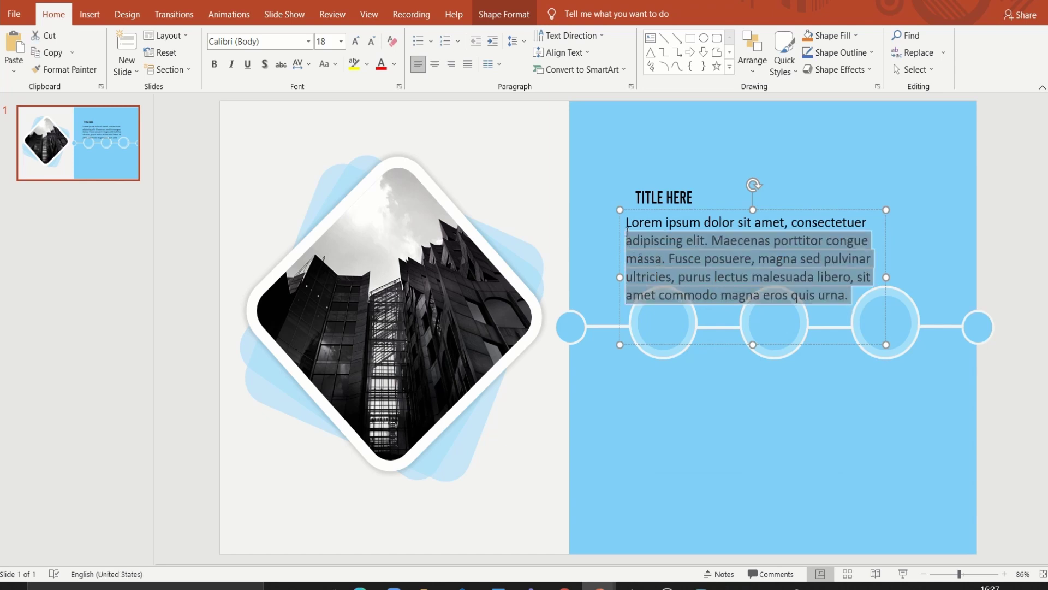
click(370, 37)
click(370, 37)
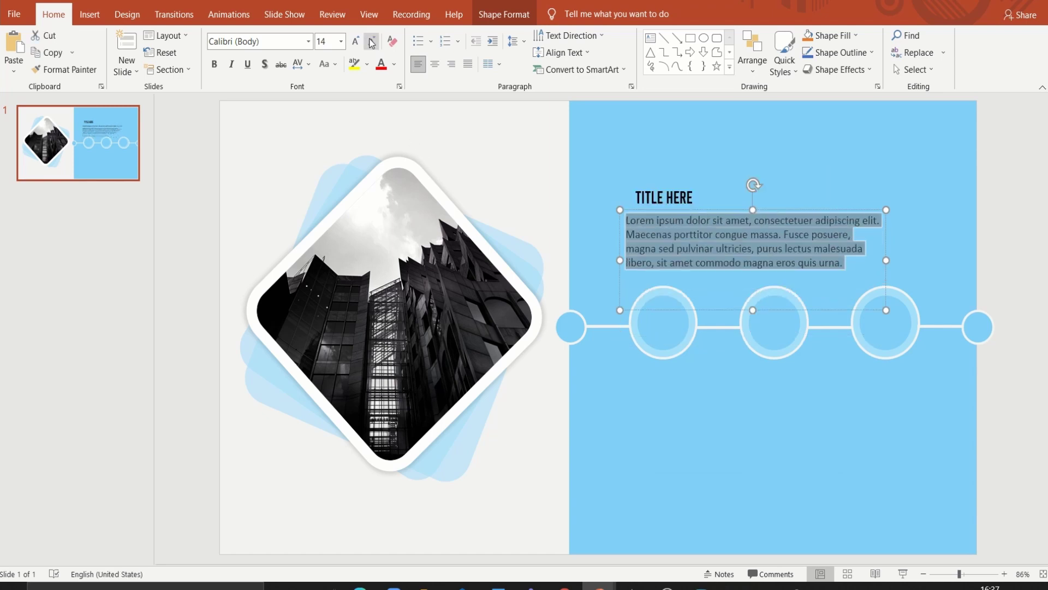
click(215, 65)
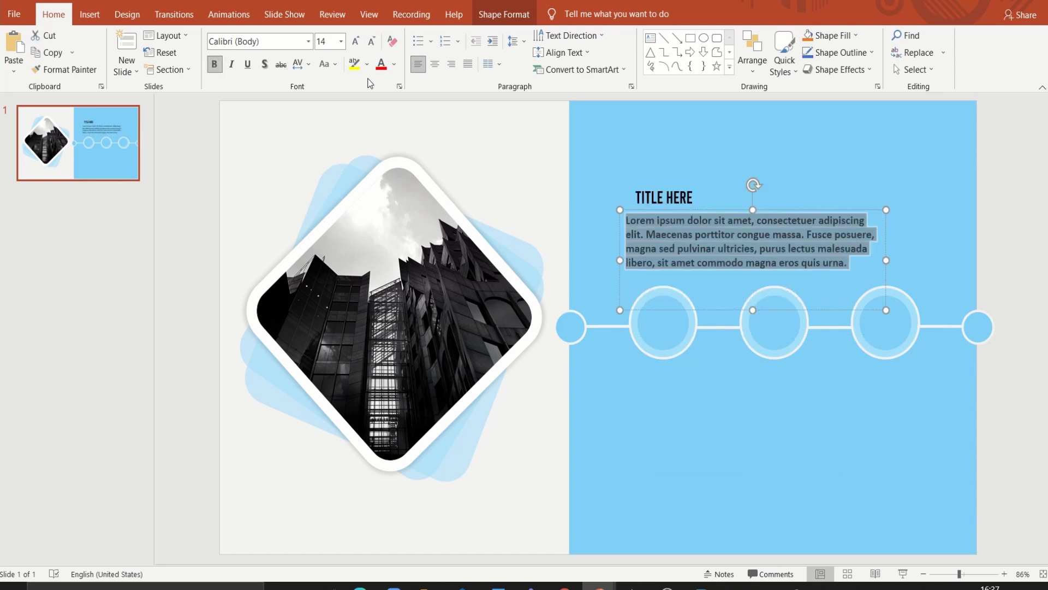
click(394, 64)
click(381, 109)
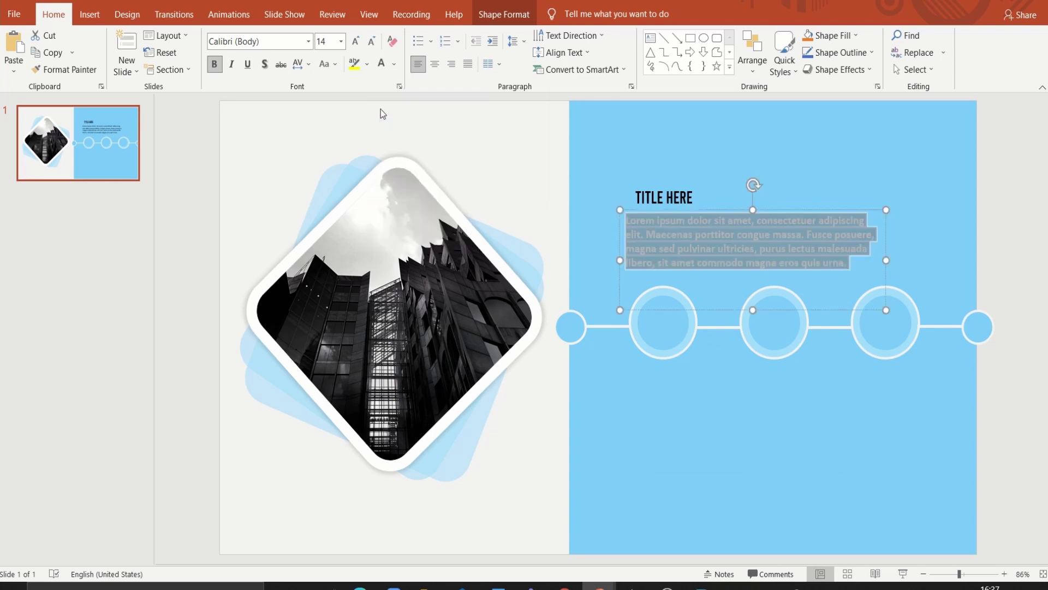
Narrow the paragraph box, cut the text after 'magna', and nudge it left
mouse_move(886, 260)
mouse_down()
mouse_move(769, 257)
mouse_move(657, 319)
mouse_up()
key(Delete)
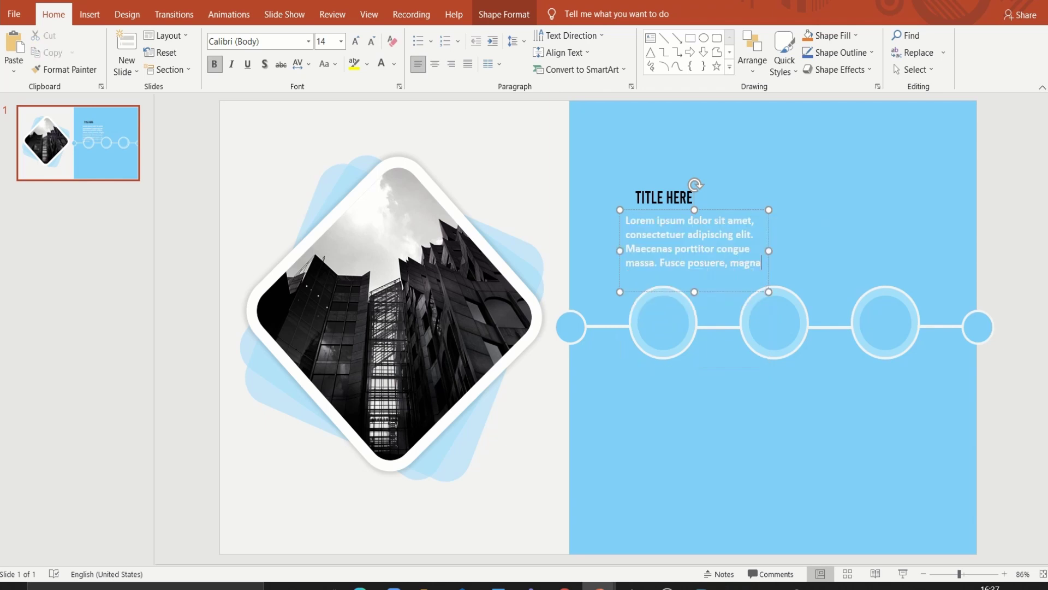
click(603, 197)
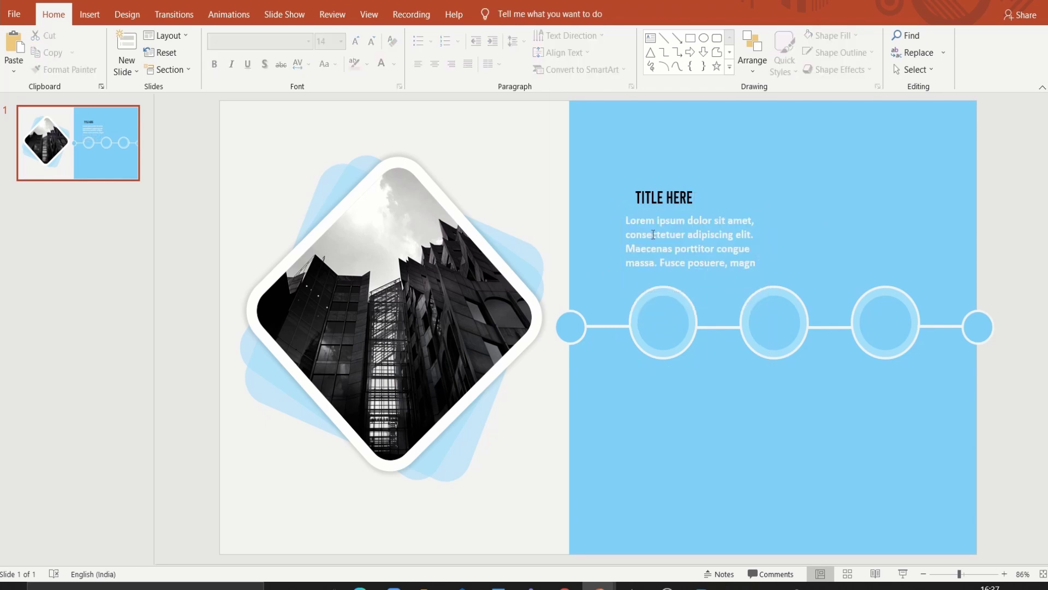
drag(661, 292, 649, 290)
Duplicate the title-and-paragraph block above the third ring and below the second ring
click(740, 263)
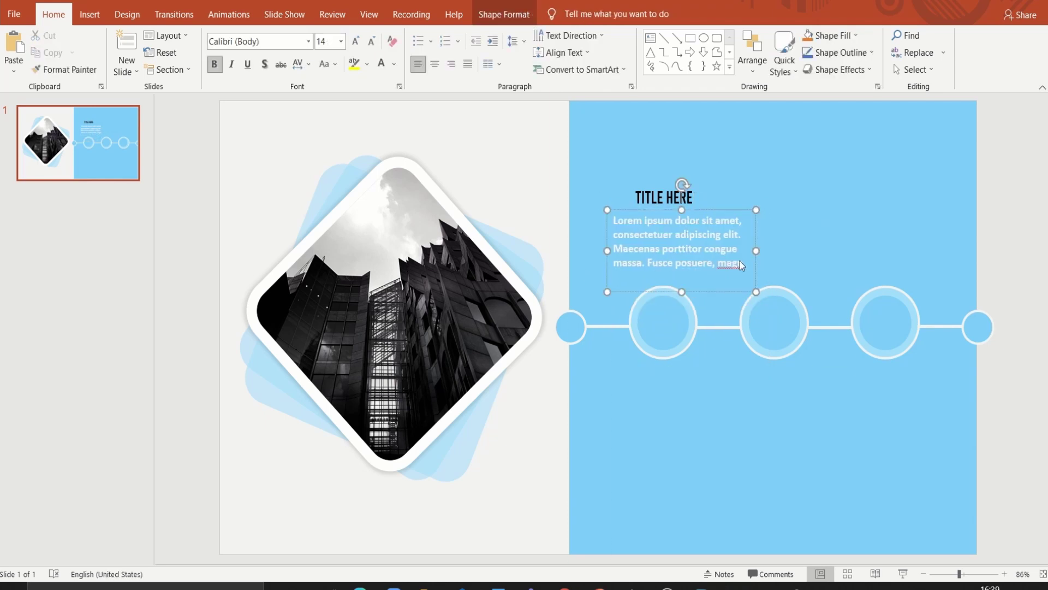
drag(730, 291, 715, 291)
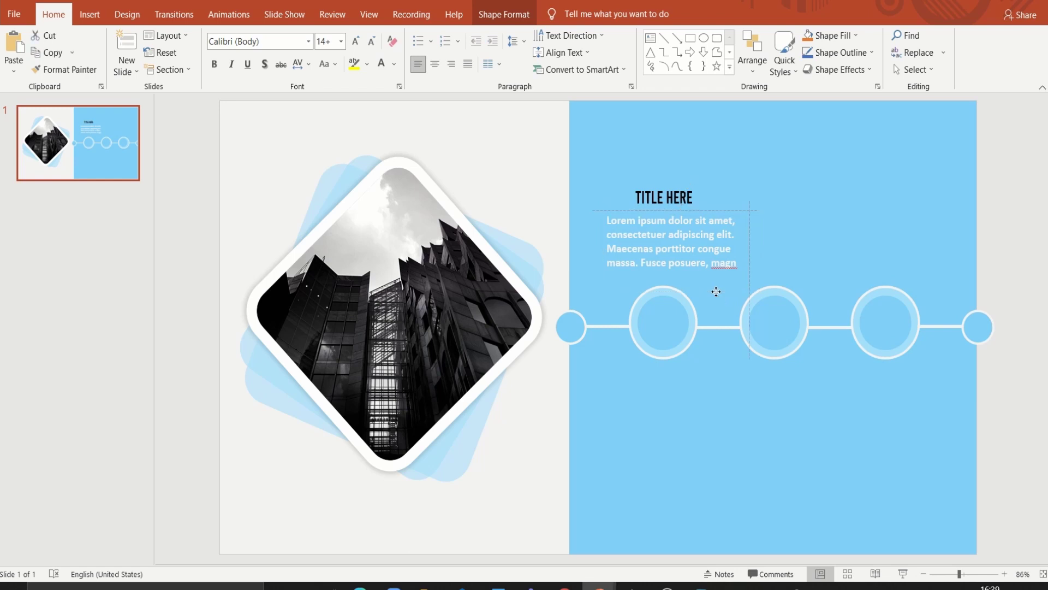
mouse_move(577, 146)
mouse_down()
mouse_move(778, 311)
mouse_move(744, 295)
mouse_move(932, 290)
mouse_up()
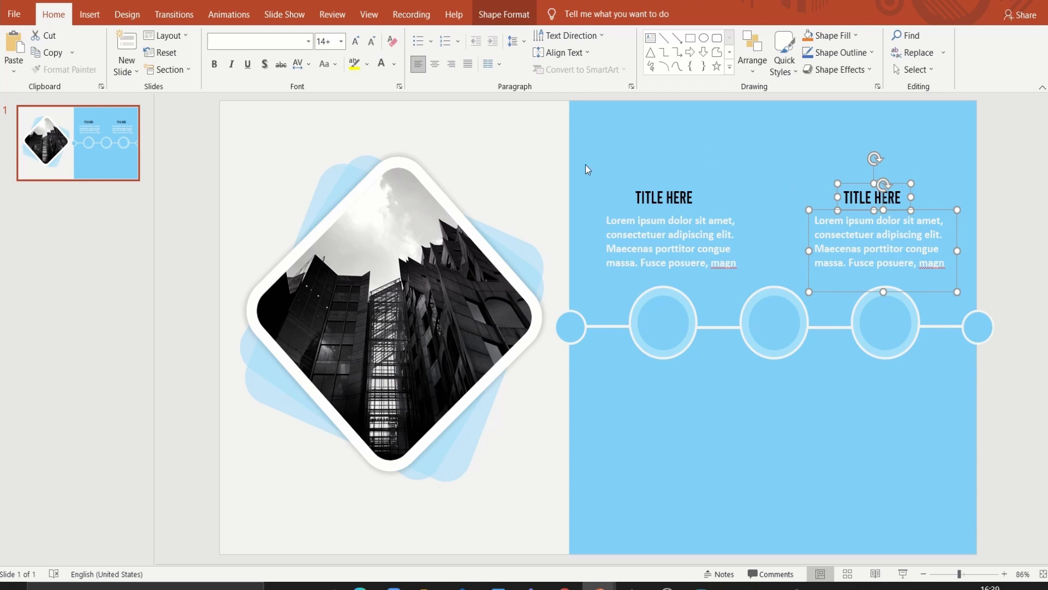
drag(584, 163, 787, 288)
mouse_move(582, 151)
mouse_down()
mouse_move(764, 294)
mouse_move(765, 385)
mouse_move(824, 475)
mouse_up()
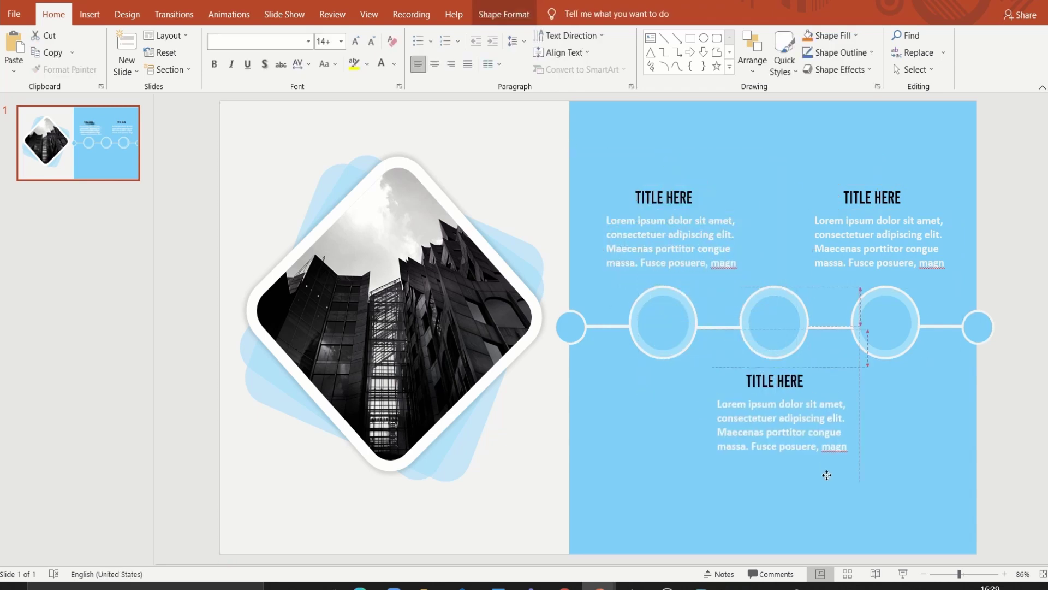
click(449, 240)
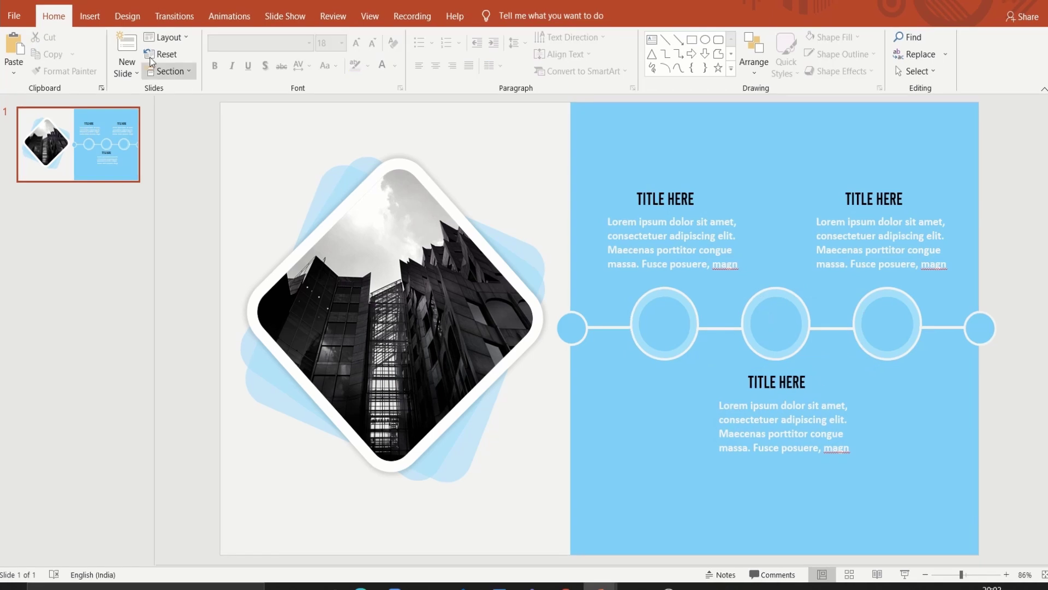
Insert the hourglass, database and gear icons from the Icons library
click(90, 16)
click(242, 60)
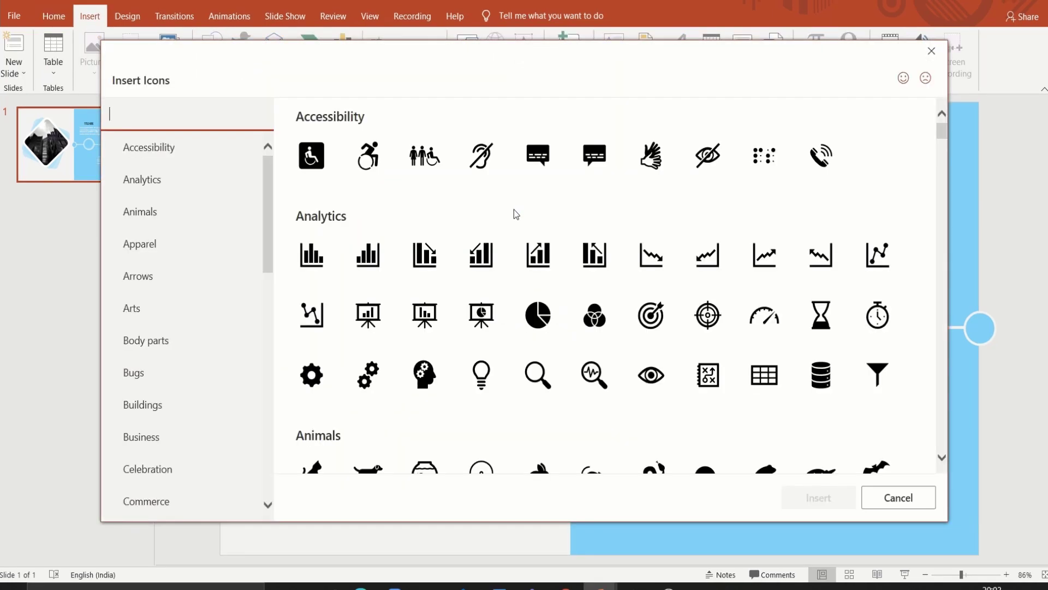
click(821, 317)
click(822, 382)
click(311, 375)
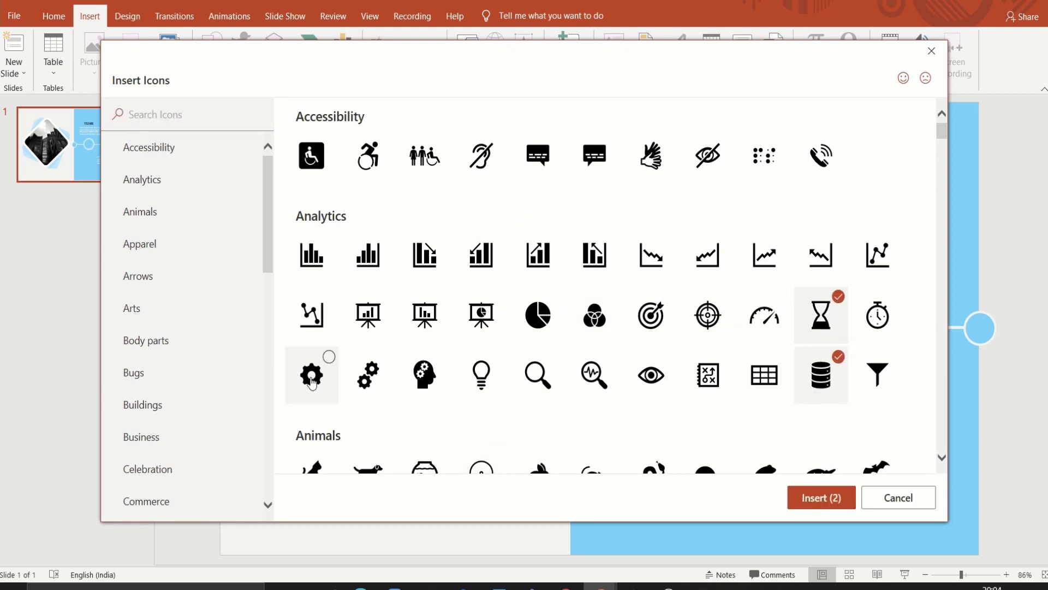
click(807, 489)
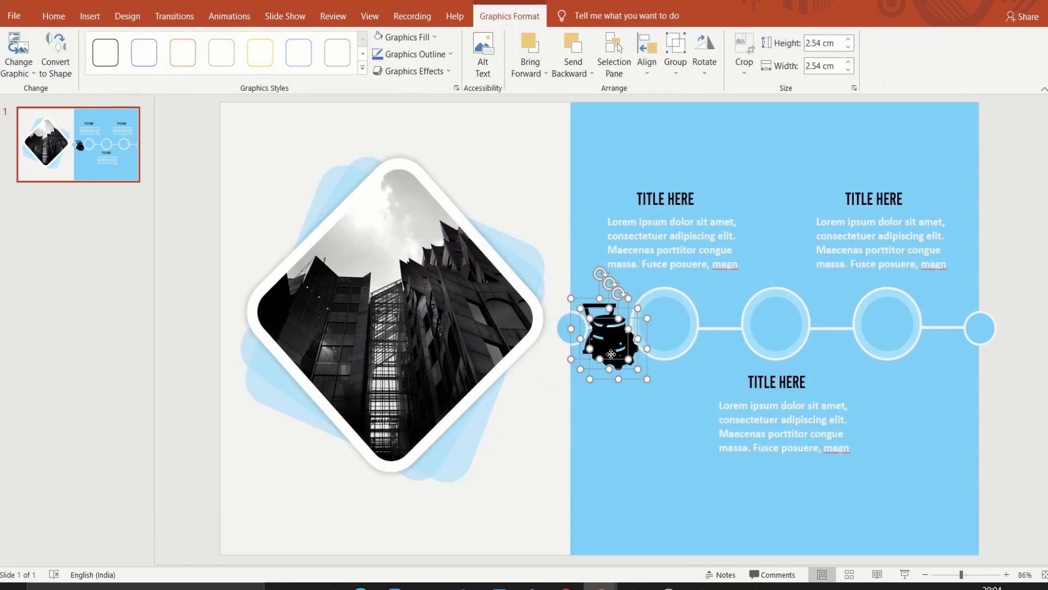
Shrink the icons to 1.51 cm and centre hourglass, database and gear in the three rings
mouse_move(610, 360)
mouse_down()
mouse_move(638, 447)
mouse_move(701, 390)
mouse_move(901, 345)
mouse_move(888, 324)
mouse_up()
click(666, 468)
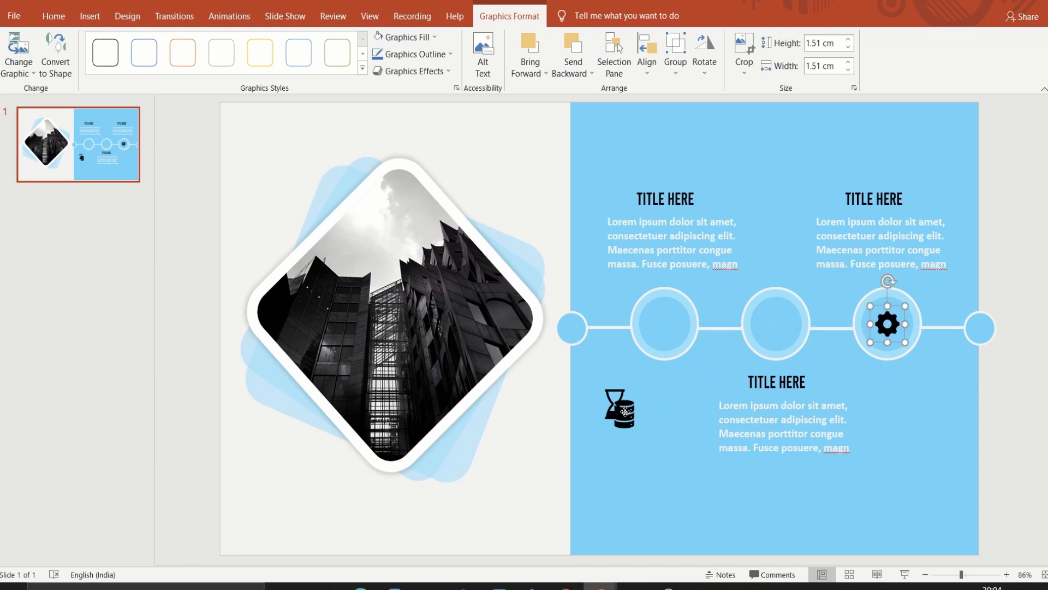
drag(625, 413, 776, 321)
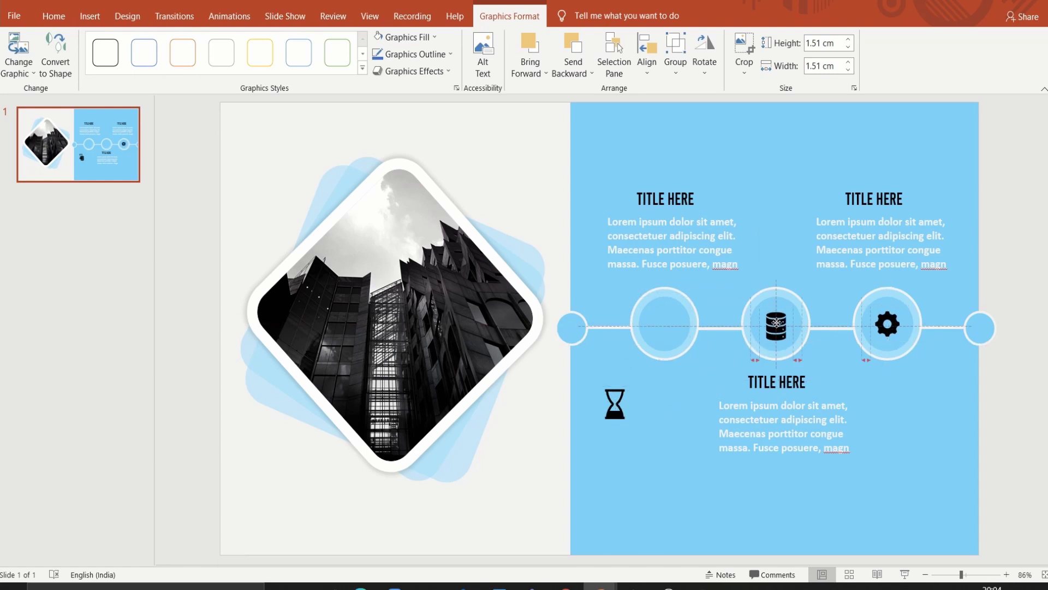
drag(777, 321, 775, 324)
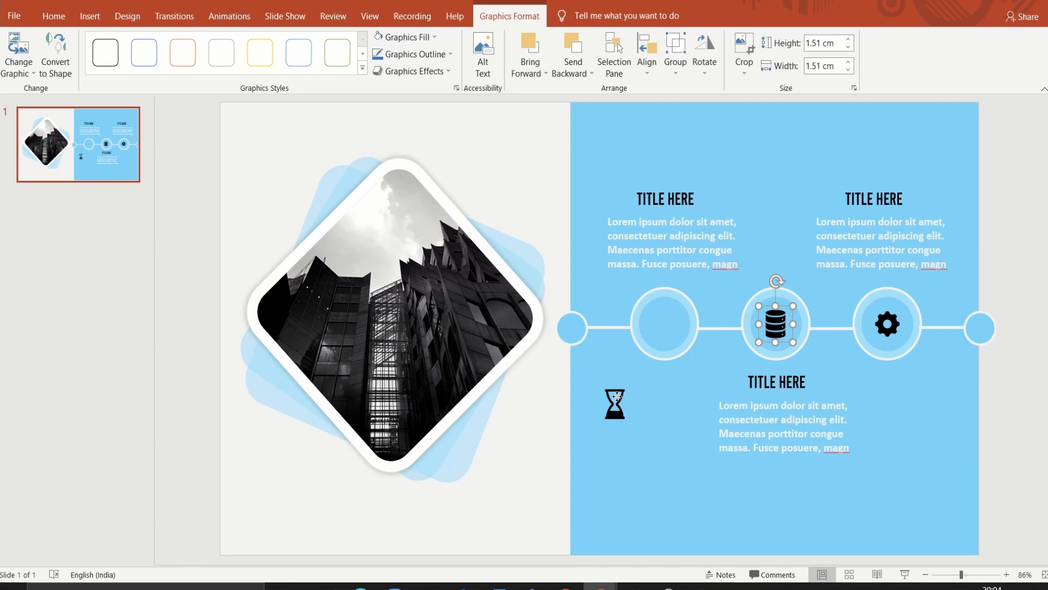
drag(618, 396, 667, 321)
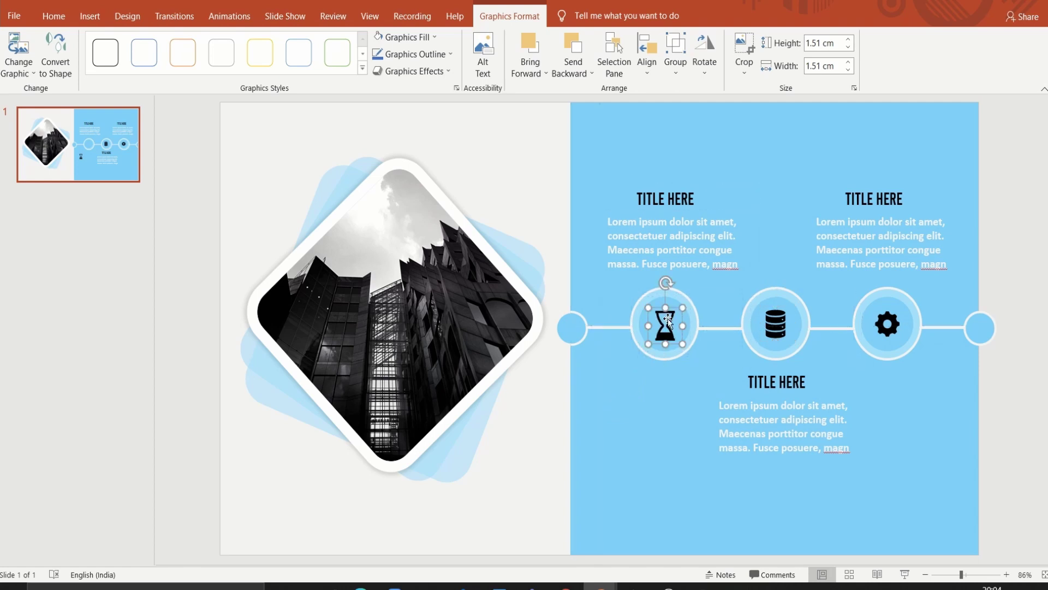
shift+click(772, 324)
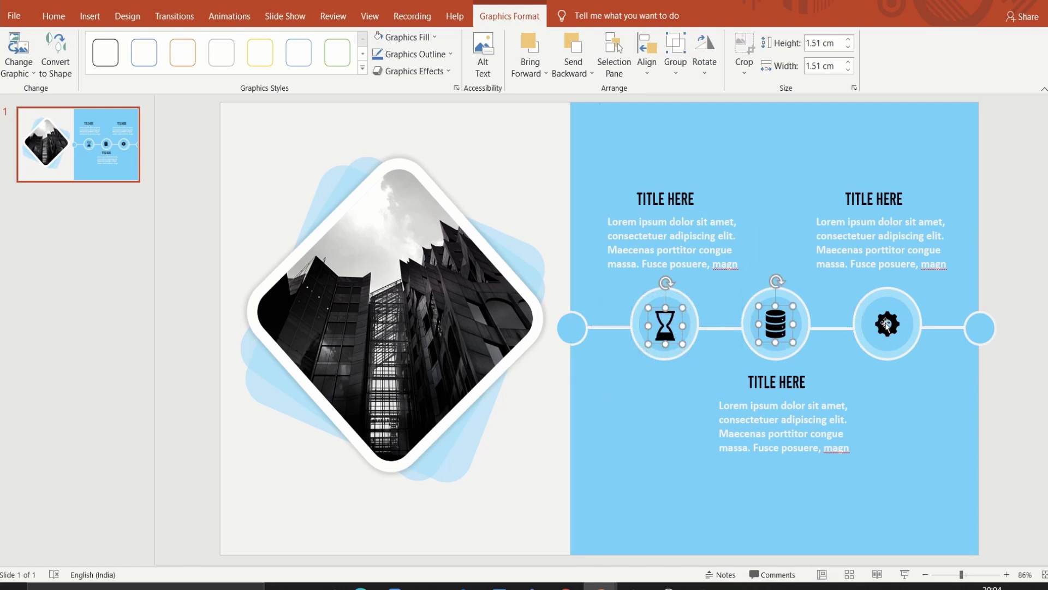
shift+click(886, 324)
Recolour the three icons white and group the hourglass with its ring
click(424, 43)
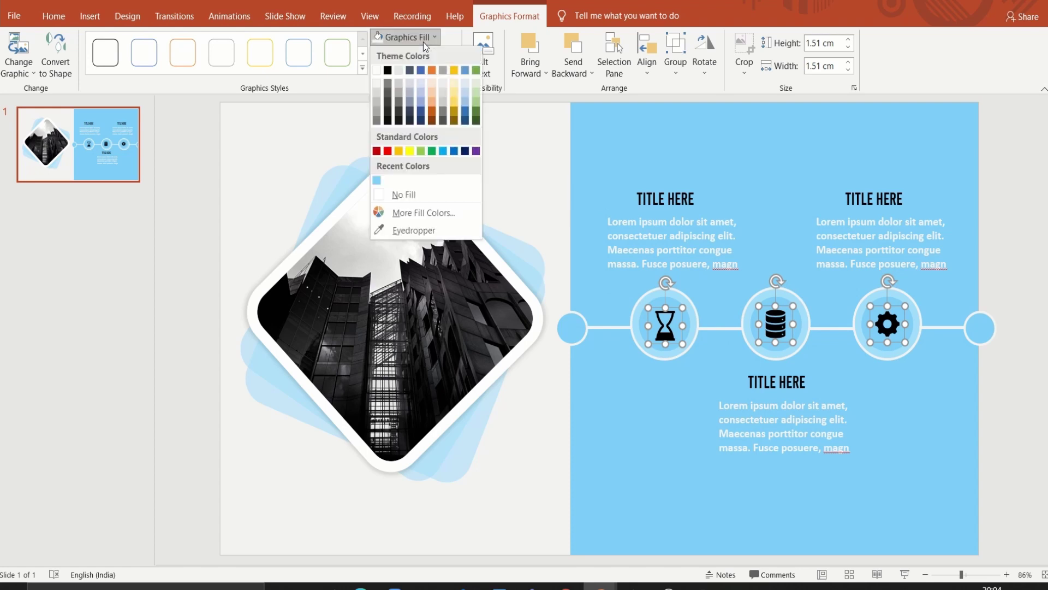
click(378, 79)
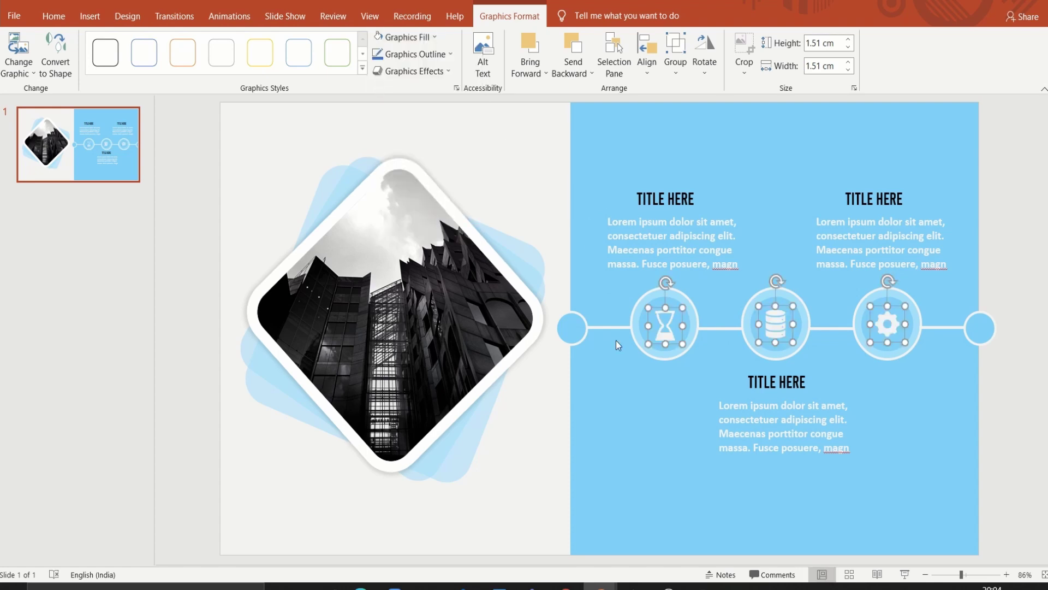
click(632, 391)
drag(692, 379, 637, 293)
right_click(657, 316)
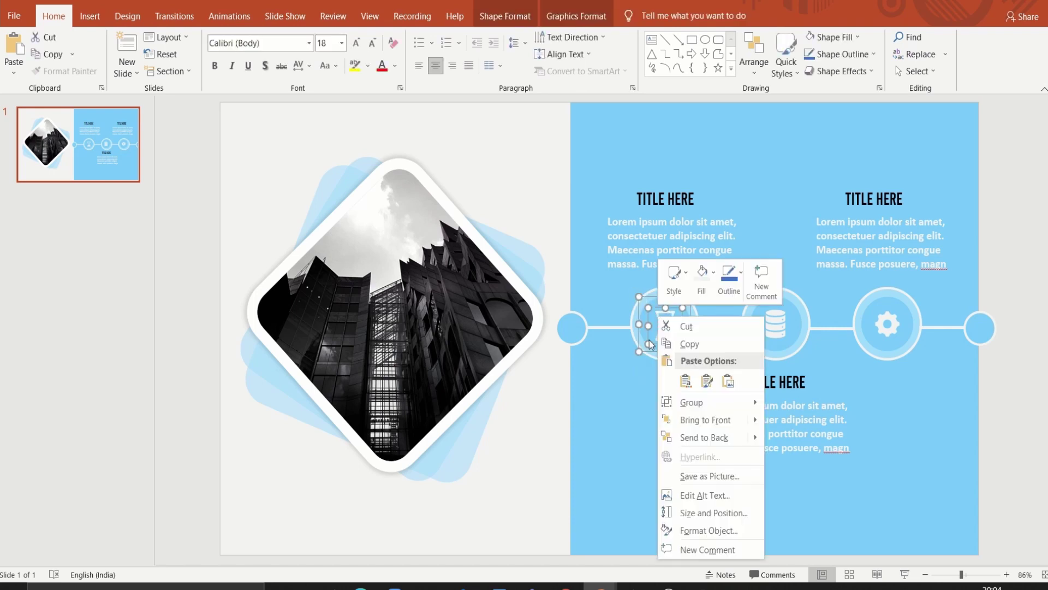
click(787, 396)
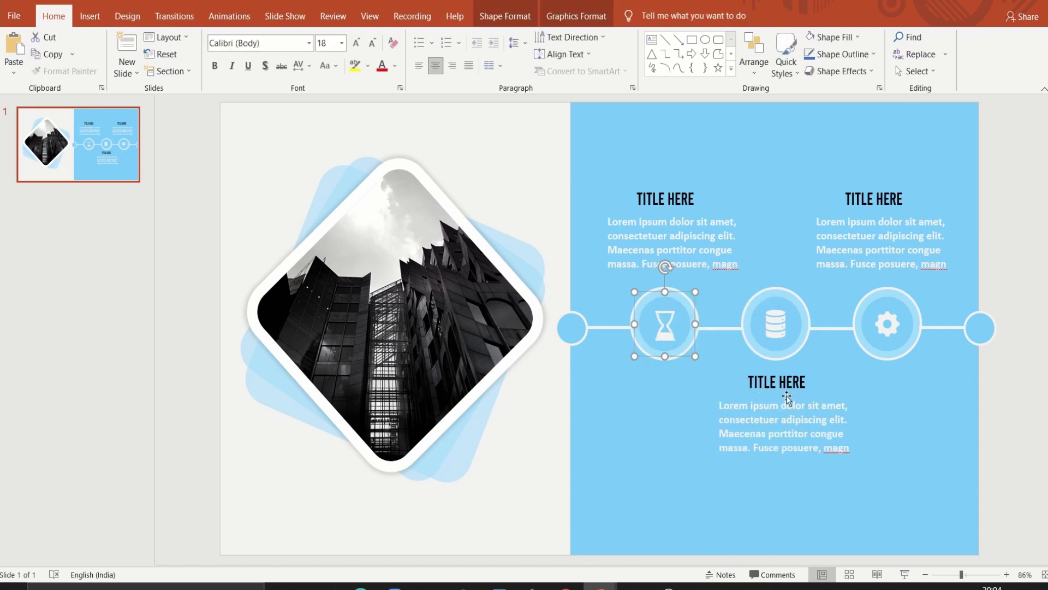
click(731, 292)
Group the database icon and the gear icon each with its own ring
drag(732, 299, 821, 368)
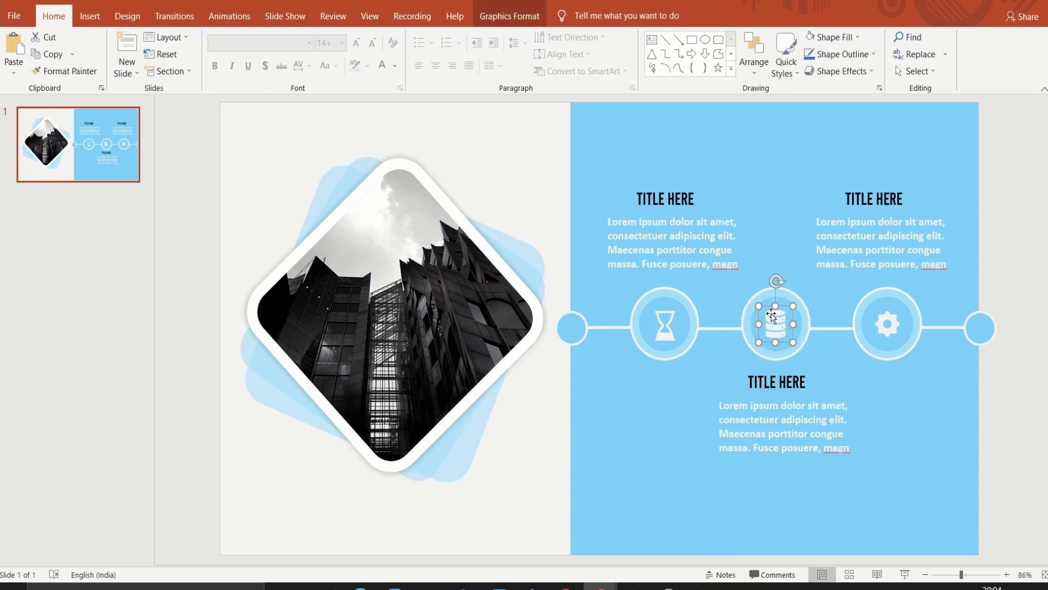
shift+click(753, 316)
right_click(773, 319)
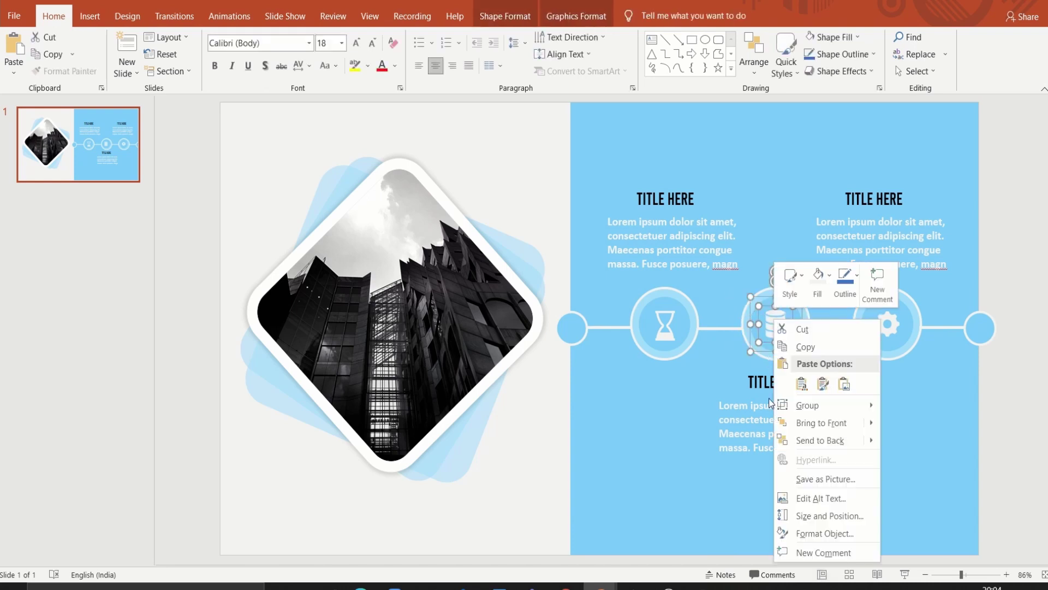
click(923, 406)
right_click(924, 384)
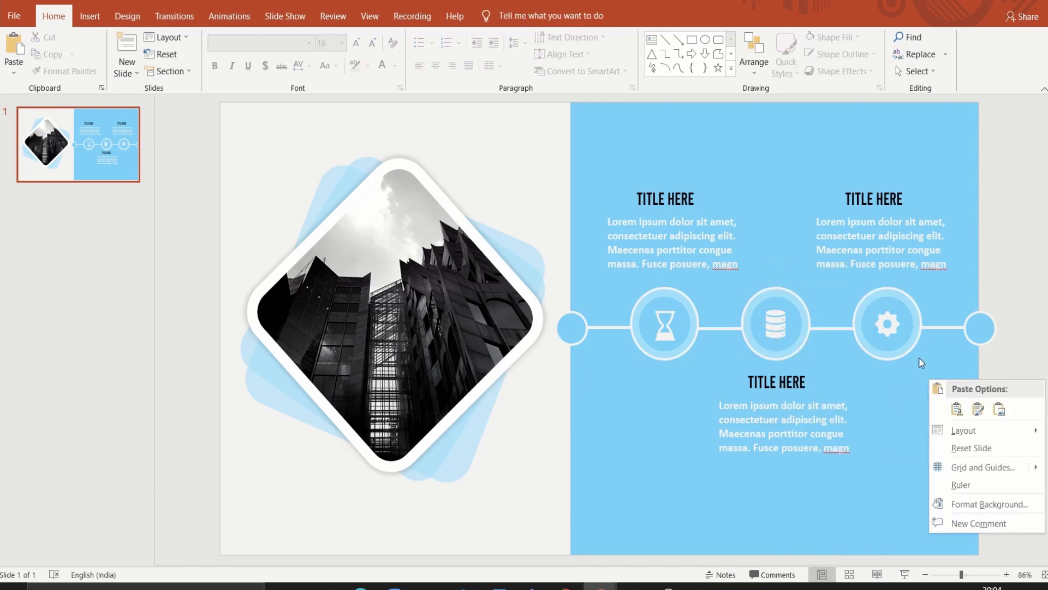
click(915, 386)
drag(900, 342, 856, 294)
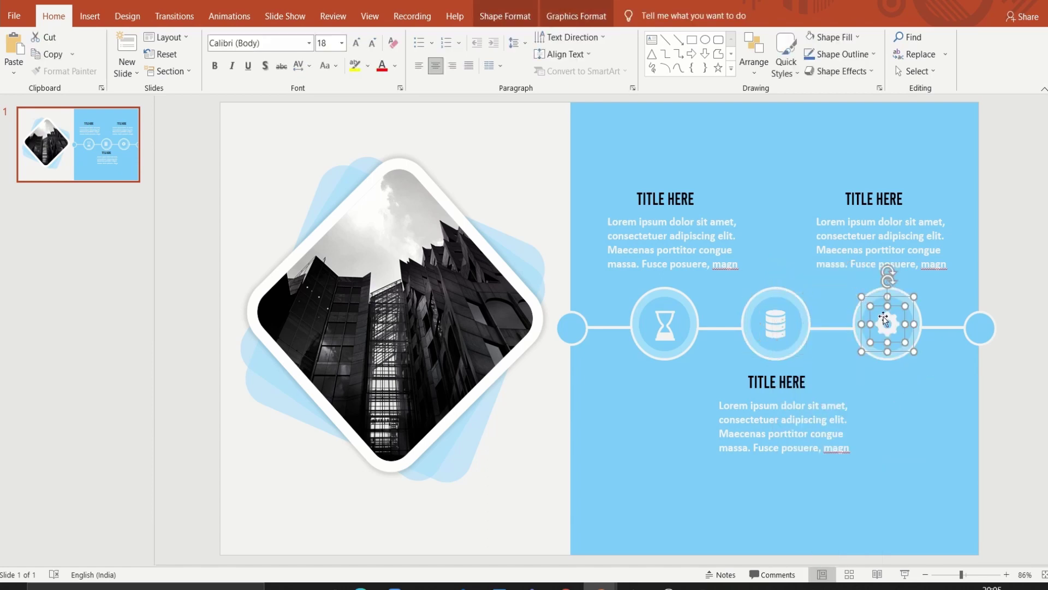
right_click(883, 316)
mouse_move(917, 402)
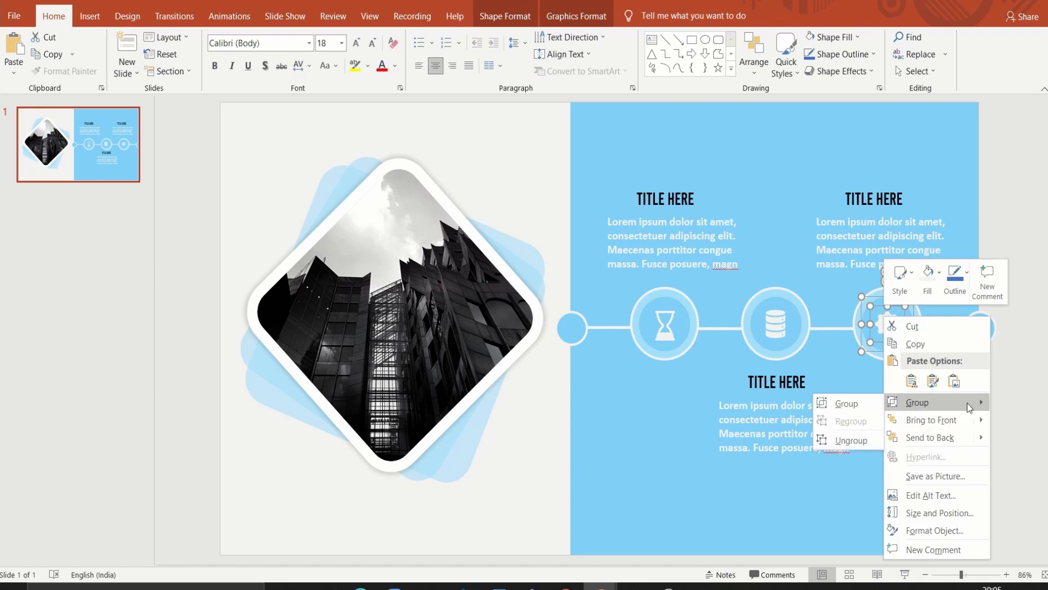
click(870, 407)
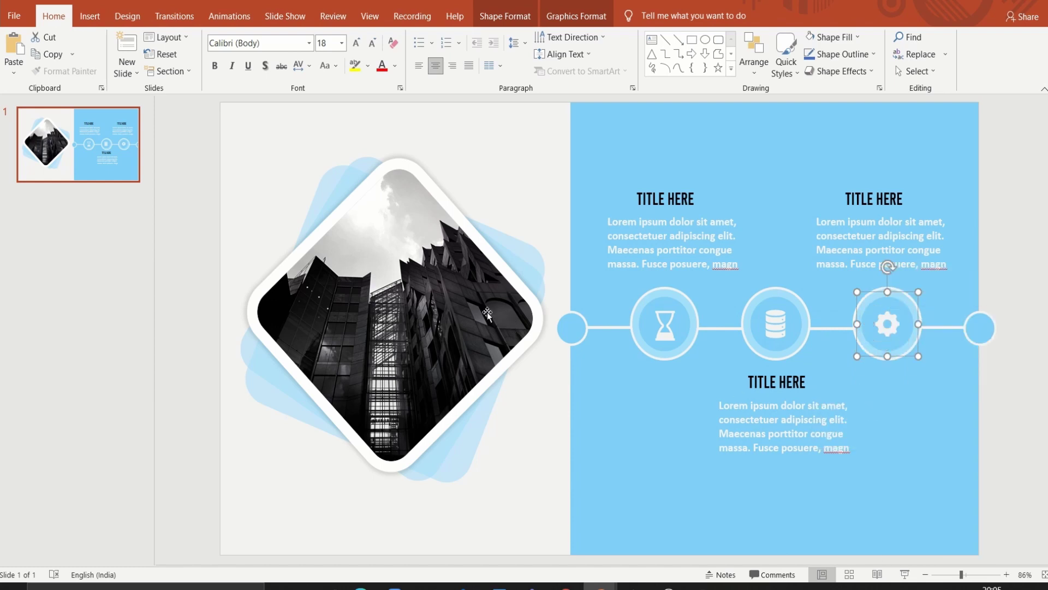
Give the small left end circle a Zoom entrance, with the Animation Pane showing
click(224, 22)
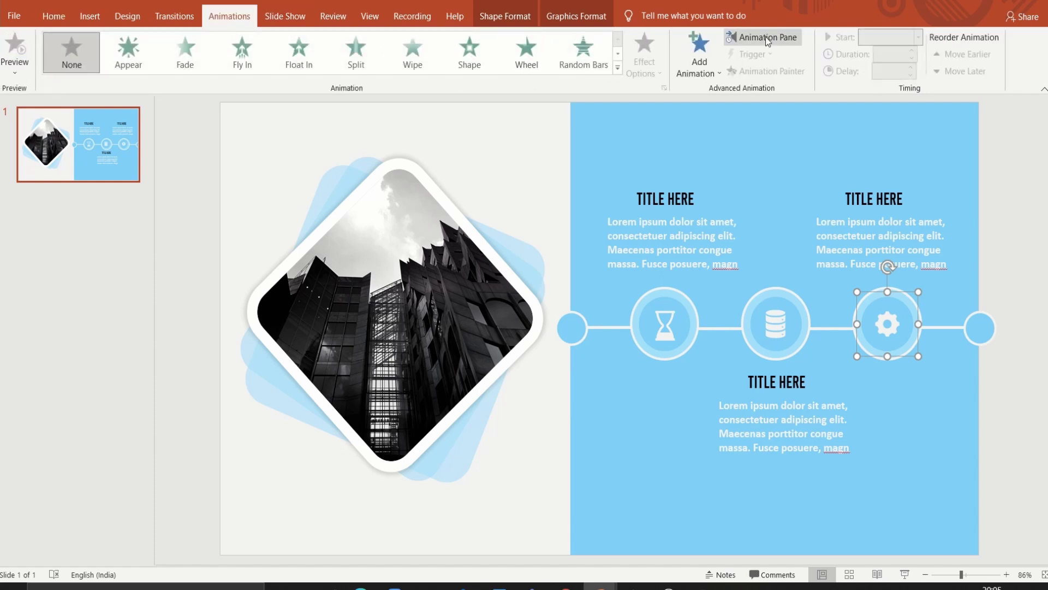
click(765, 37)
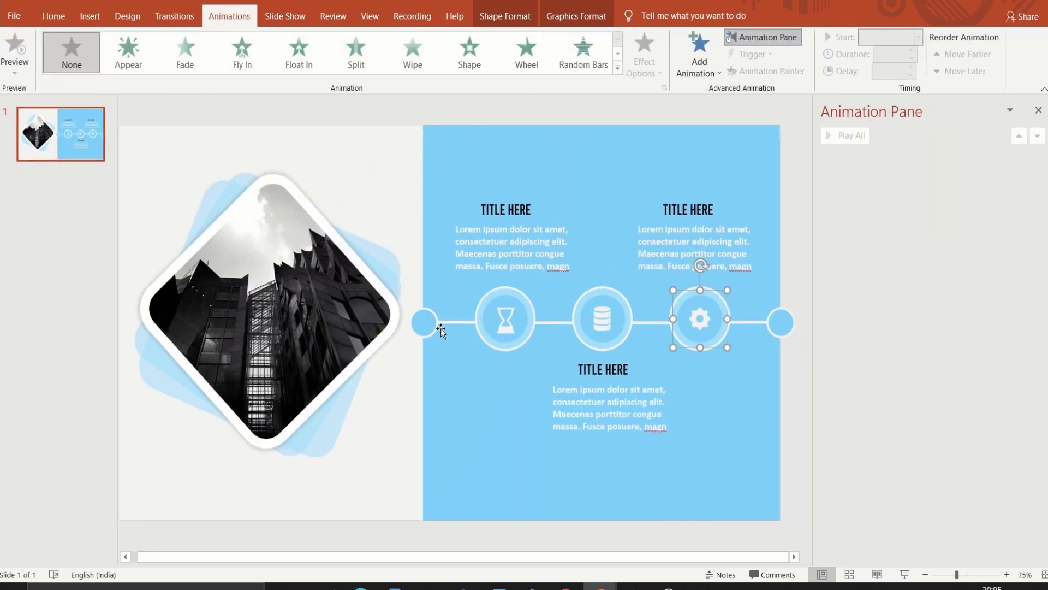
click(433, 326)
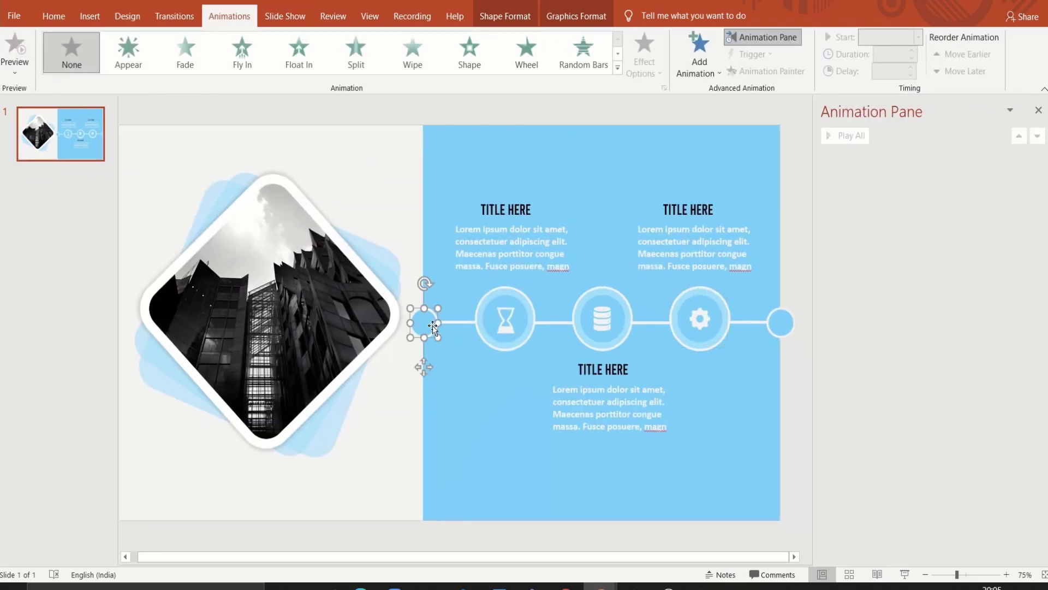
click(616, 68)
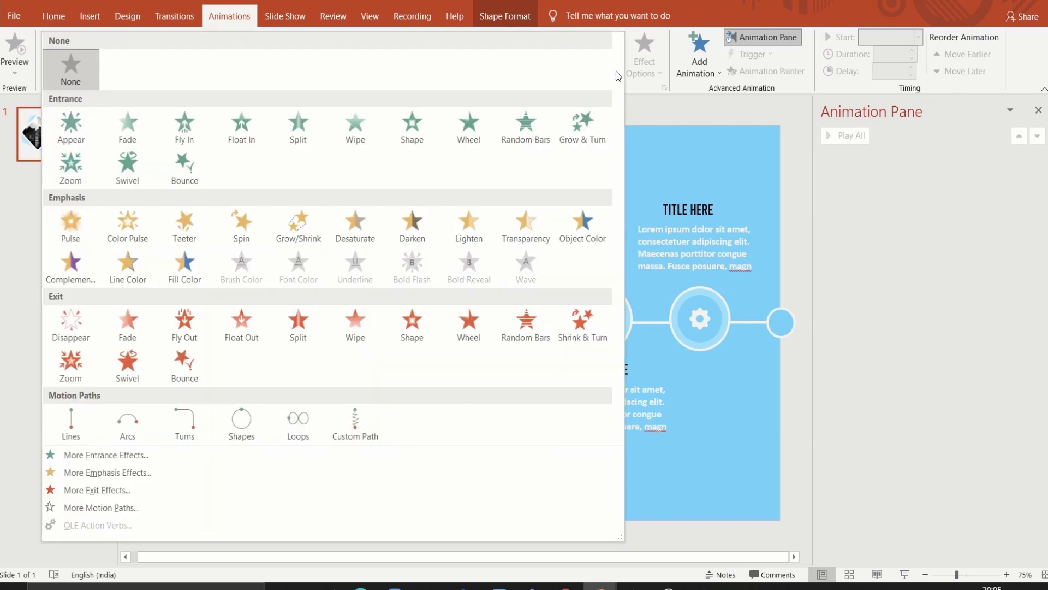
click(80, 172)
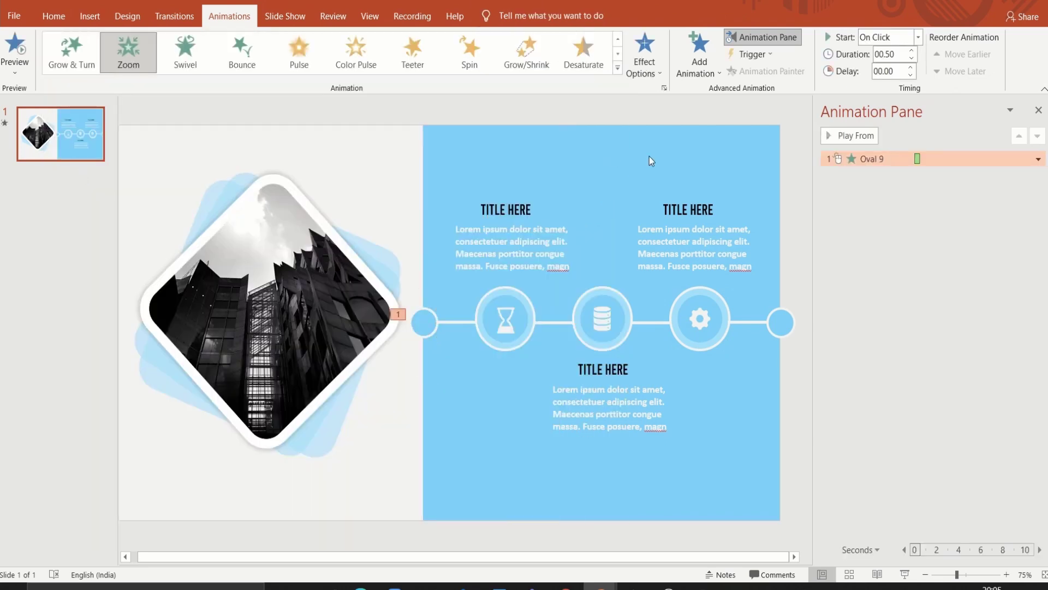
click(869, 137)
Make the first connector bar Wipe in From Left and preview it
click(451, 323)
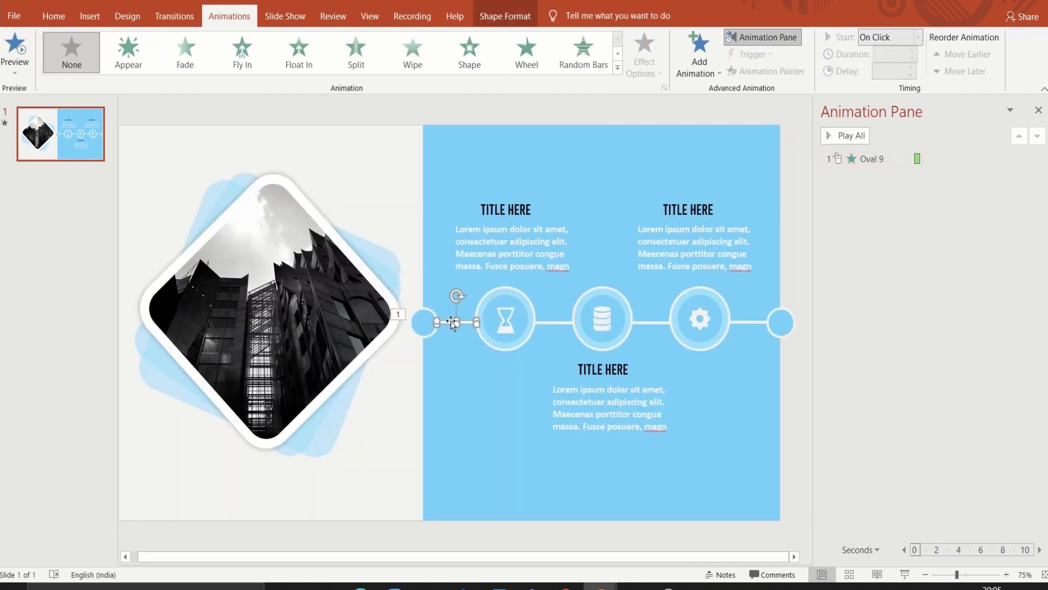
click(415, 61)
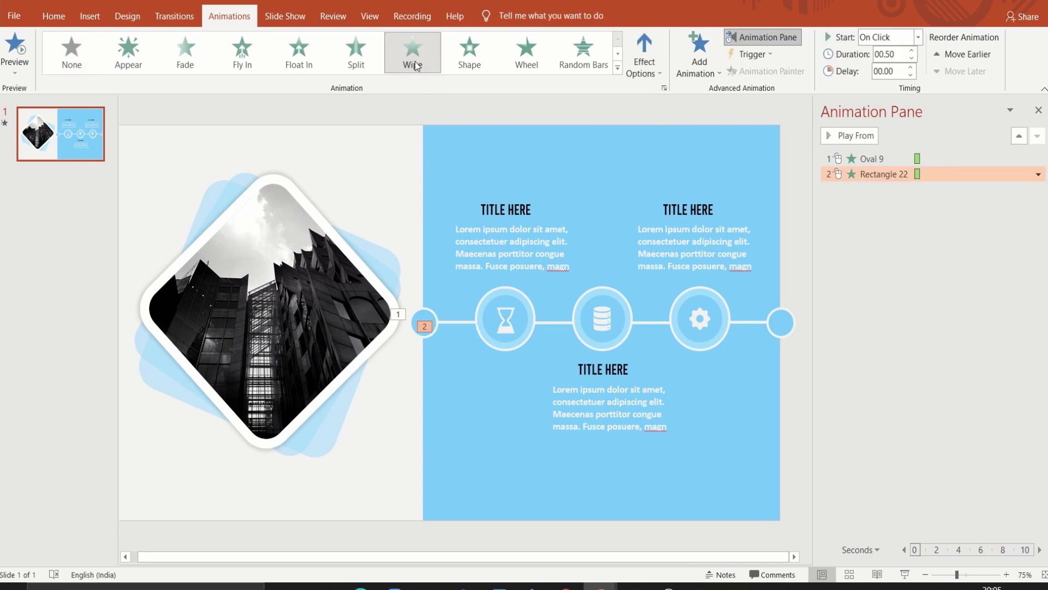
click(637, 73)
click(644, 146)
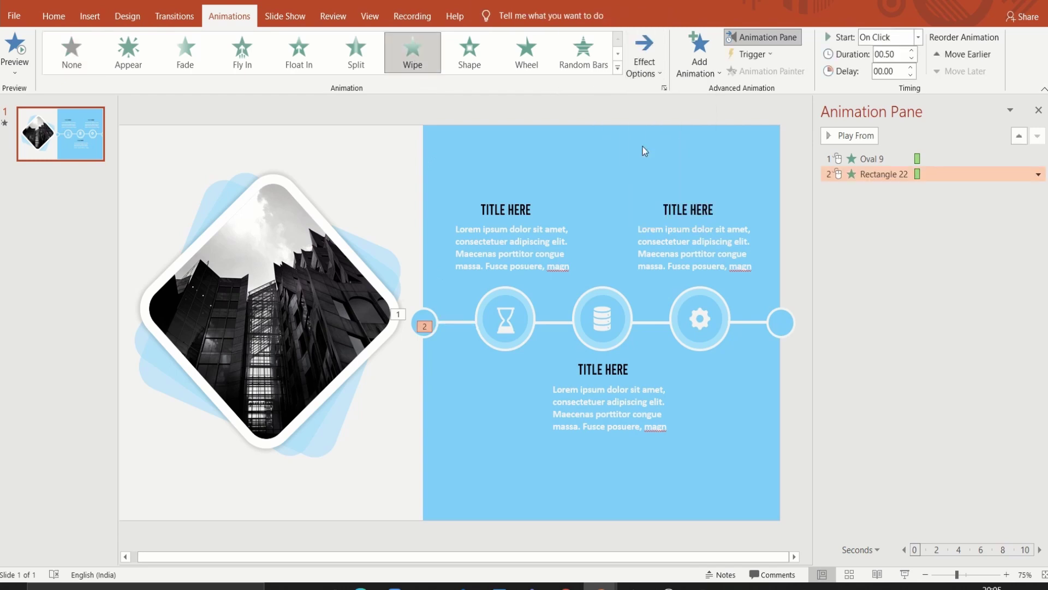
click(831, 136)
Apply a Zoom entrance to the hourglass ring's circle
click(503, 289)
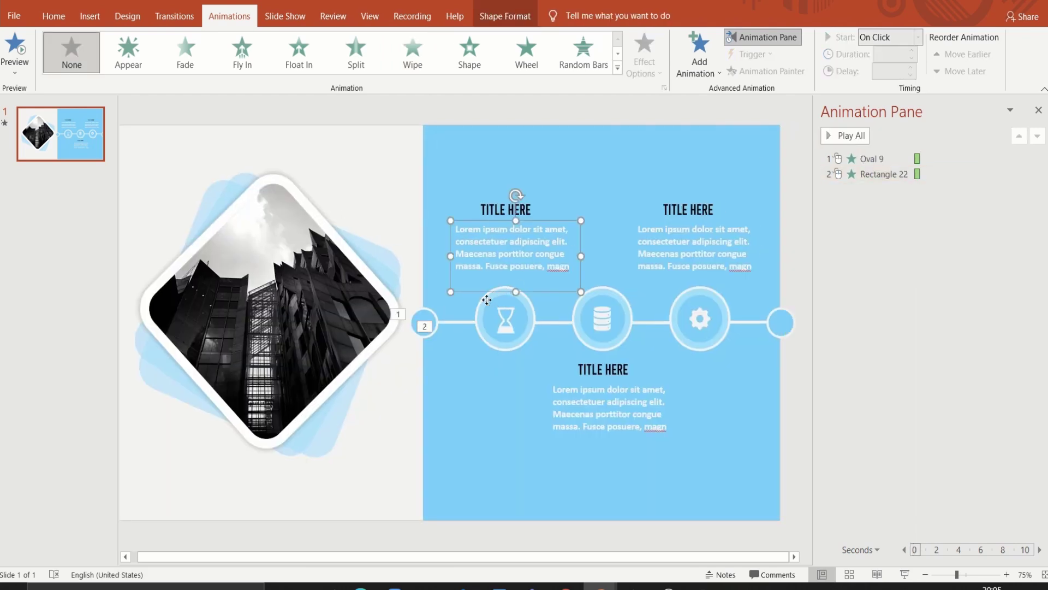
click(487, 300)
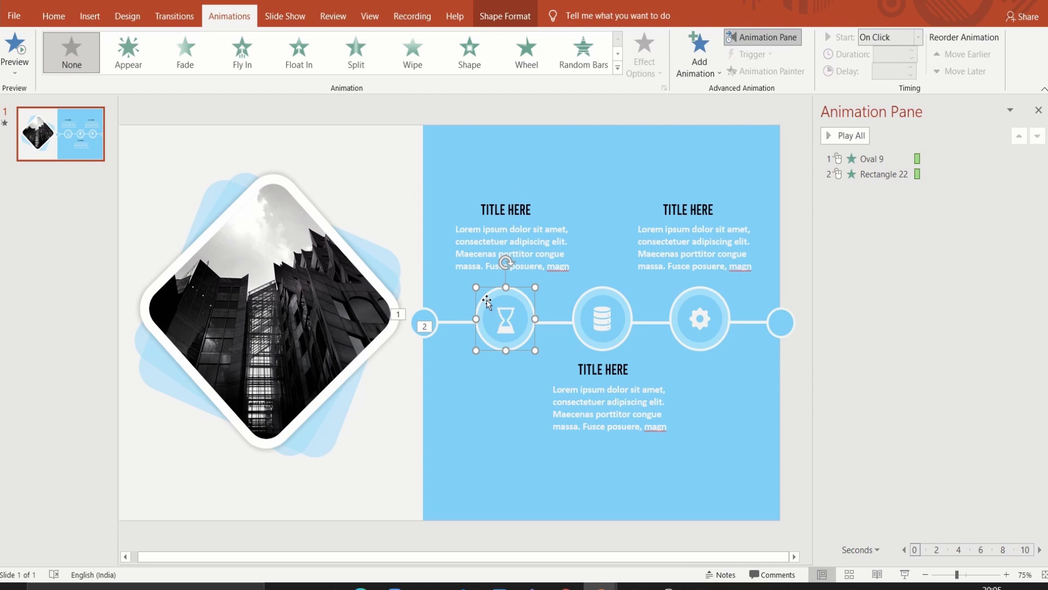
click(616, 72)
click(81, 173)
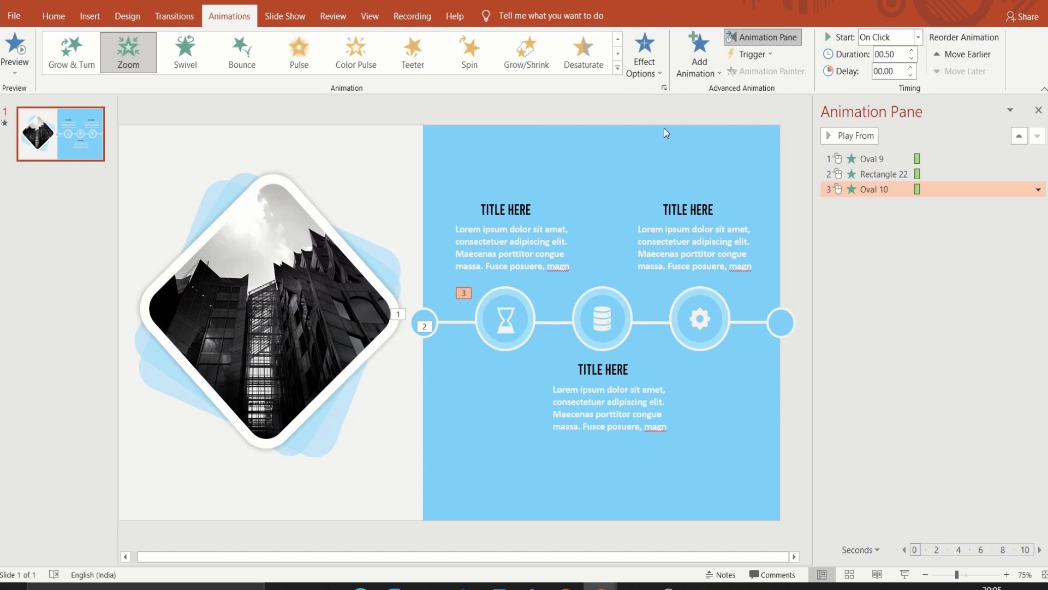
Copy the Zoom animation onto the hourglass icon group with Animation Painter and preview
click(523, 286)
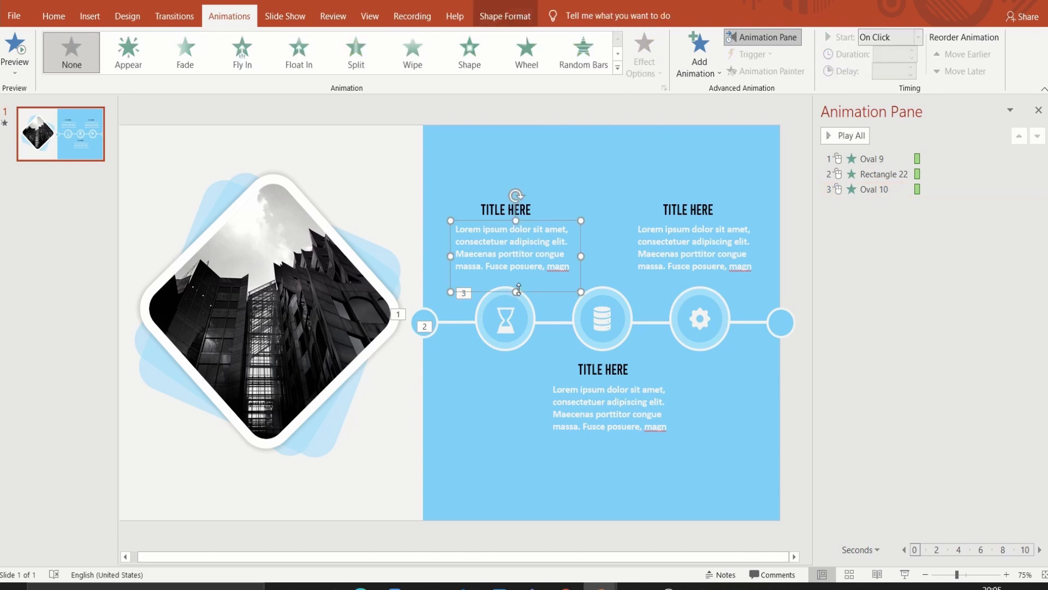
click(527, 310)
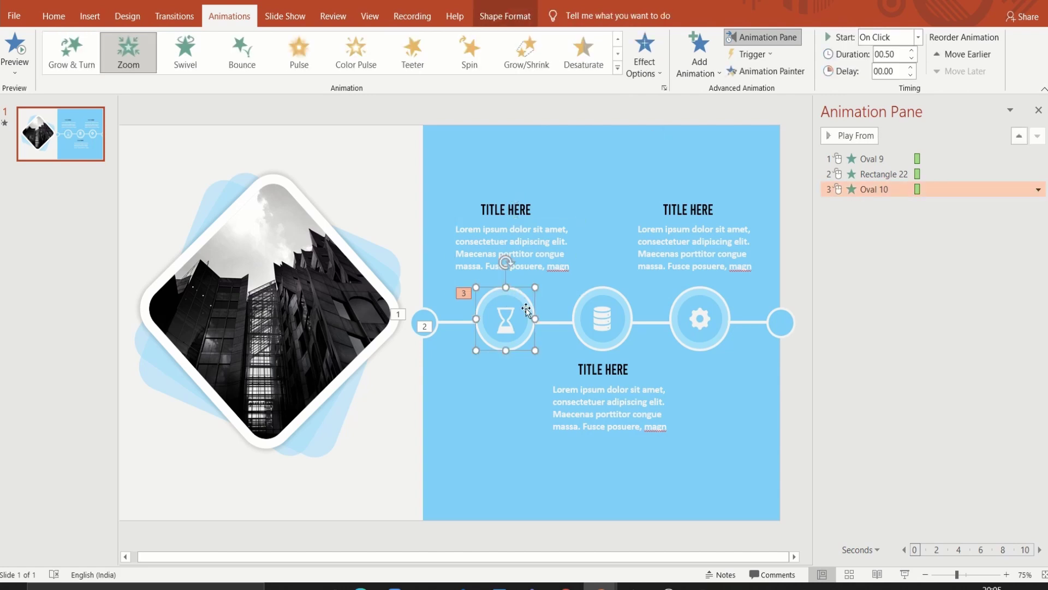
click(765, 71)
click(498, 333)
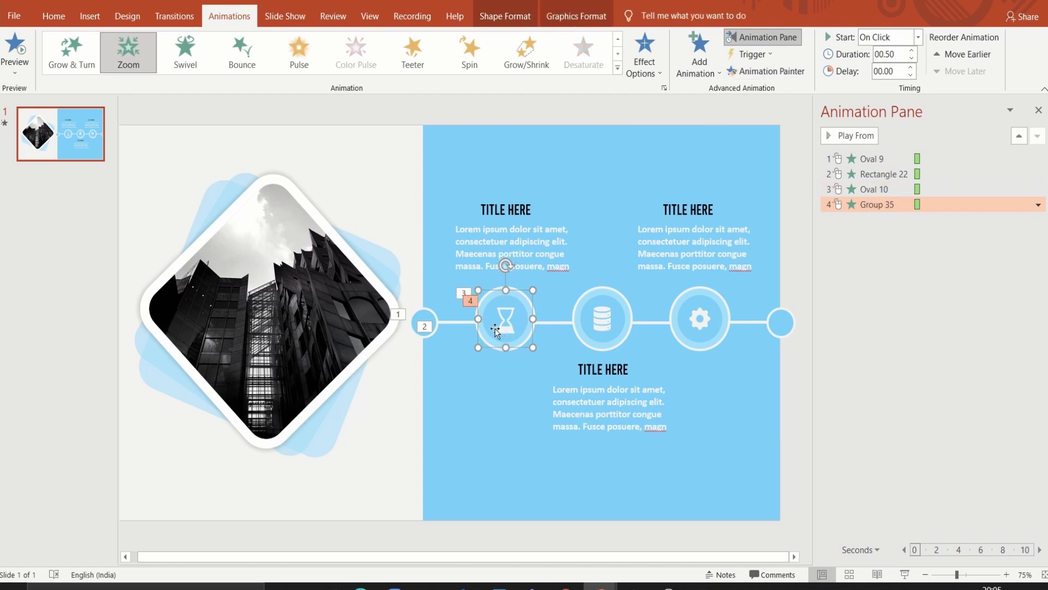
click(860, 188)
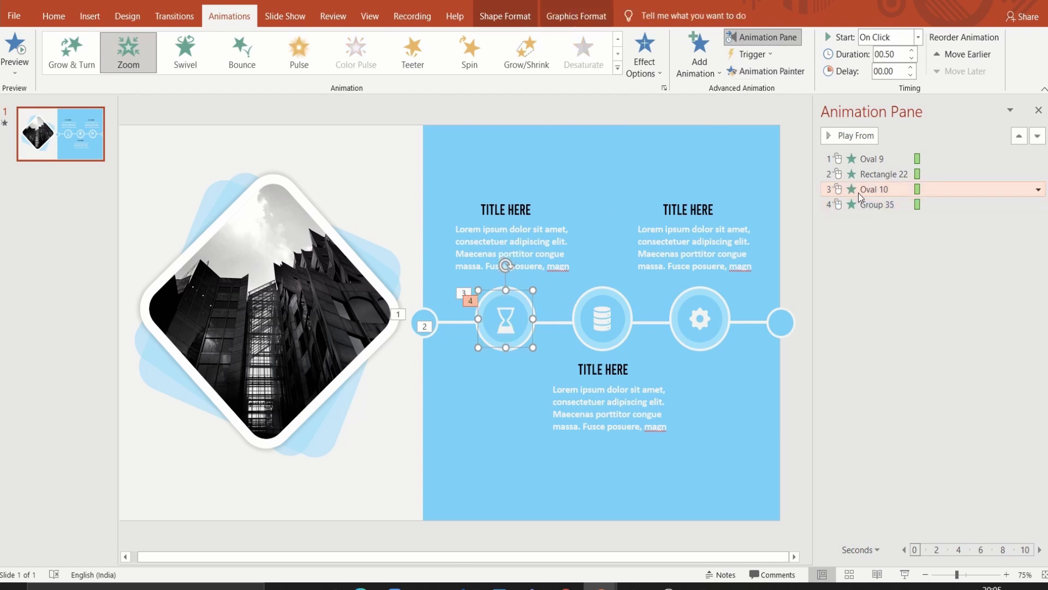
click(840, 134)
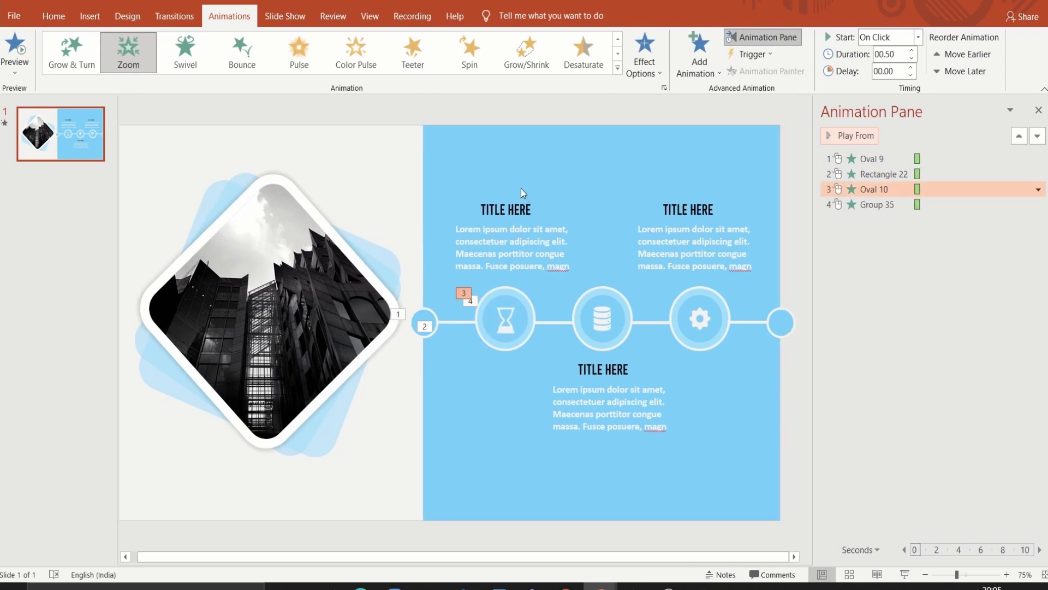
click(519, 208)
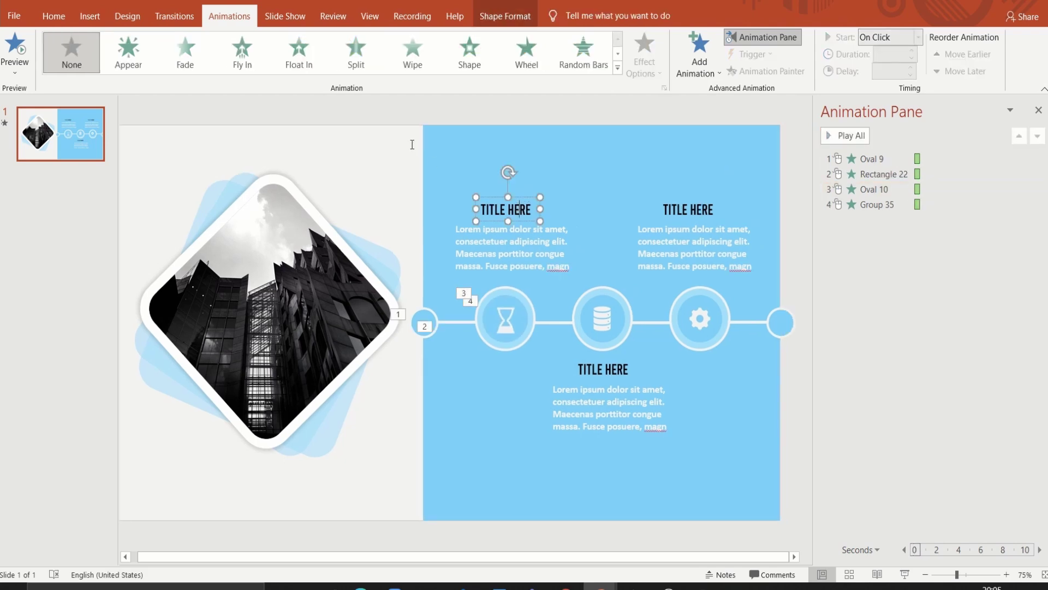
Animate the first TITLE HERE with Wipe and its paragraph with Float In
click(416, 53)
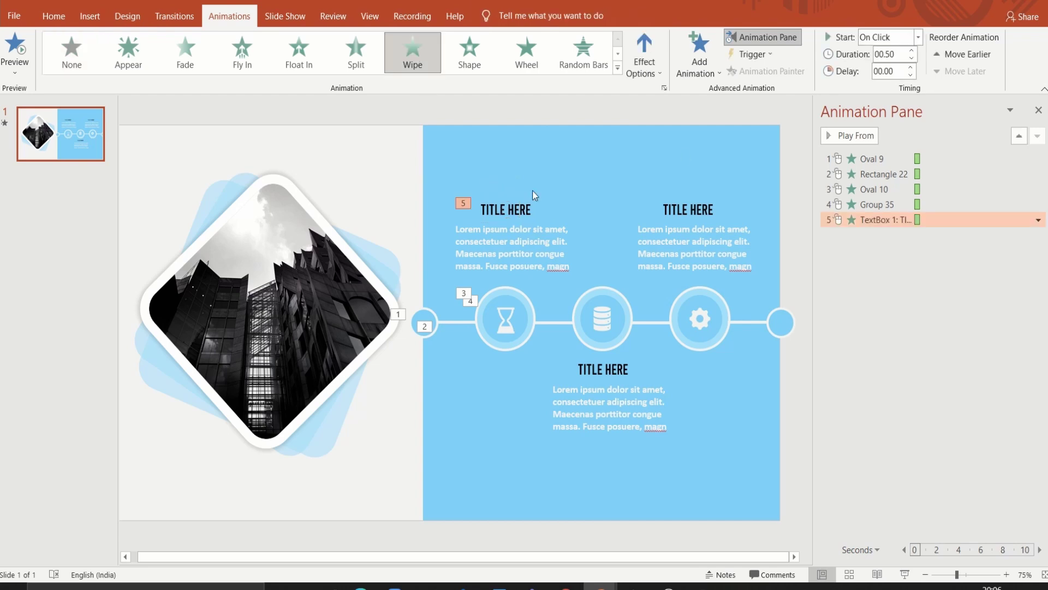
click(831, 136)
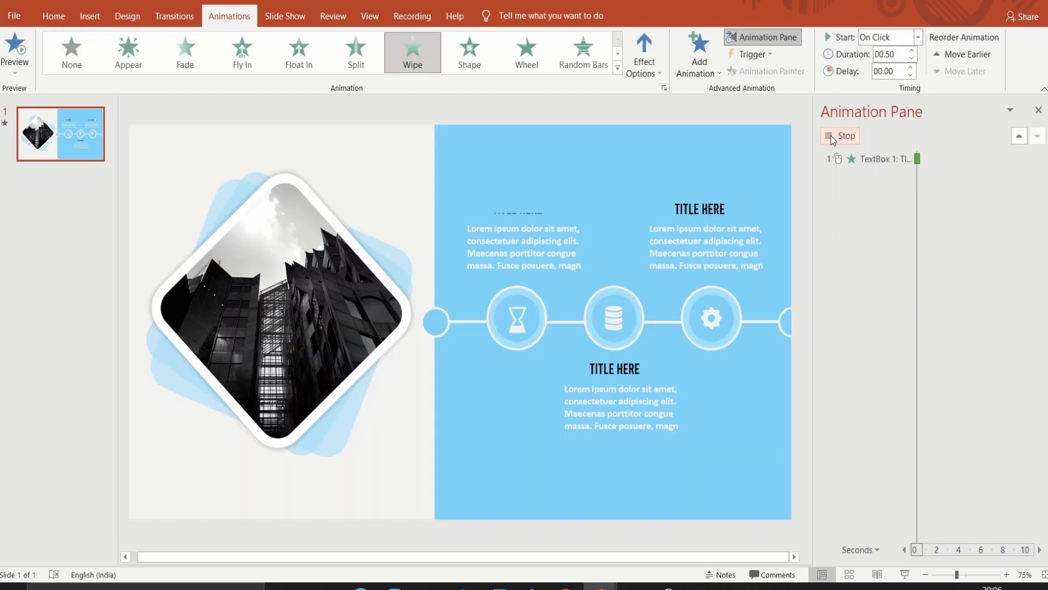
click(473, 260)
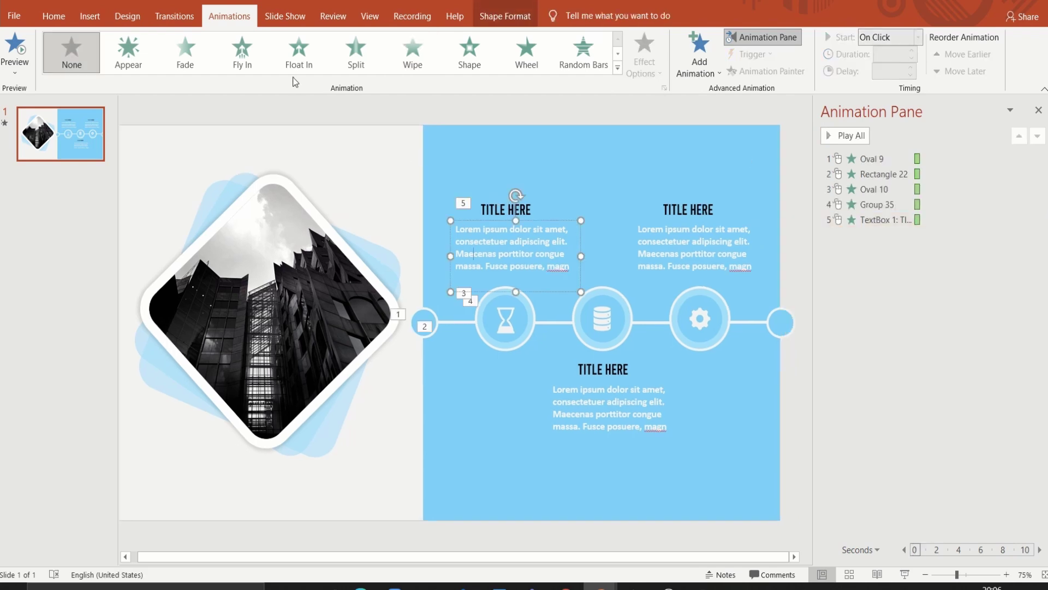
click(300, 59)
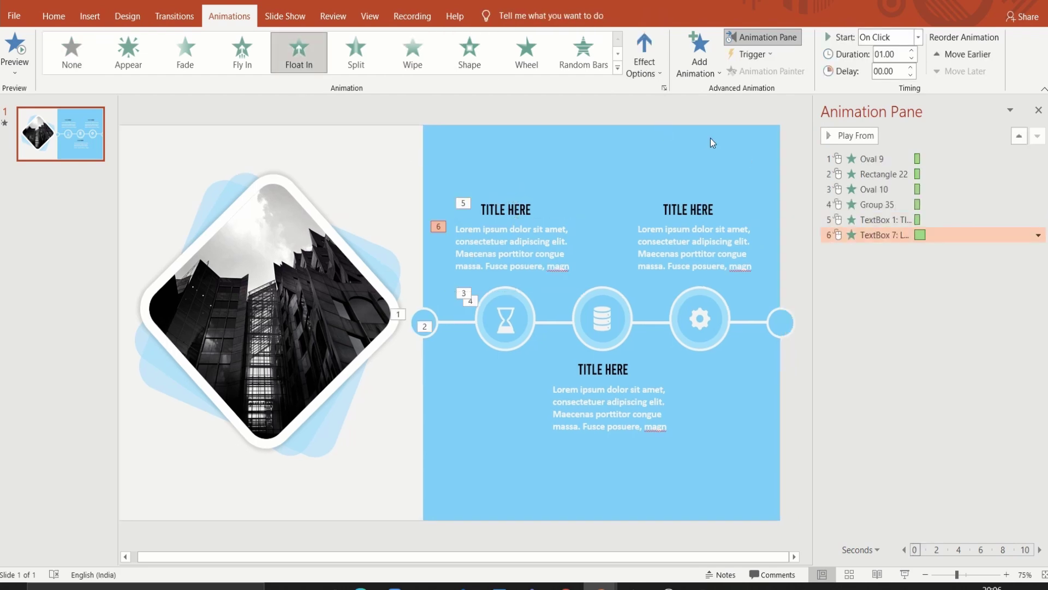
click(860, 136)
Make the hourglass-to-database connector Wipe in From Left and preview it
click(551, 323)
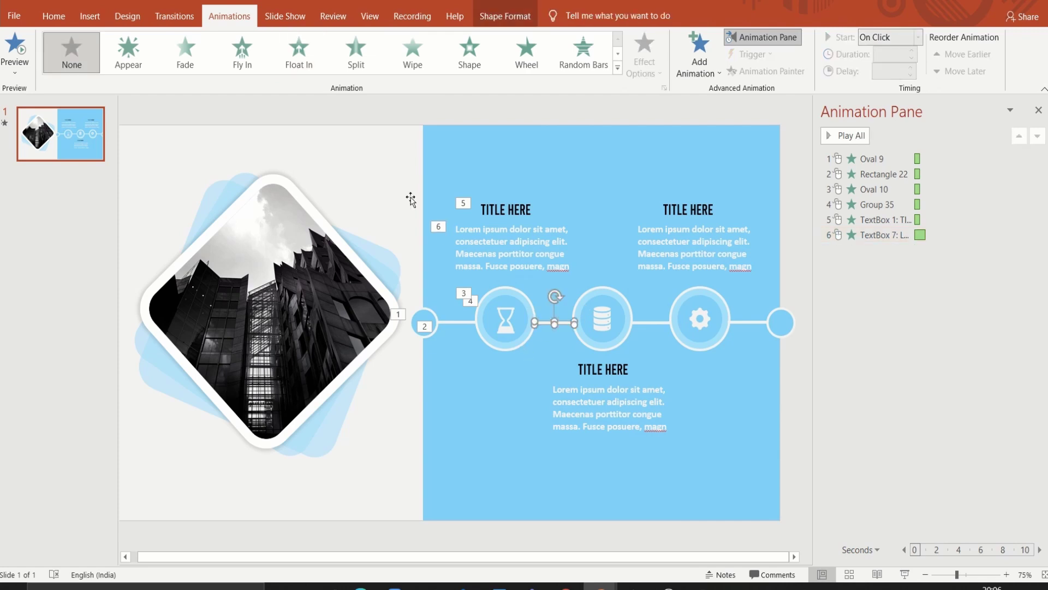
click(413, 64)
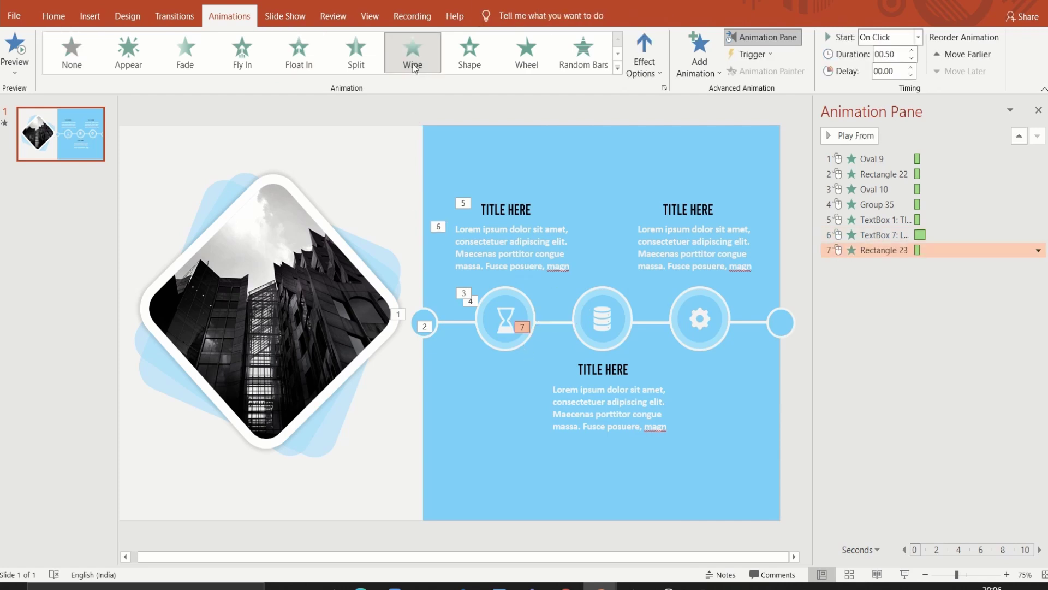
click(654, 72)
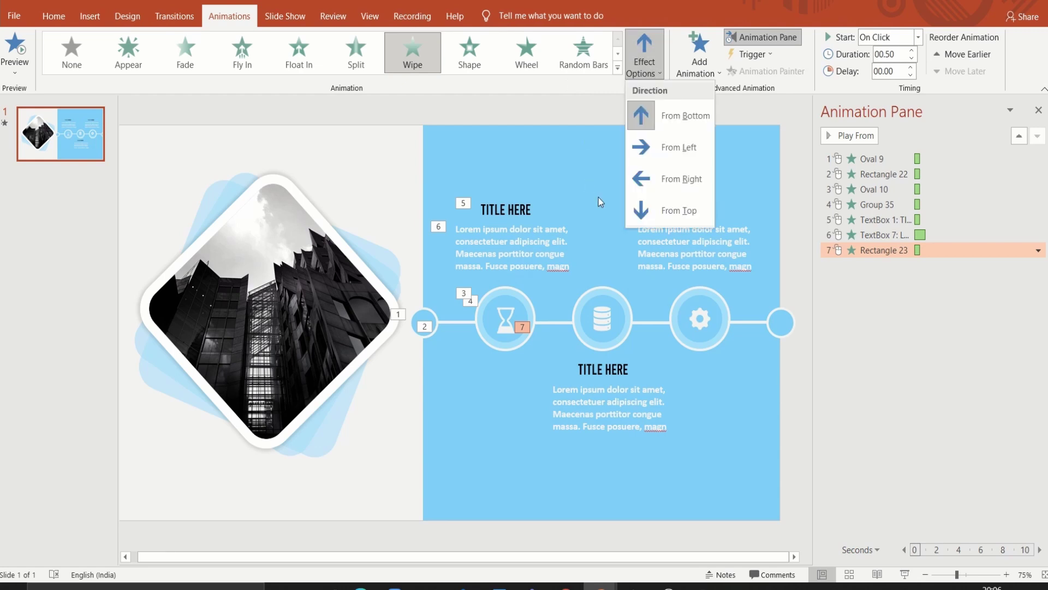
click(636, 159)
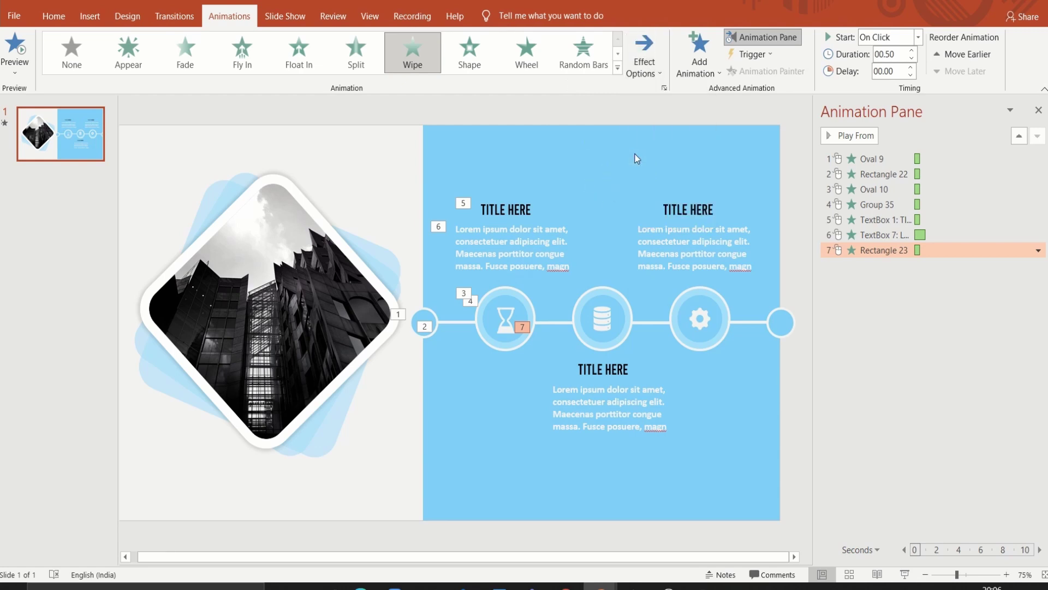
click(831, 136)
Run the slide show from the beginning to watch the seven entrance animations play
key(F5)
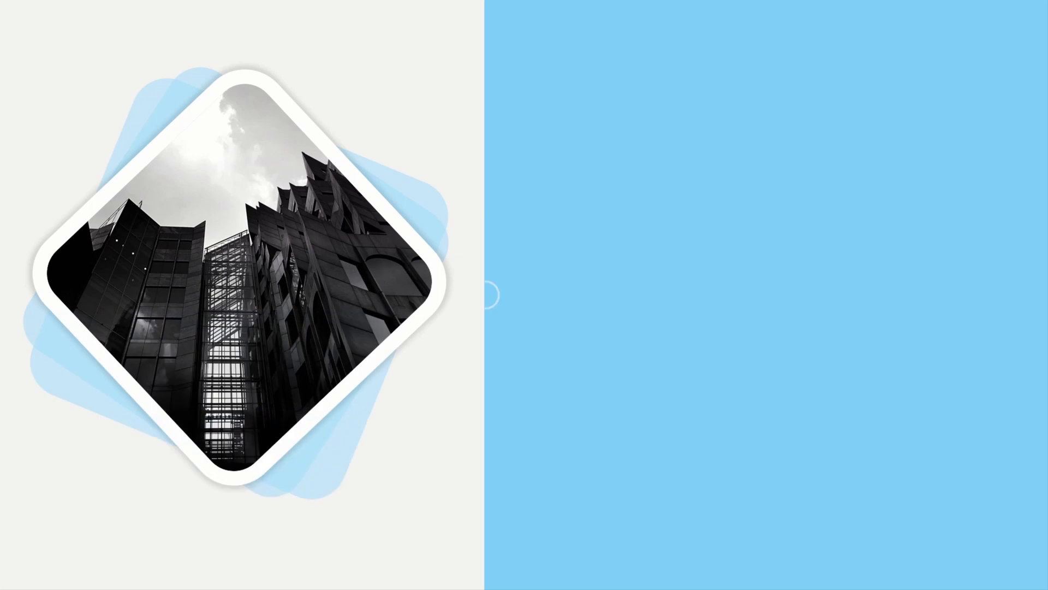